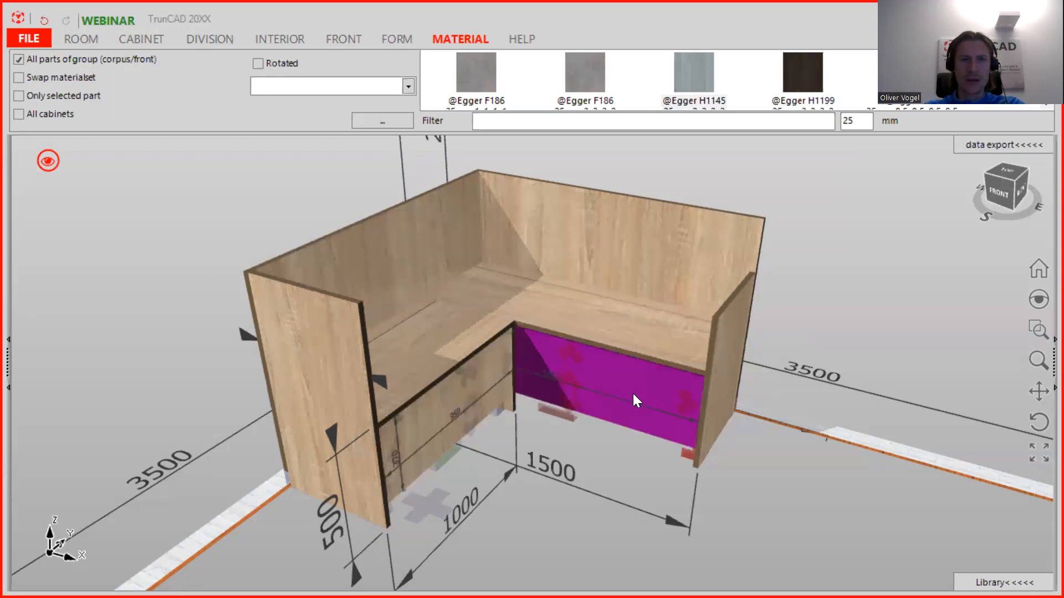
- Open the fronts of the finished corner unit and examine its flaps and interior up close
scroll(642, 355, up, 5)
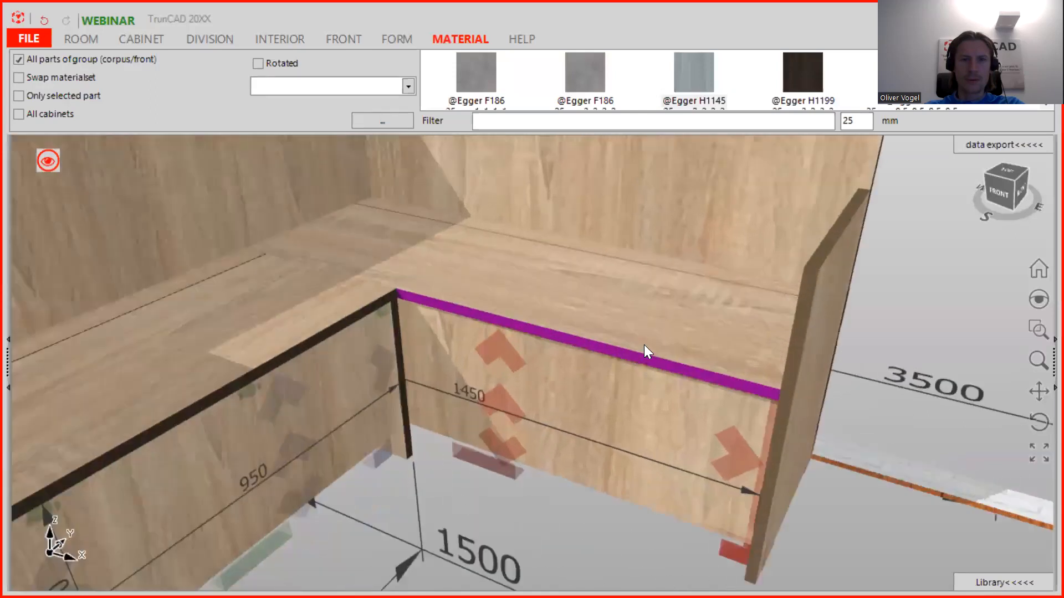
middle_drag(644, 344, 614, 393)
scroll(642, 361, up, 2)
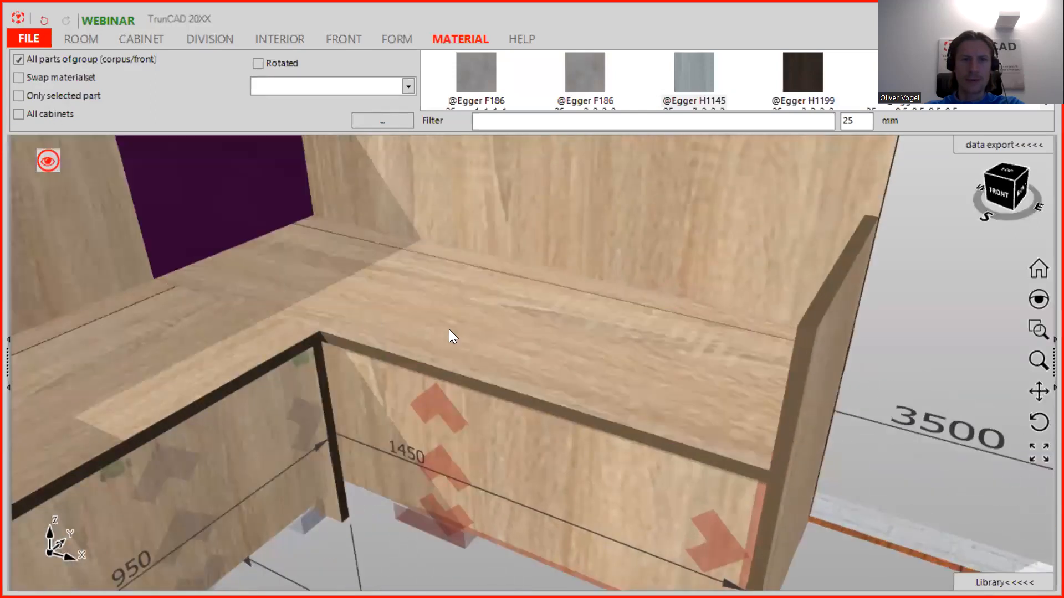
scroll(451, 332, up, 1)
click(47, 166)
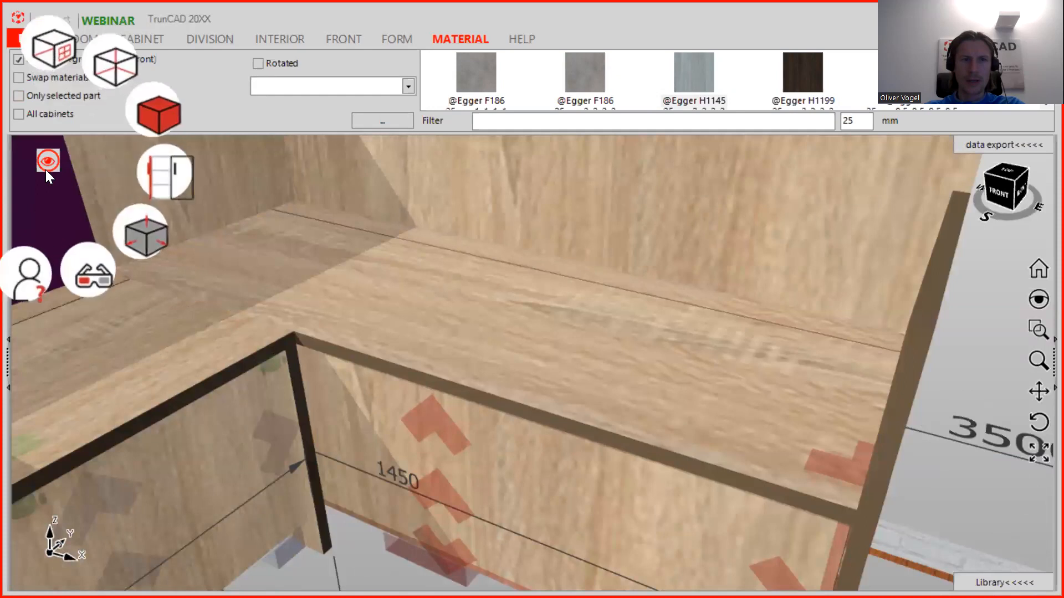
click(161, 170)
middle_drag(599, 311, 691, 306)
click(594, 308)
scroll(595, 309, up, 2)
scroll(567, 379, up, 2)
middle_drag(566, 379, 653, 321)
scroll(653, 321, down, 2)
click(396, 302)
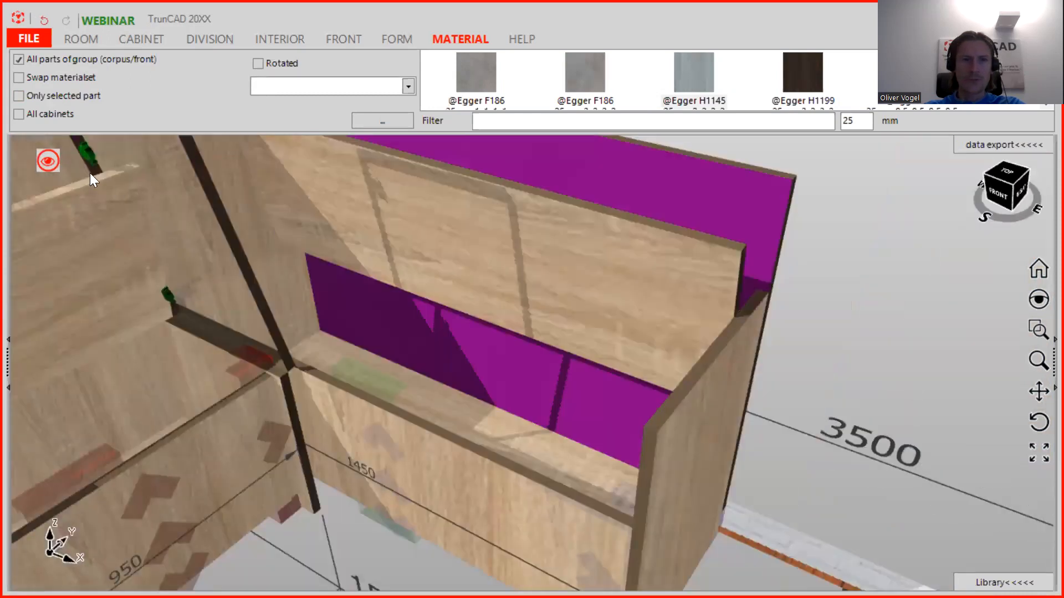
- Close the corner unit's fronts and view the whole piece of furniture
click(117, 184)
click(55, 158)
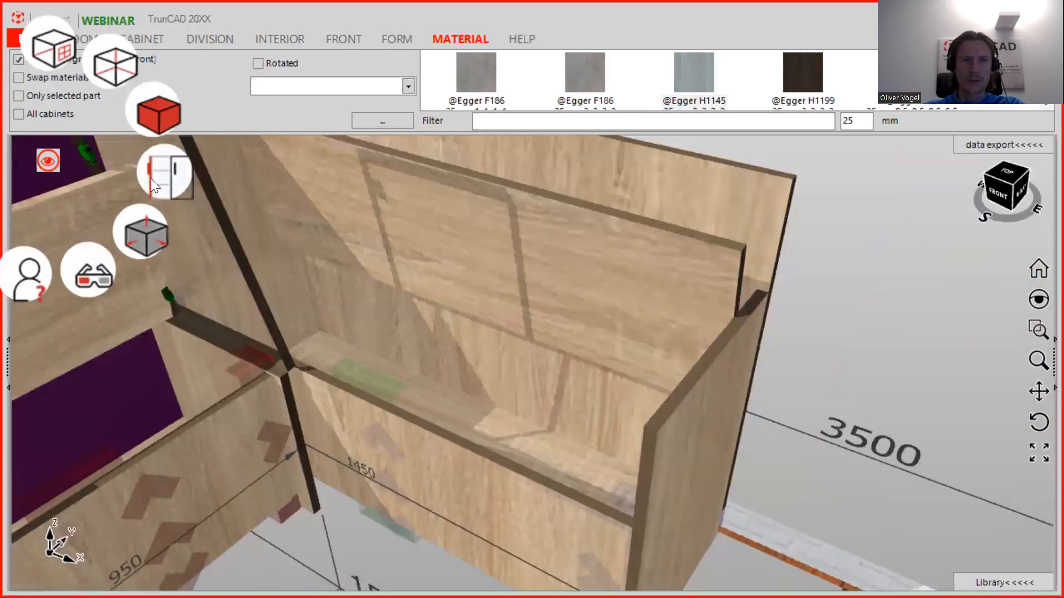
click(150, 179)
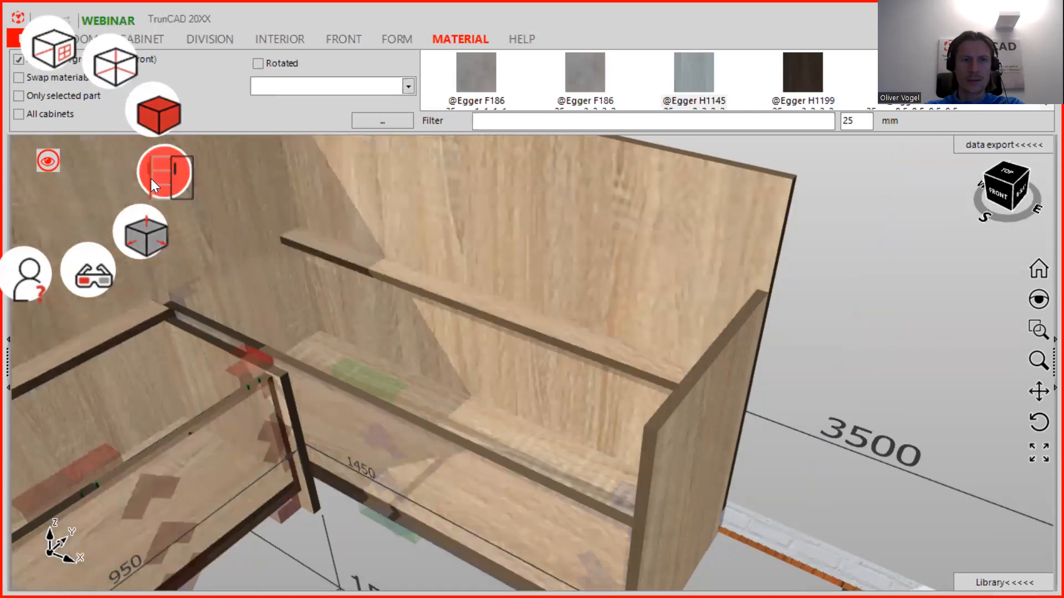
click(150, 179)
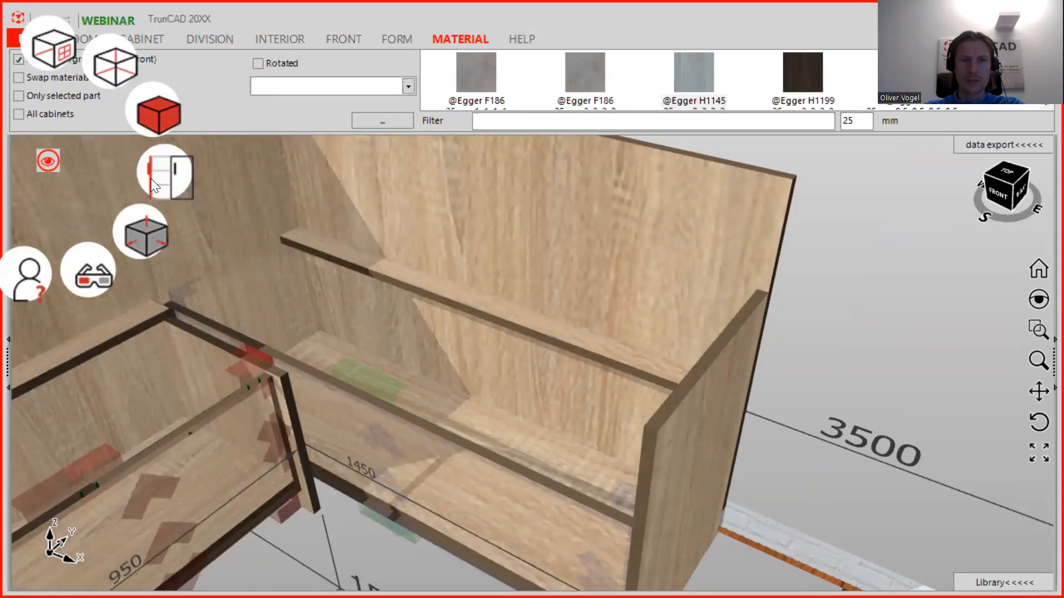
scroll(372, 330, down, 5)
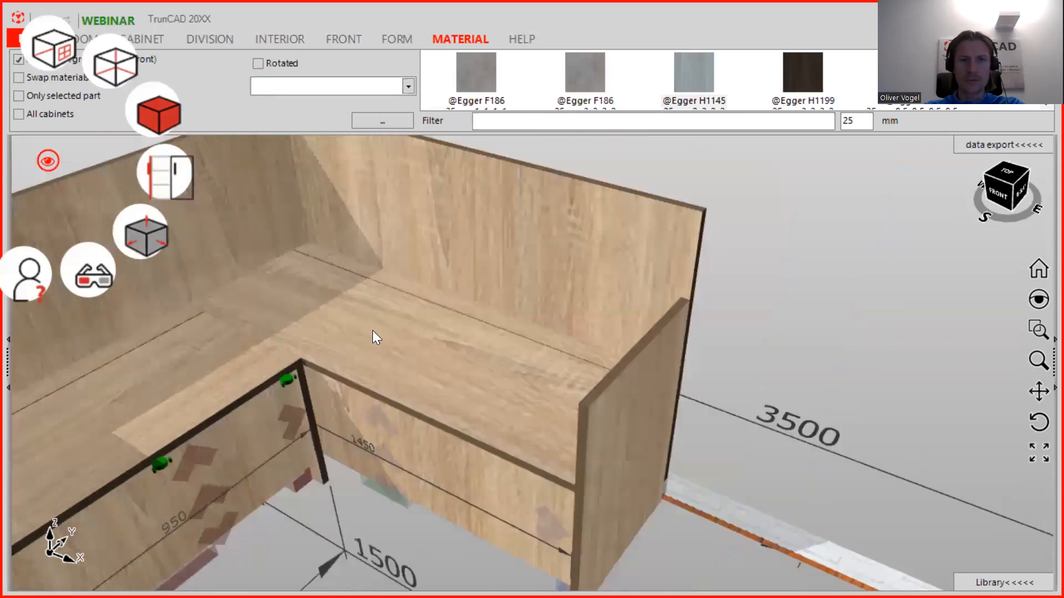
middle_drag(631, 331, 746, 351)
middle_drag(680, 363, 652, 346)
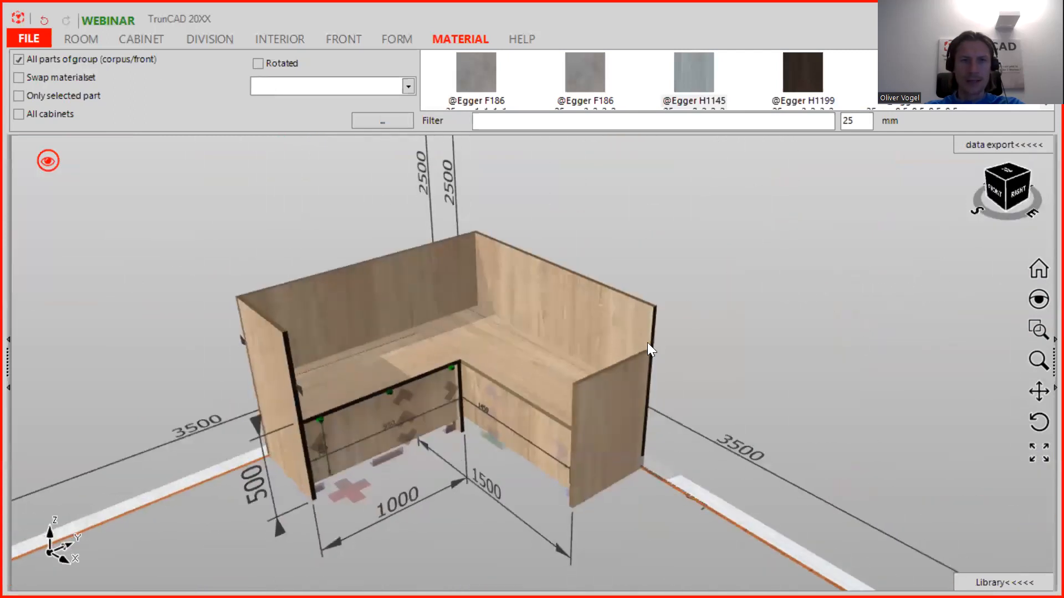
- Start a new project without saving the current one
click(18, 43)
click(22, 64)
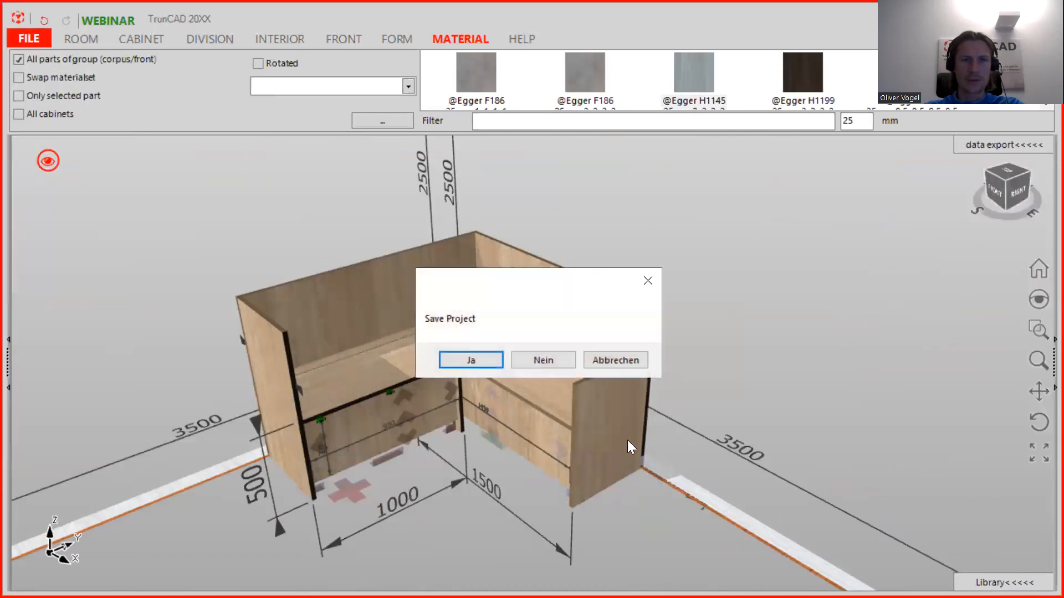
click(568, 363)
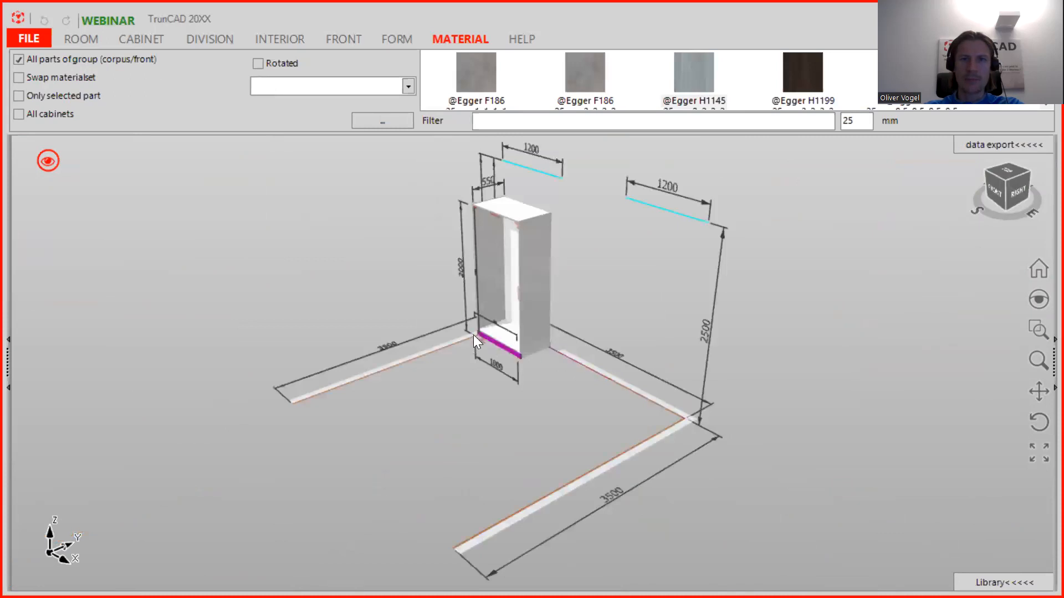
- Set the new cabinet's depth to 500 mm
middle_drag(427, 313, 509, 319)
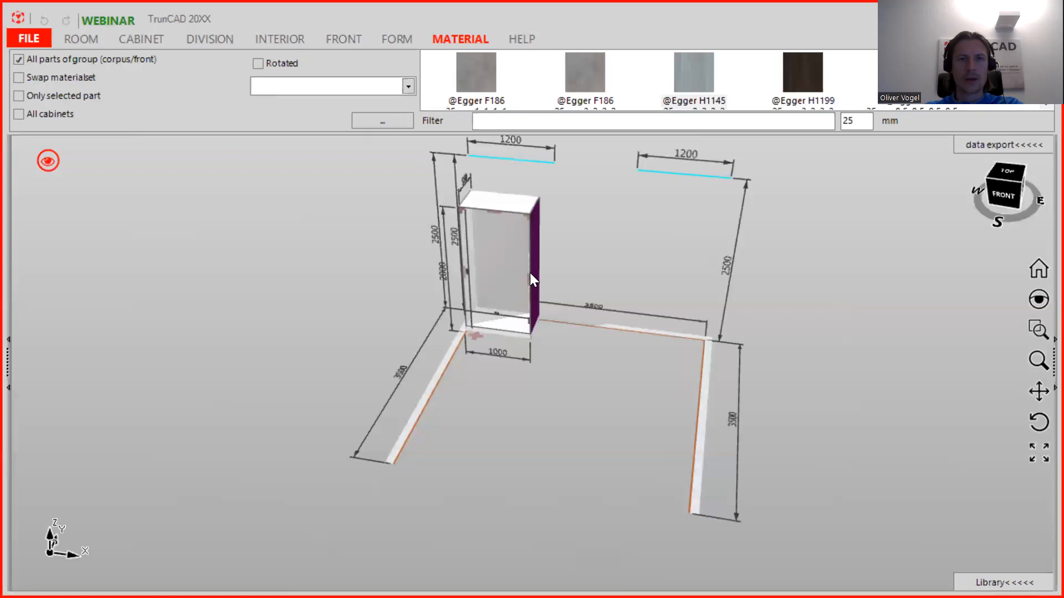
scroll(531, 351, up, 3)
middle_drag(535, 340, 478, 333)
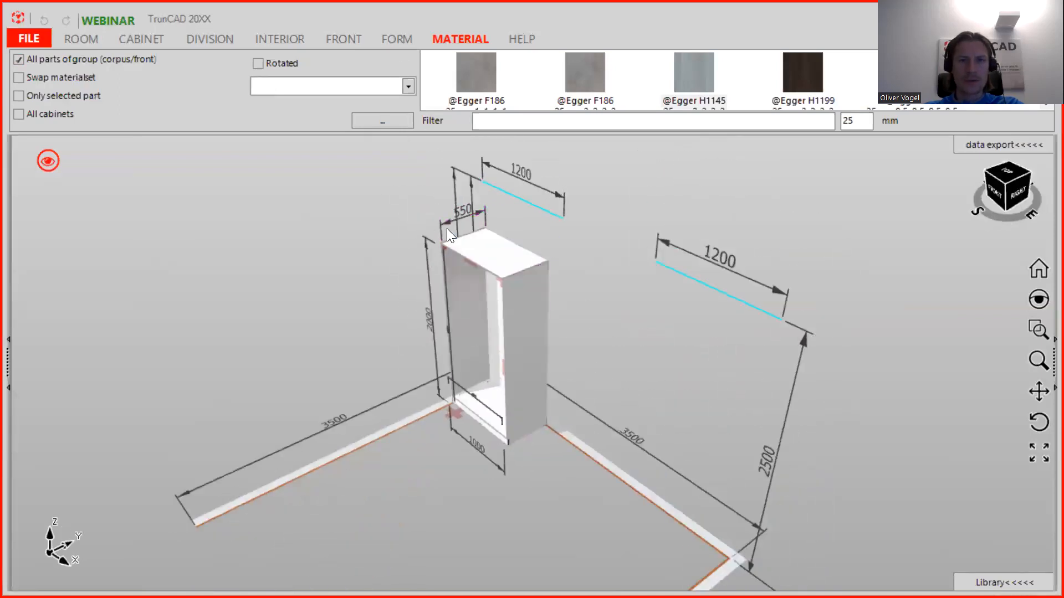
scroll(447, 227, up, 2)
click(447, 226)
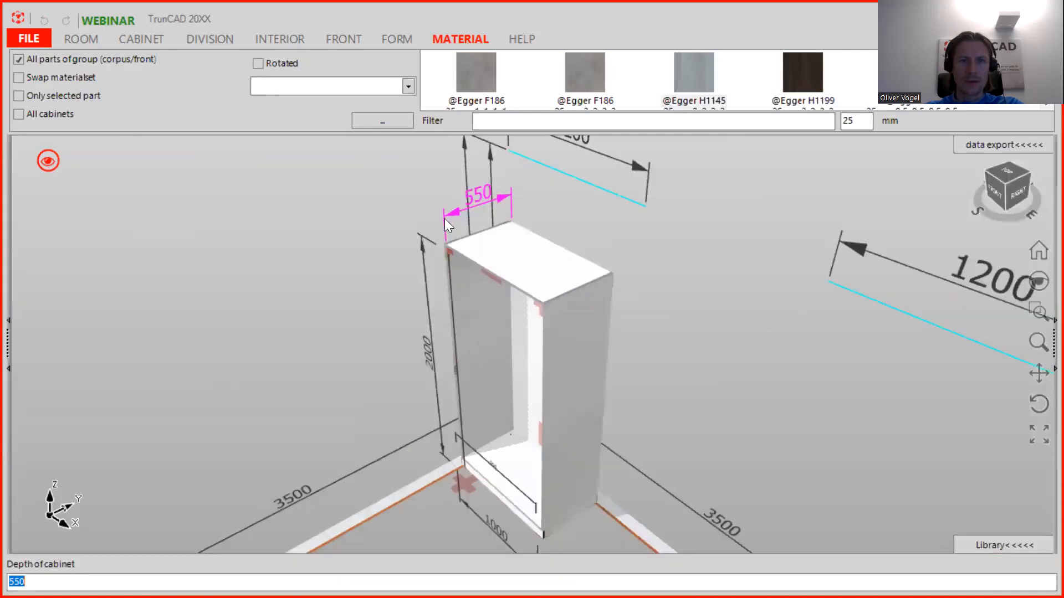
text(5)
key(Return)
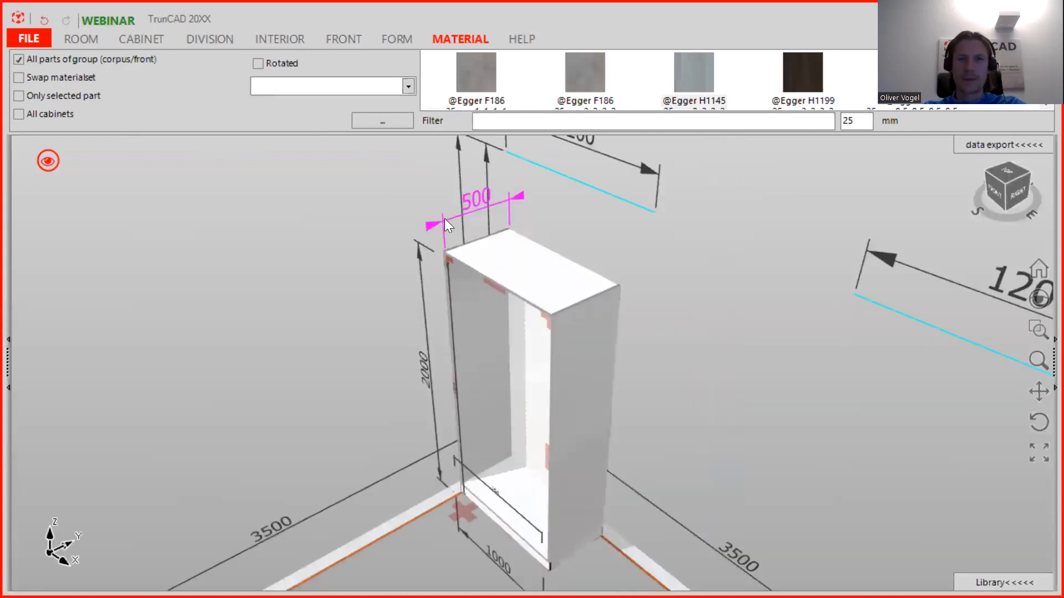
- Set the cabinet's height to 500 mm
scroll(441, 239, down, 3)
middle_drag(443, 246, 495, 224)
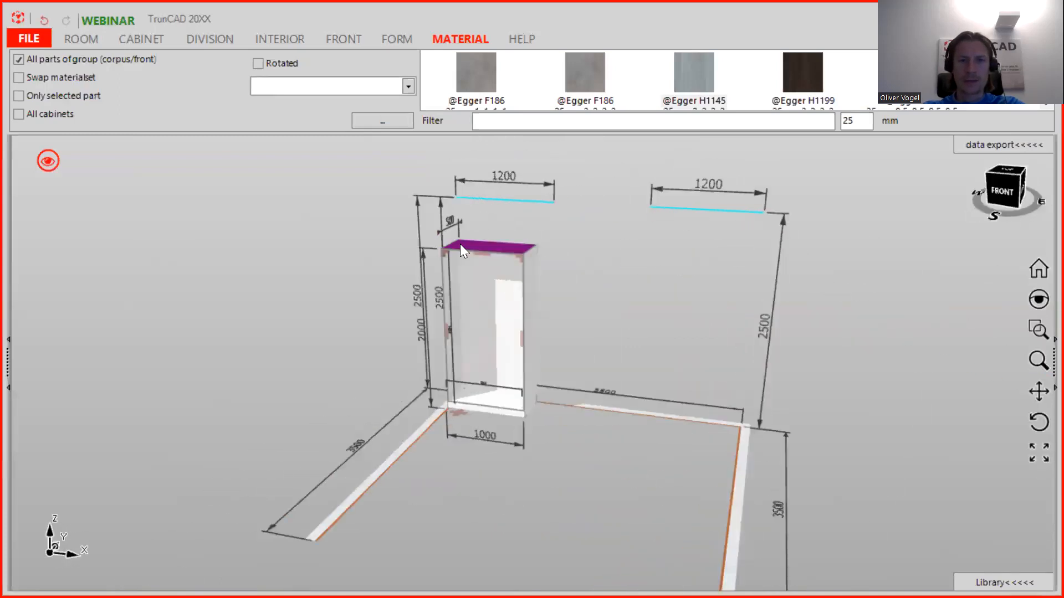
scroll(460, 244, up, 3)
click(403, 266)
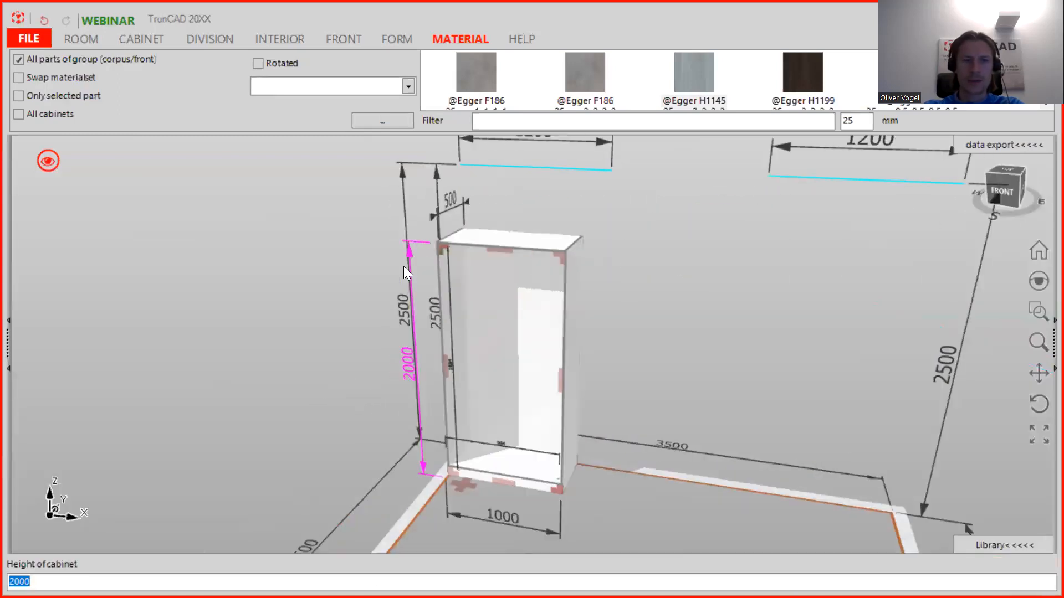
text(500)
key(Return)
- Set the cabinet's width to 1500 mm
middle_drag(520, 306, 613, 438)
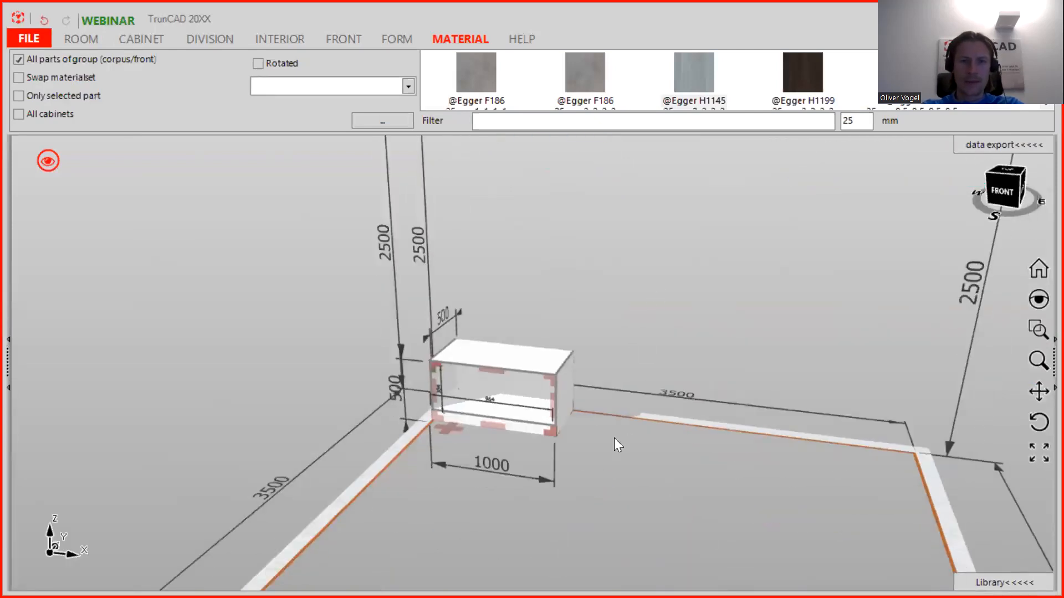
click(540, 478)
text(1500)
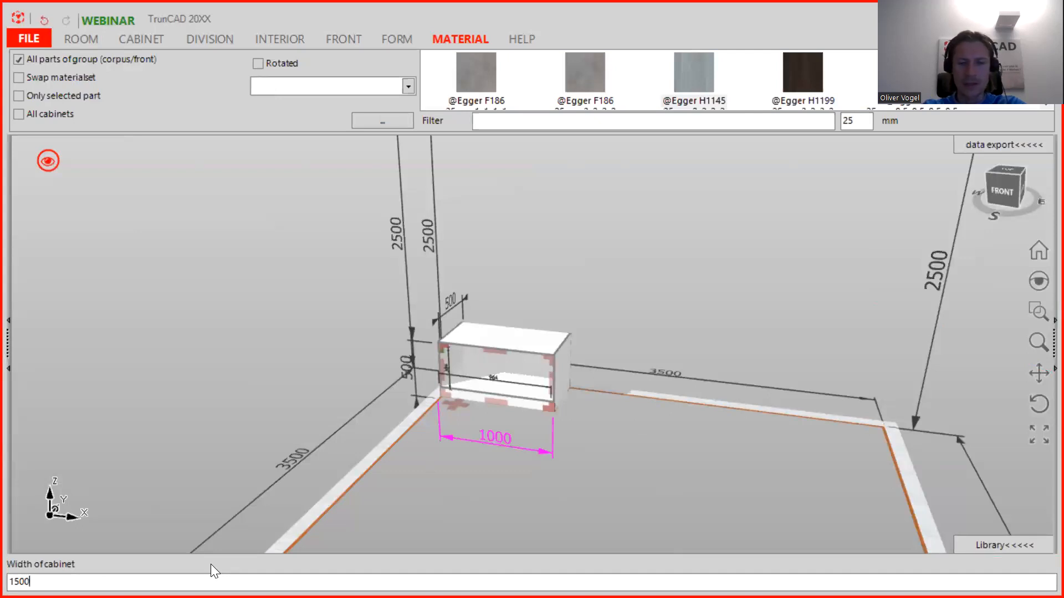
key(Return)
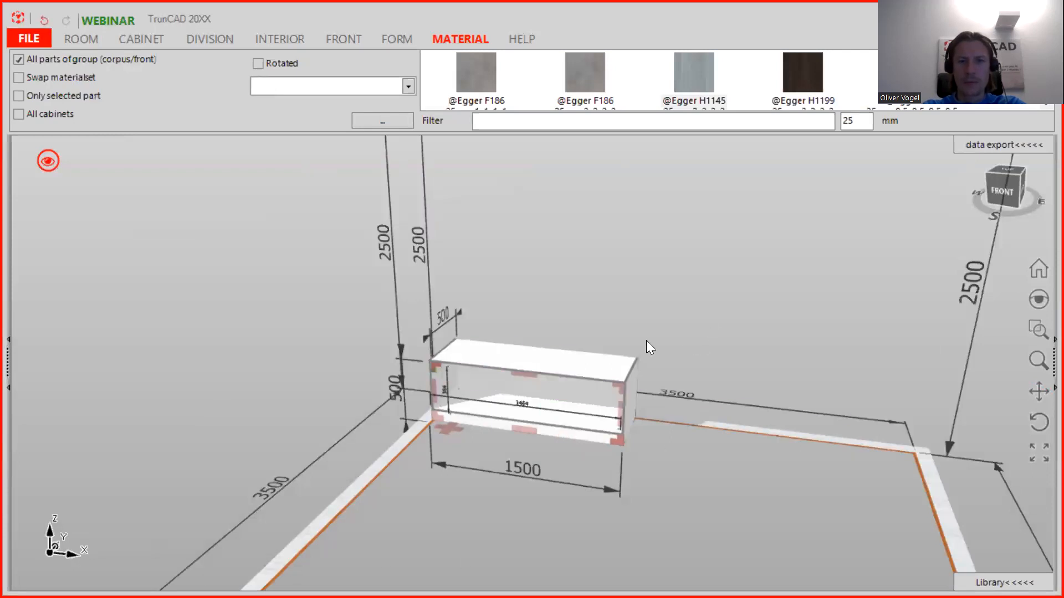
scroll(646, 340, up, 3)
middle_drag(671, 356, 643, 459)
scroll(618, 488, up, 3)
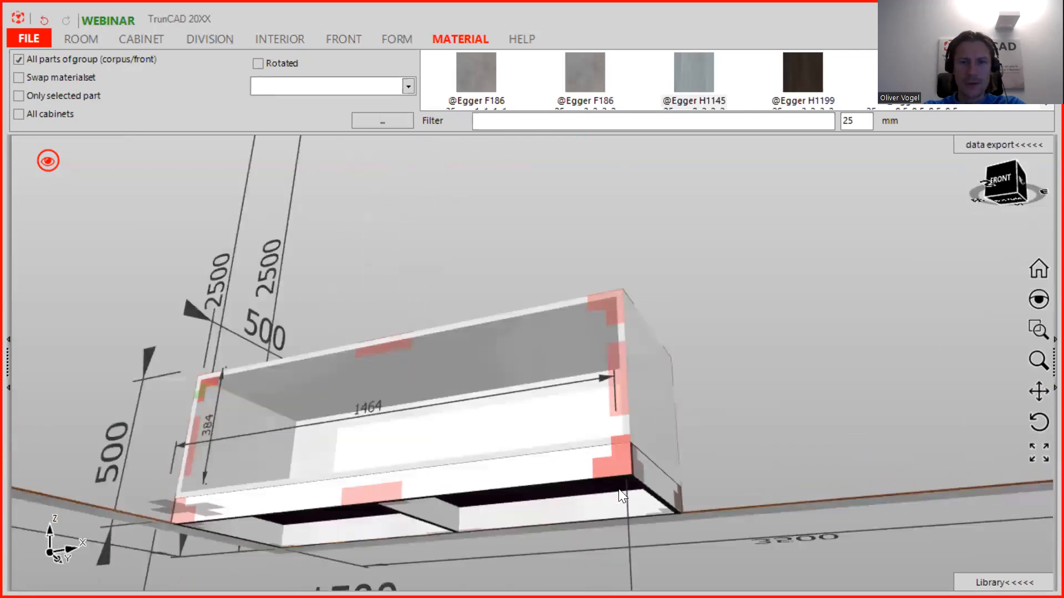
scroll(618, 489, up, 2)
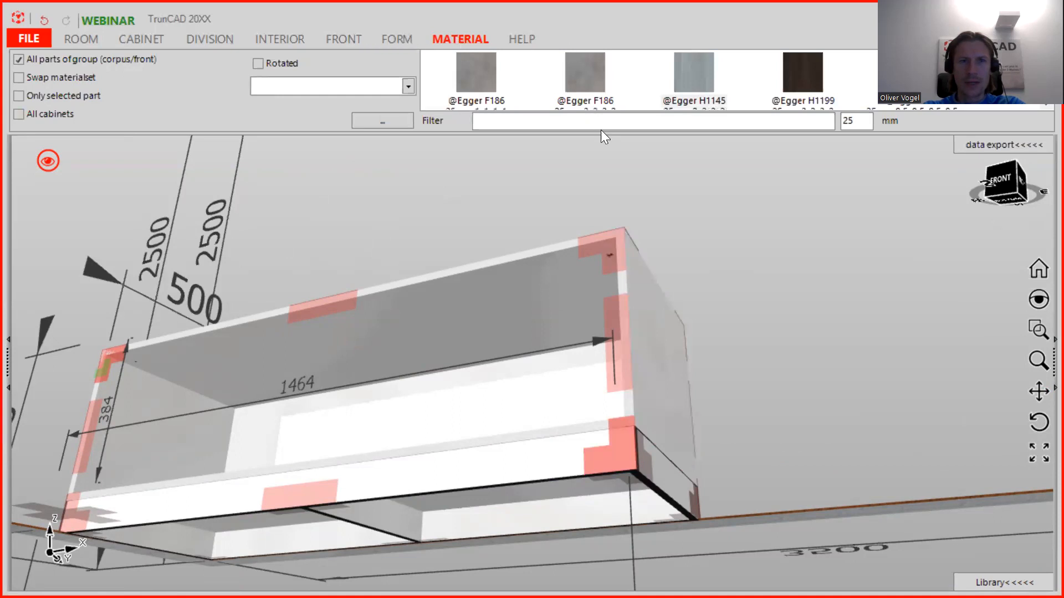
key(Home)
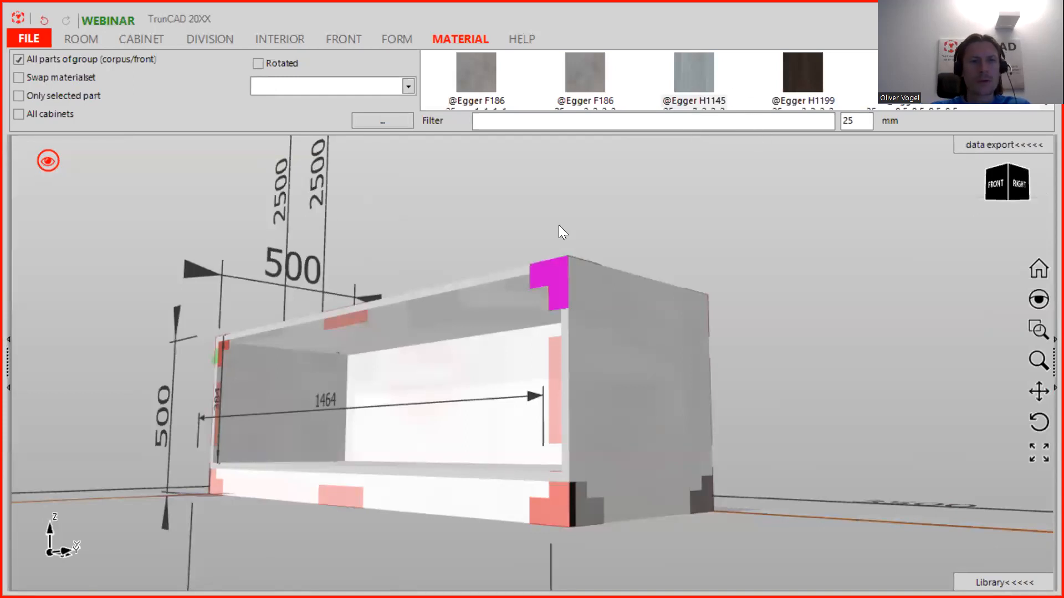
drag(681, 94, 643, 334)
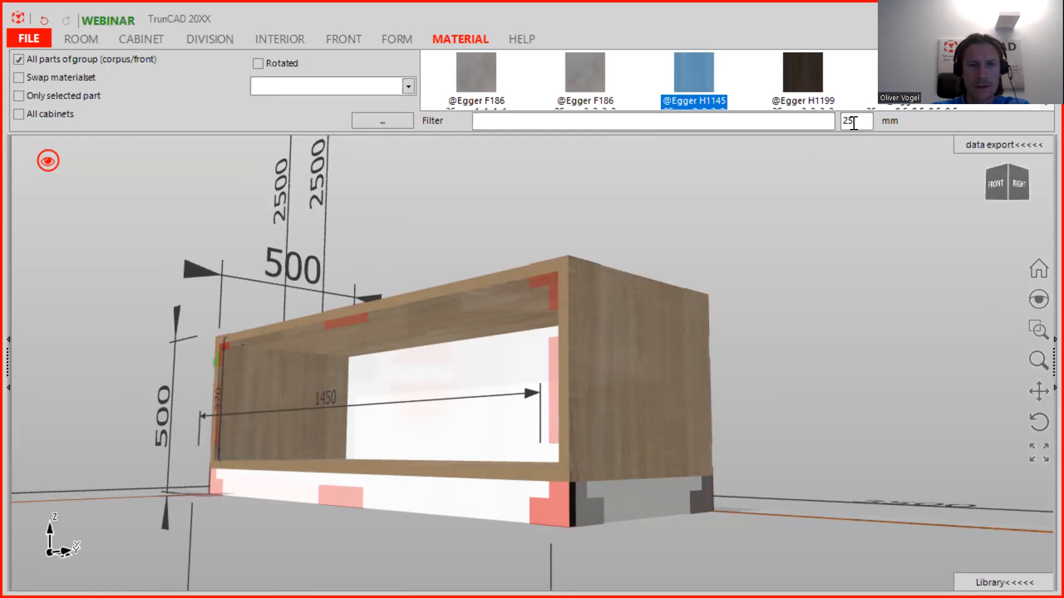
drag(660, 282, 589, 335)
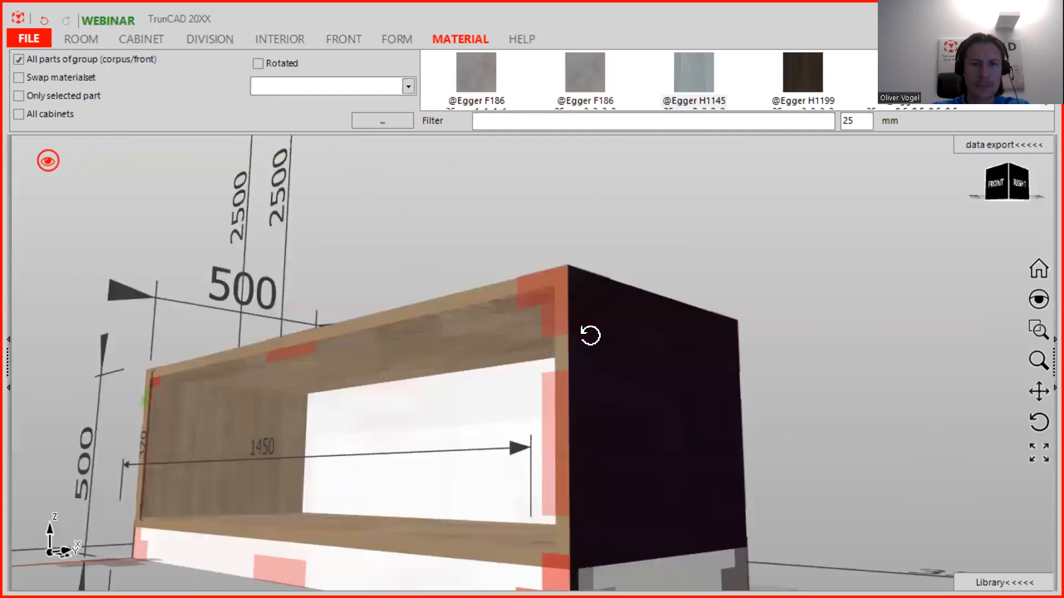
scroll(590, 335, down, 2)
drag(611, 418, 627, 499)
drag(711, 419, 700, 459)
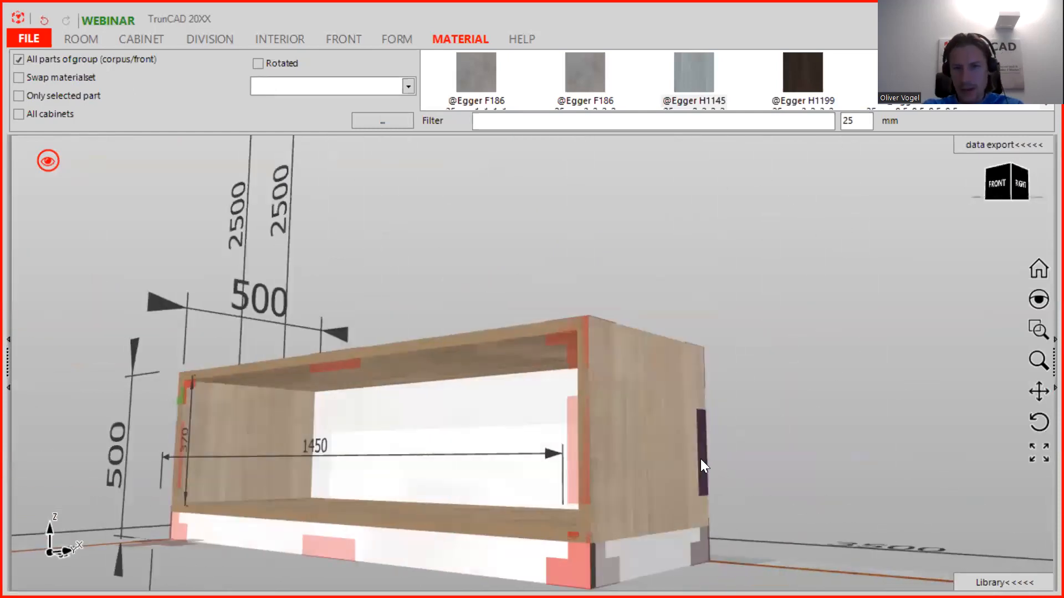
click(701, 458)
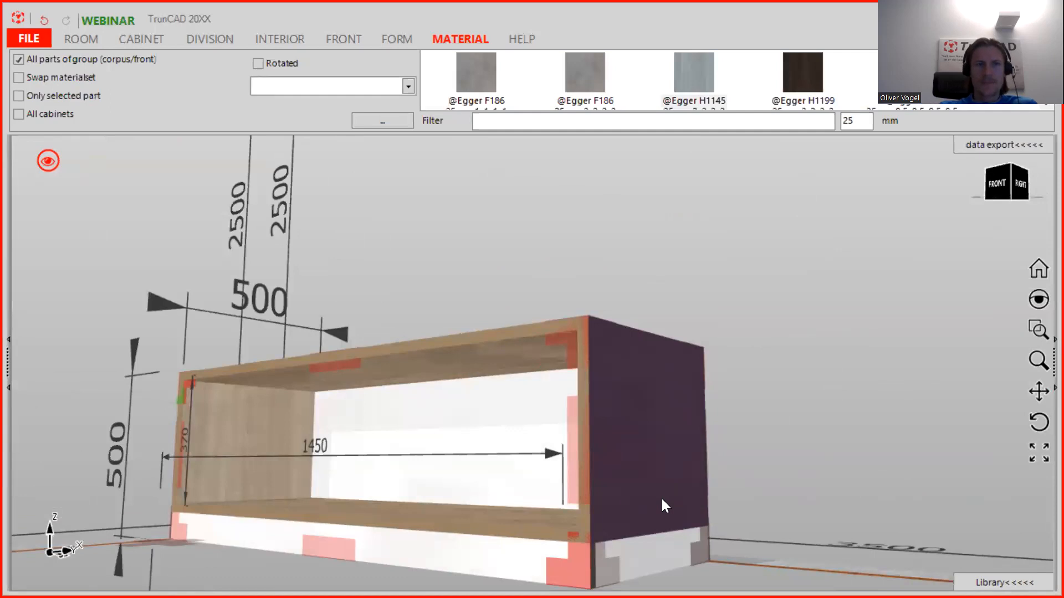
- Change the cabinet's plinth type to no plinth
click(140, 37)
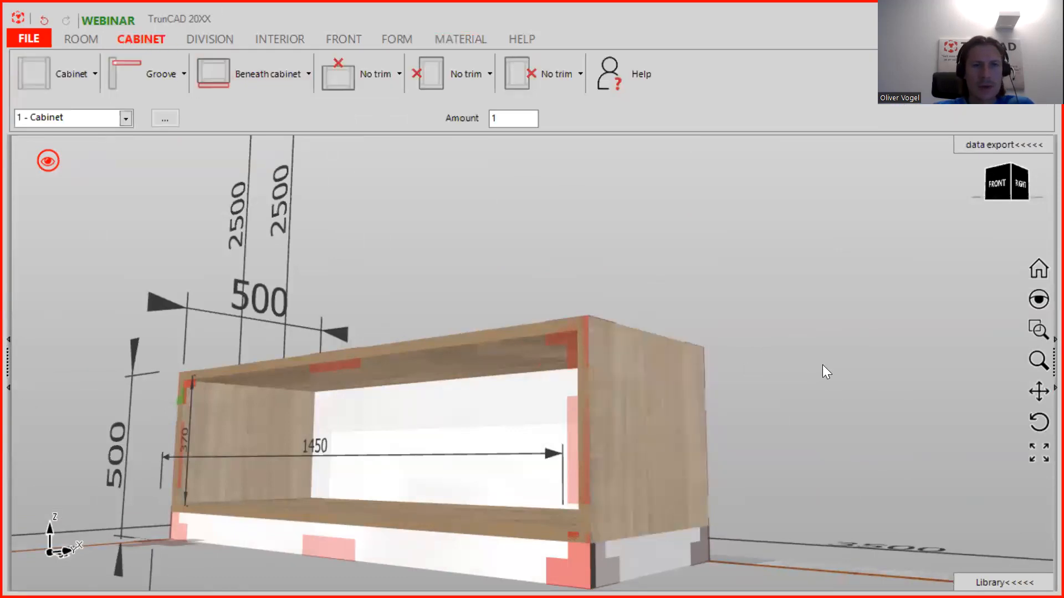
scroll(824, 368, down, 3)
middle_drag(775, 371, 663, 388)
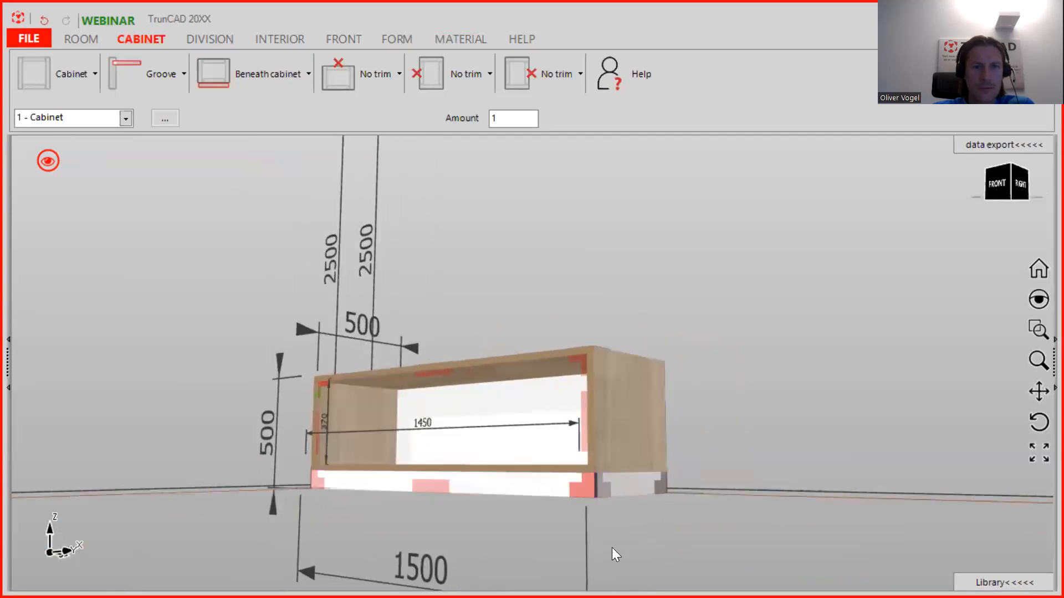
middle_drag(629, 455, 650, 295)
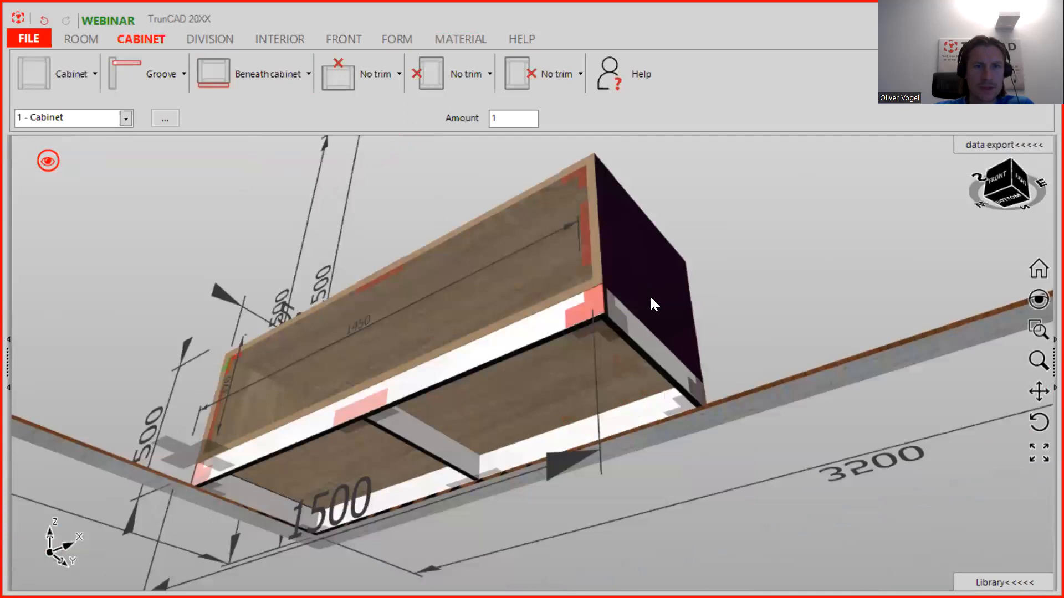
click(257, 63)
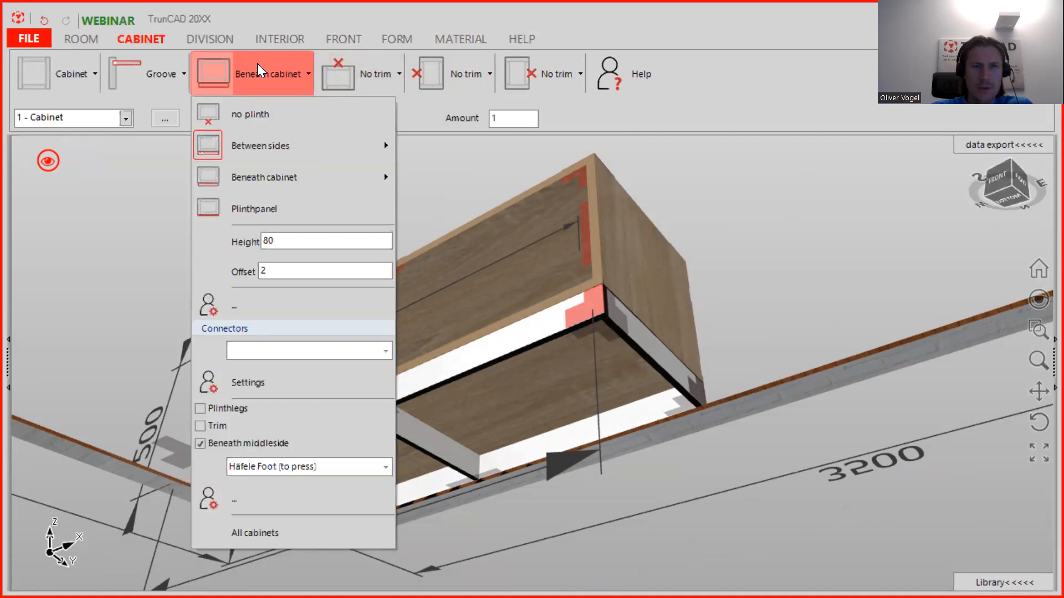
click(261, 114)
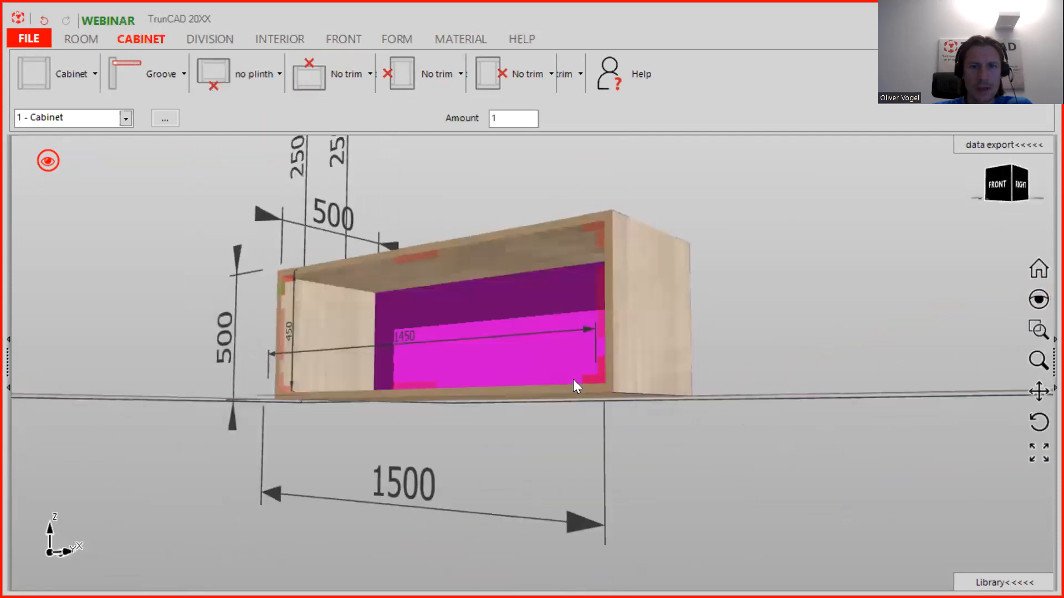
- Remove the cabinet's bottom panel at its lower front corner
click(586, 381)
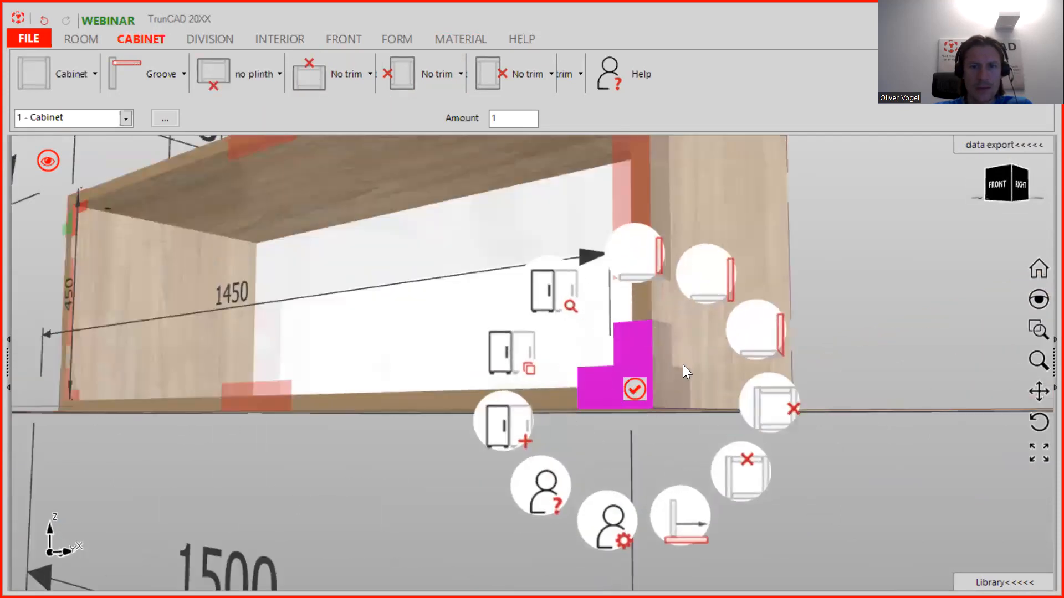
click(734, 459)
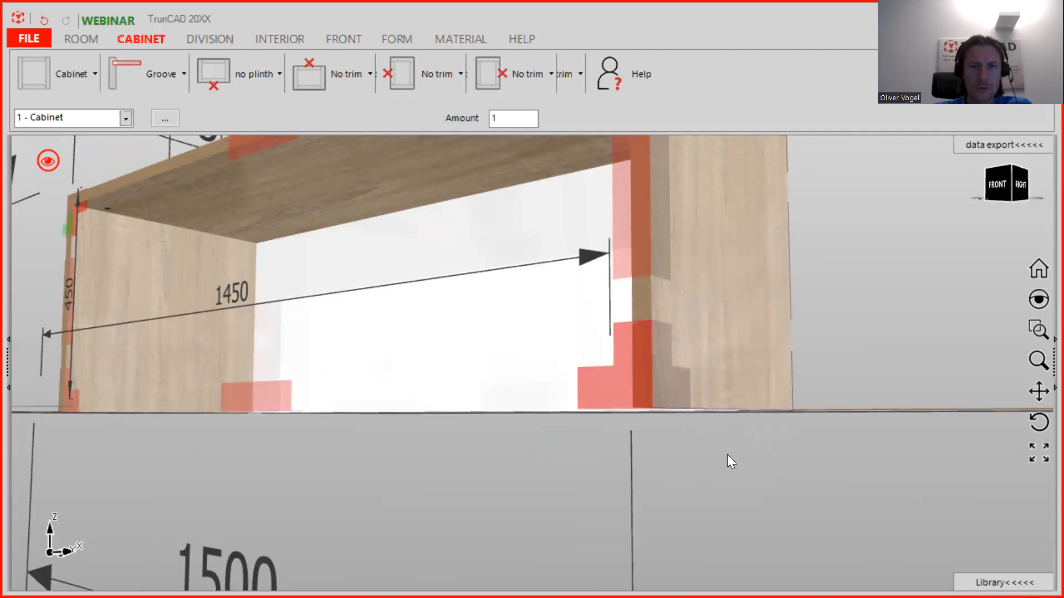
mouse_move(607, 344)
middle_down()
mouse_move(651, 314)
mouse_move(624, 323)
mouse_move(598, 355)
middle_up()
scroll(606, 340, down, 3)
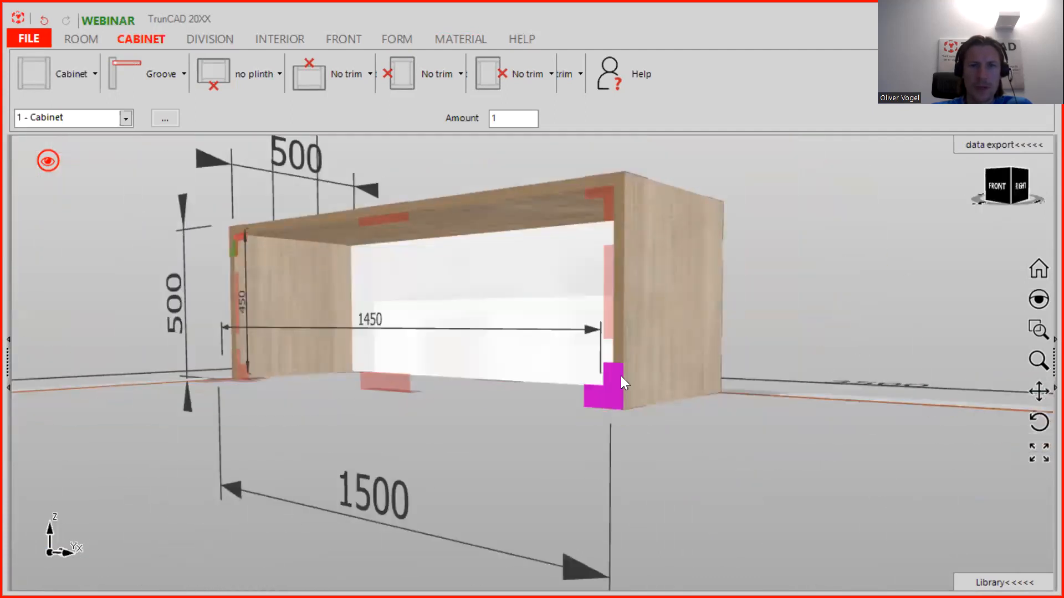
- Restore the cabinet's bottom panel and set the plinth type to Between sides
click(609, 399)
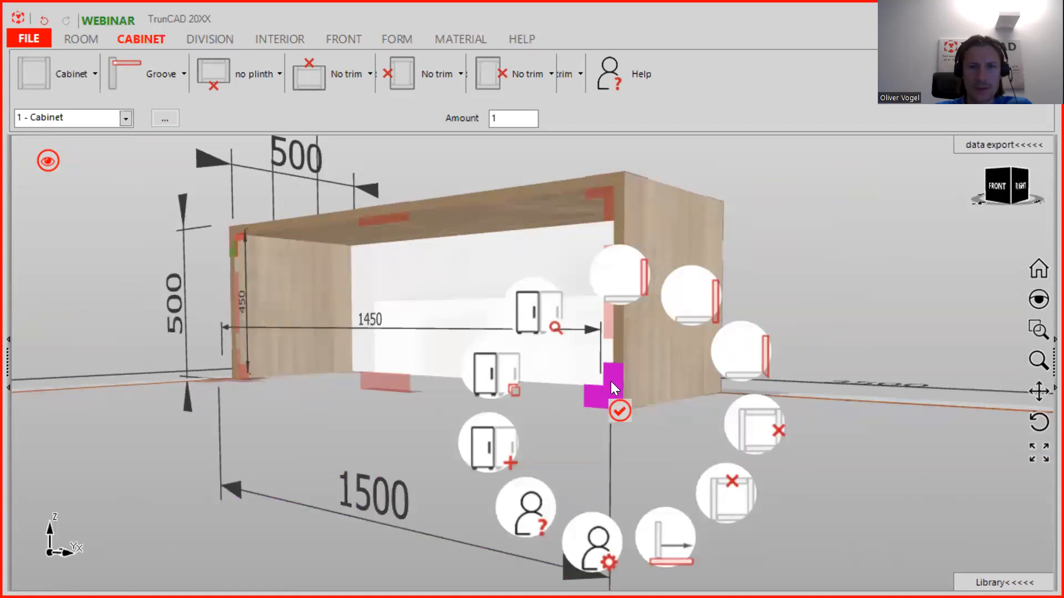
click(717, 495)
click(250, 84)
mouse_move(246, 142)
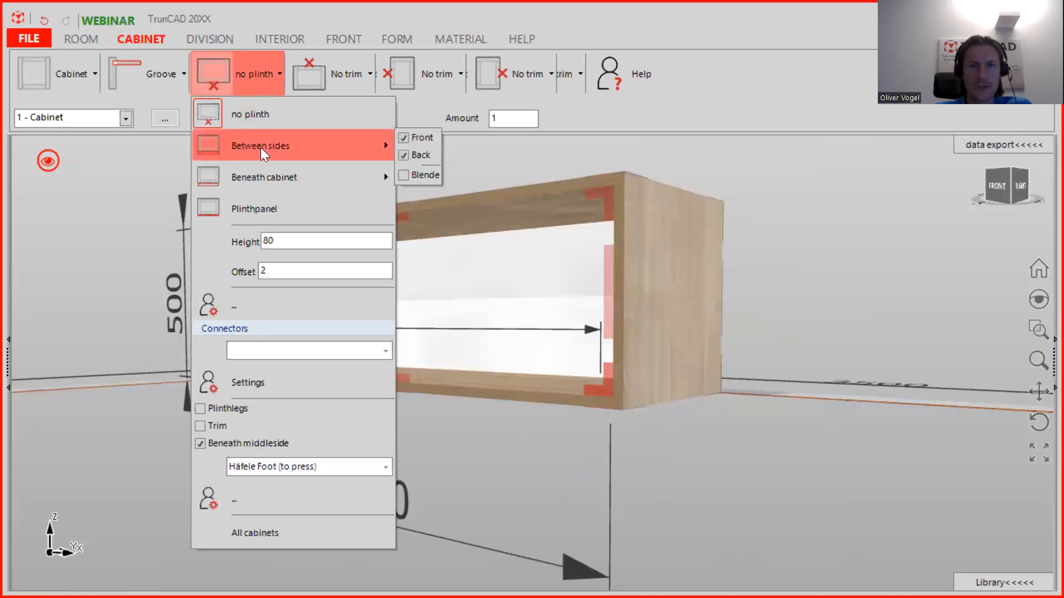
click(261, 147)
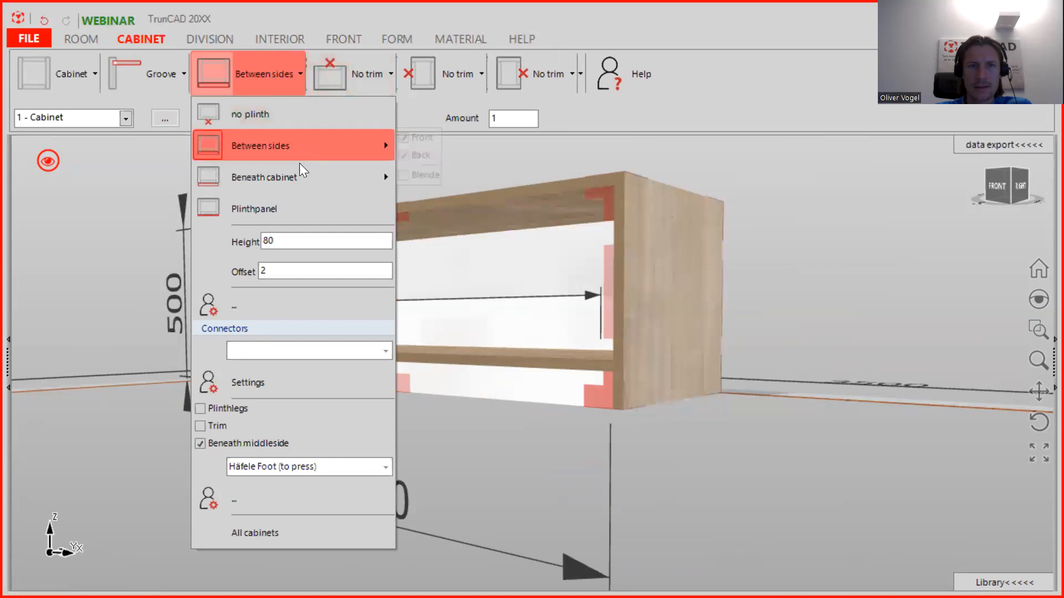
- Try the Beneath cabinet plinth type, switch back to Between sides and inspect the plinth from below
click(290, 174)
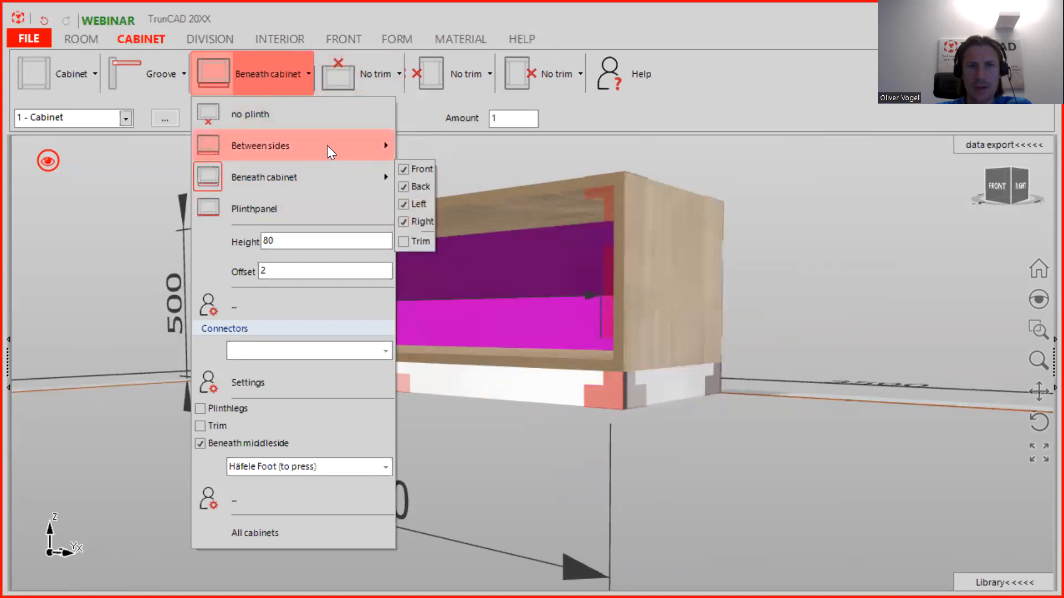
click(294, 145)
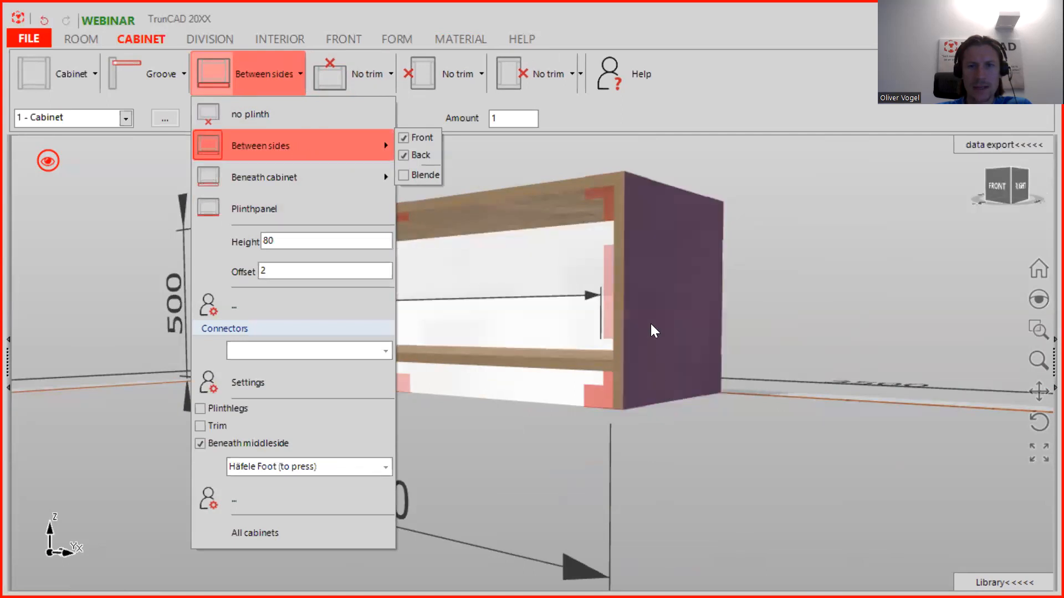
middle_drag(647, 364, 669, 294)
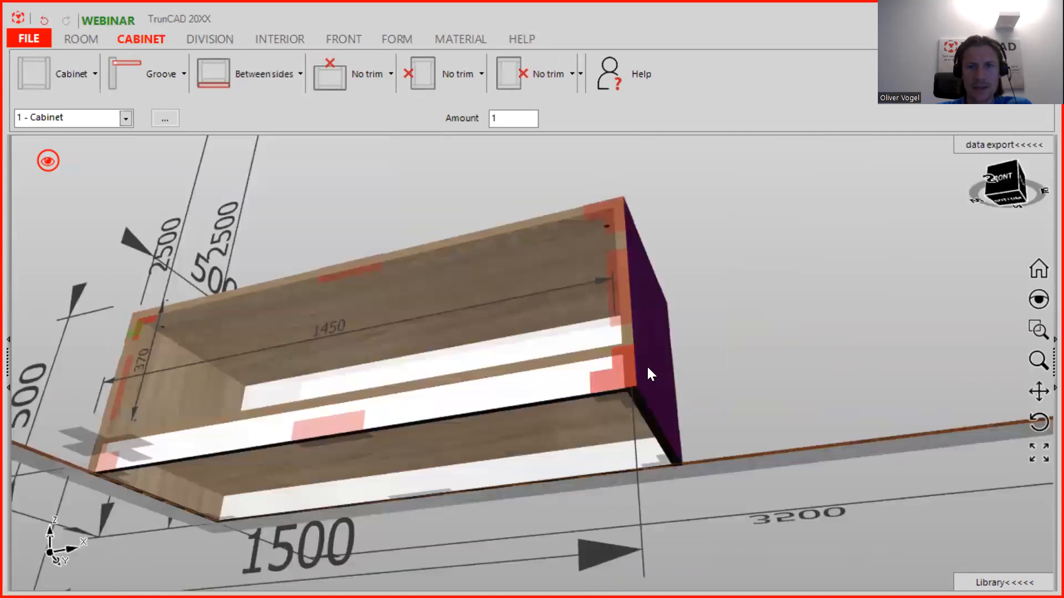
middle_drag(629, 381, 598, 389)
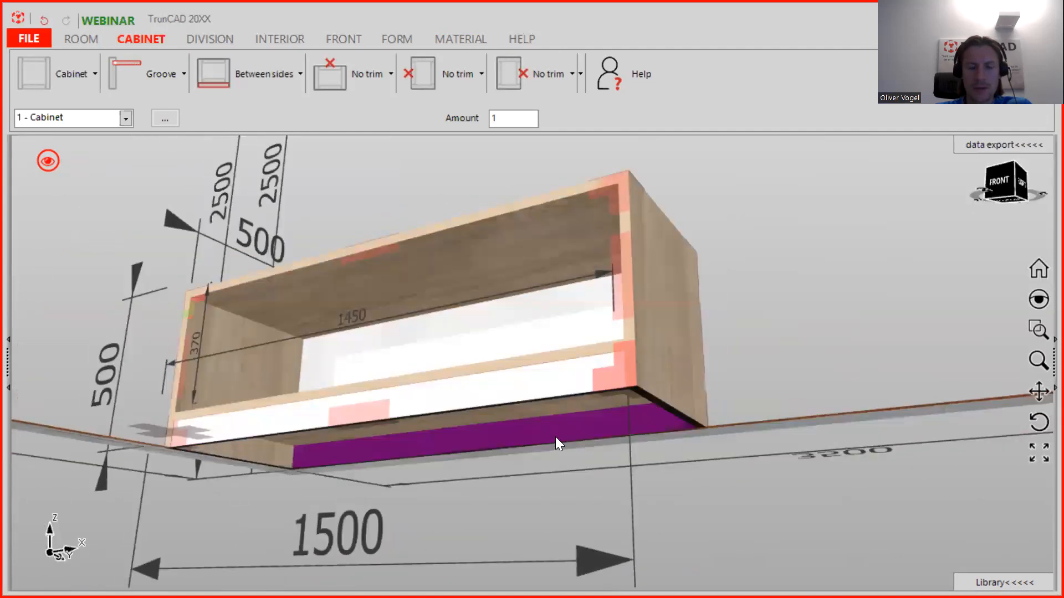
- Disable the back board of the Between sides plinth
click(271, 74)
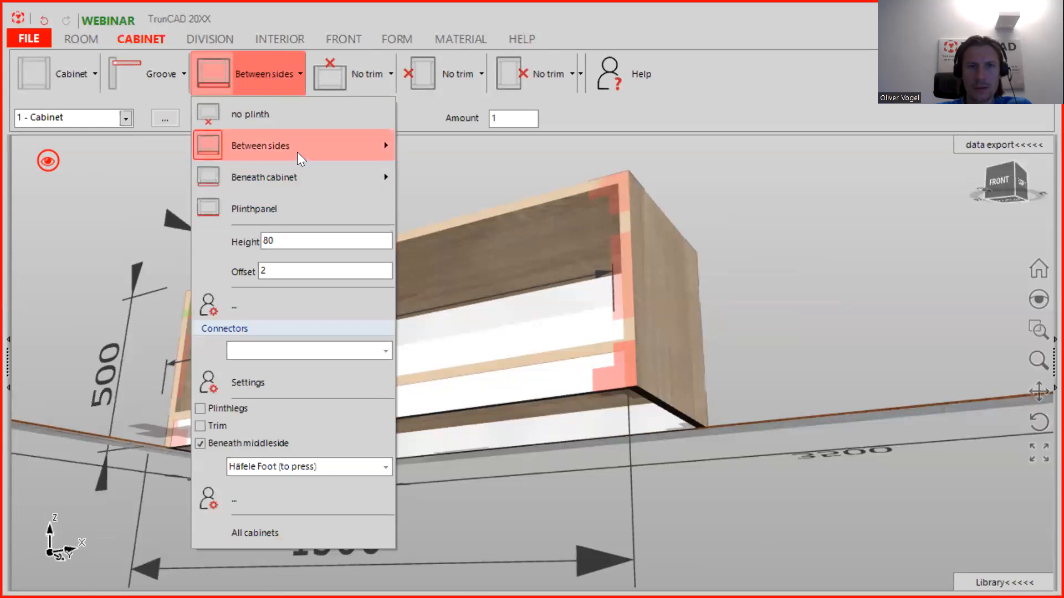
mouse_move(304, 150)
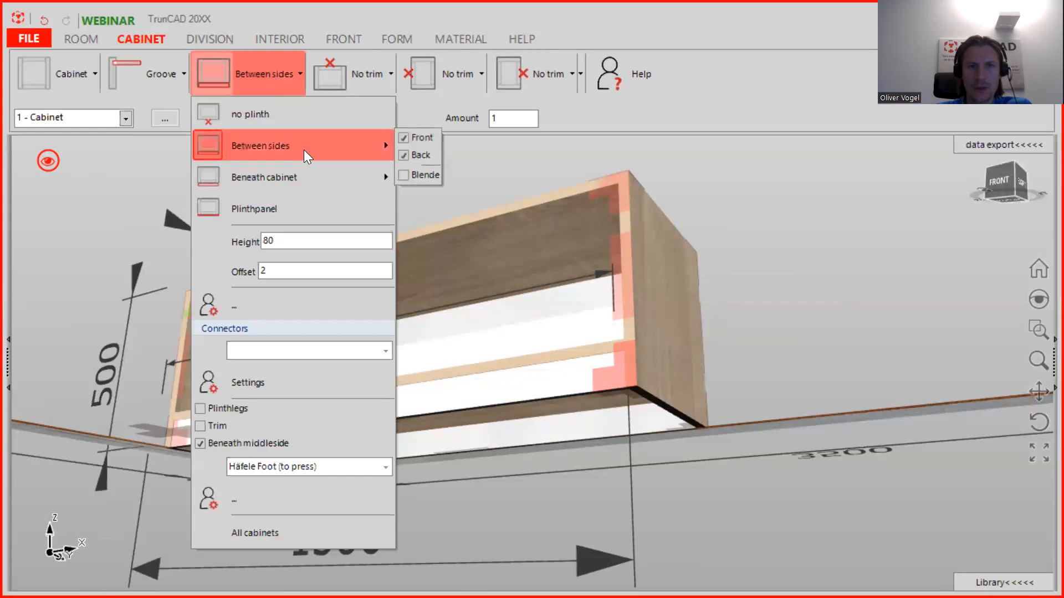
click(402, 156)
click(404, 138)
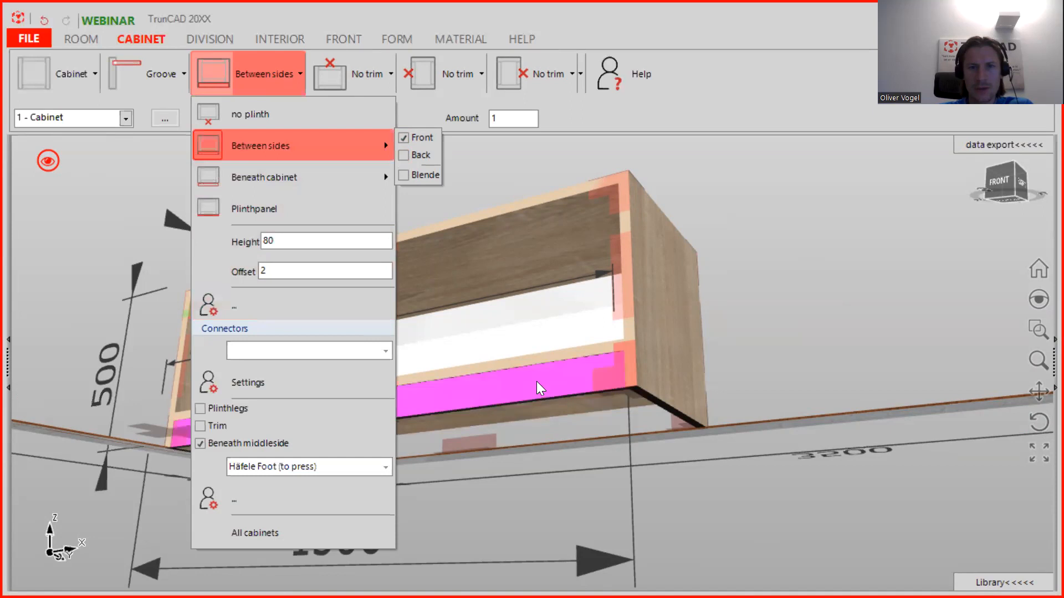
- Try plinth offsets of 50, 150 and 0, and set the offset back to 2
scroll(537, 382, up, 3)
double_click(304, 271)
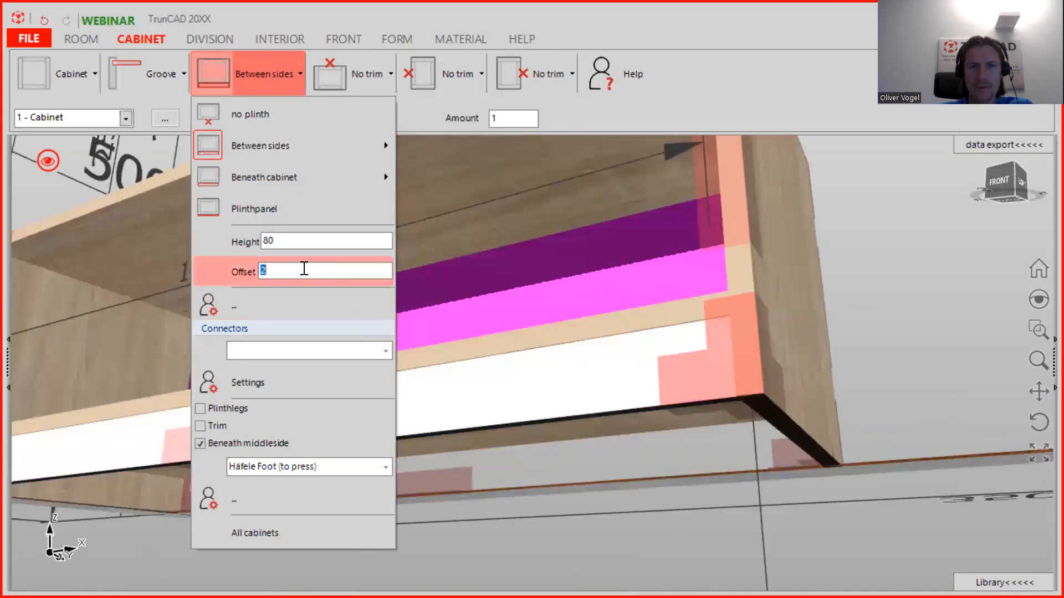
text(50)
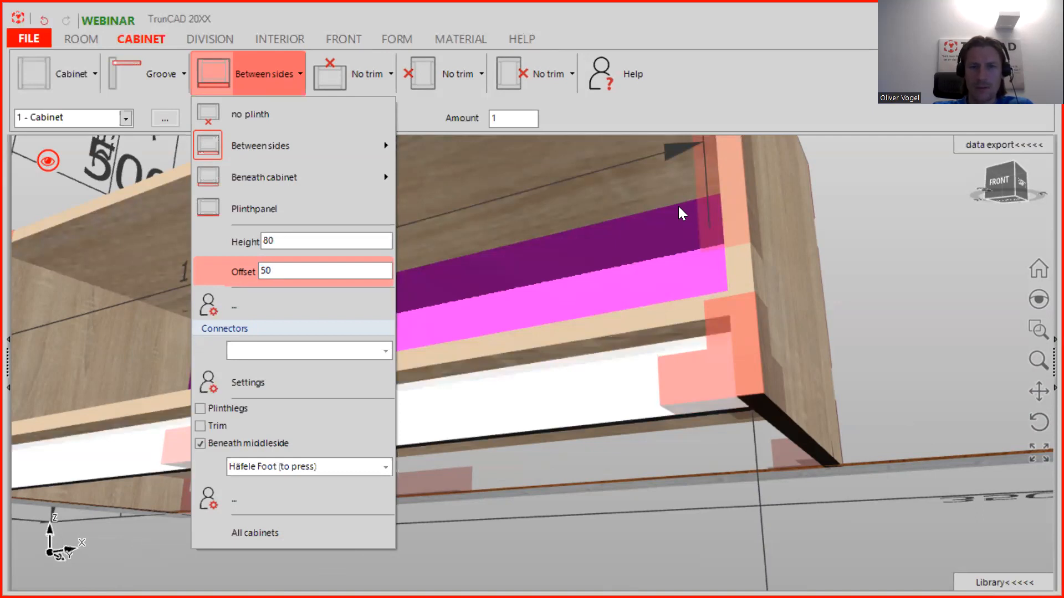
text(1)
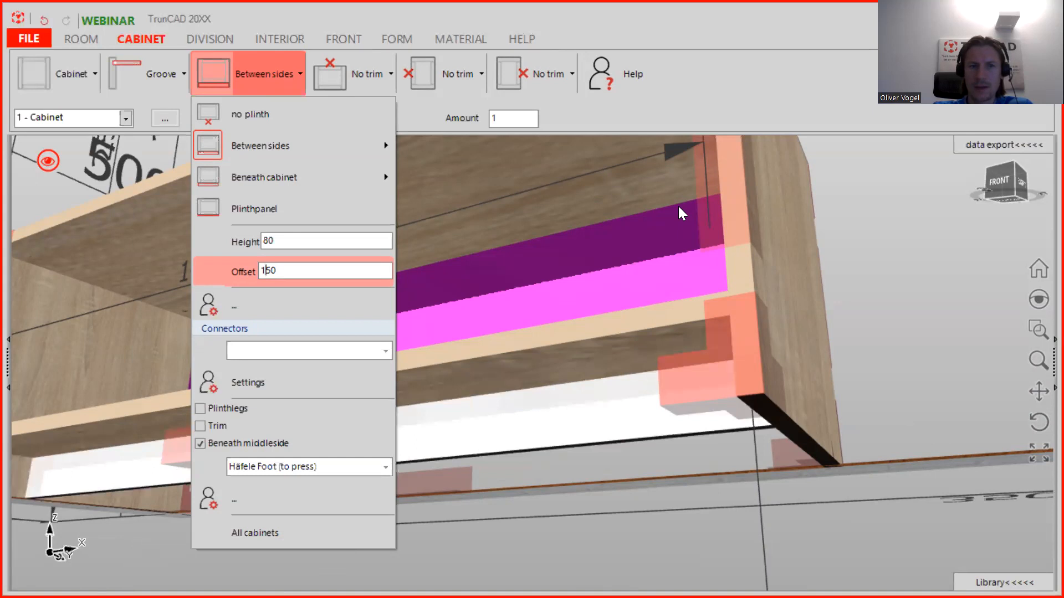
key(BackSpace)
key(Delete)
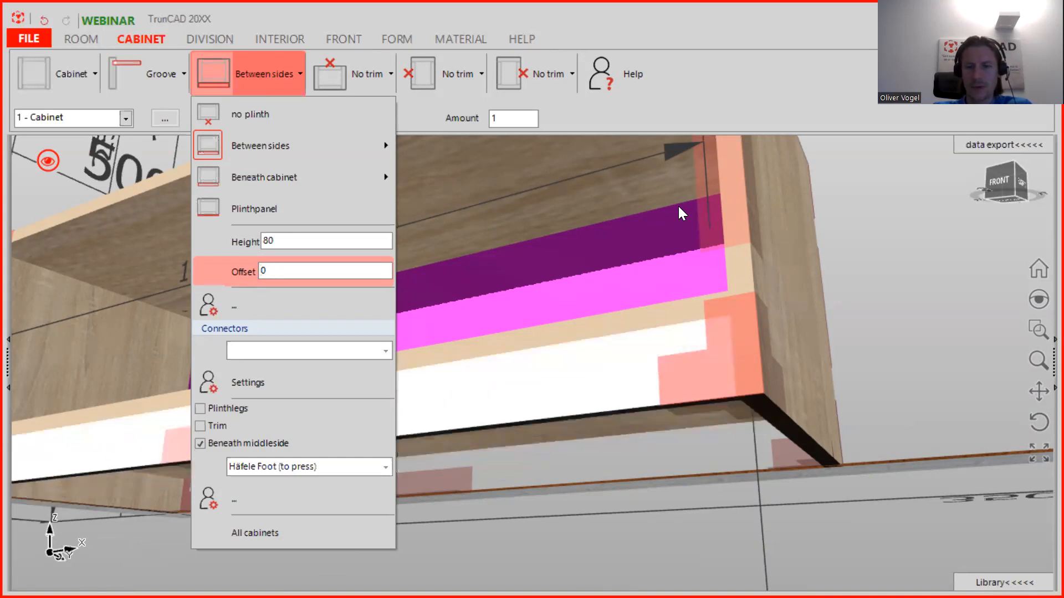
text(2)
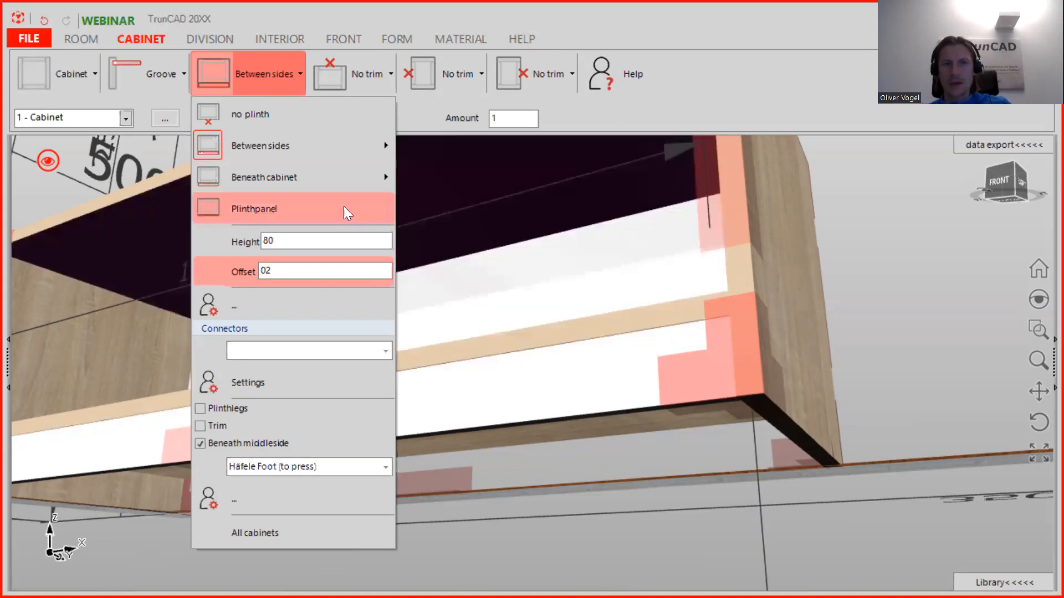
- Disable the front board of the Between sides plinth
mouse_move(244, 144)
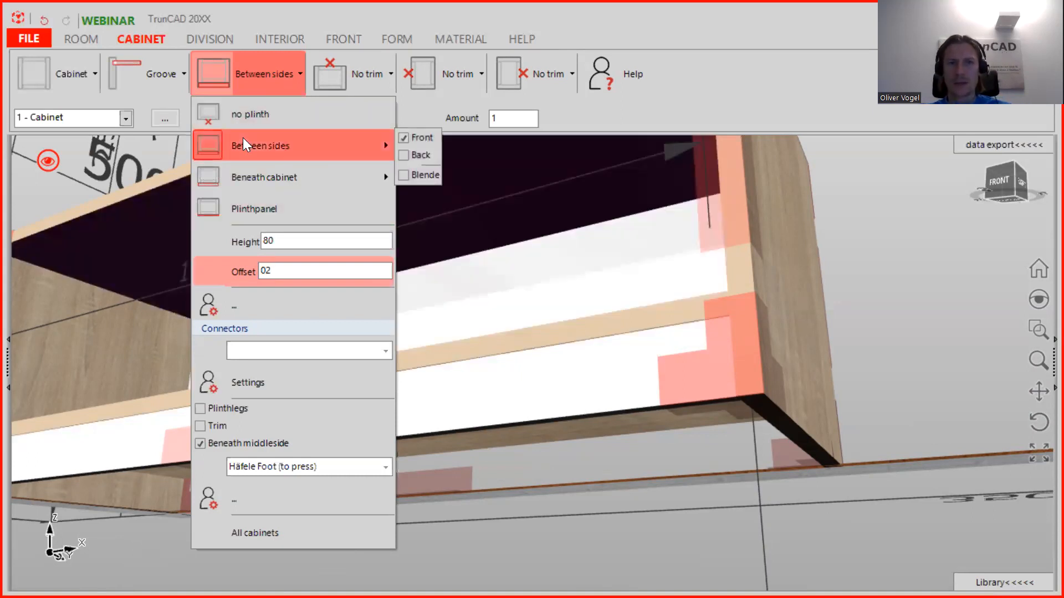
click(404, 137)
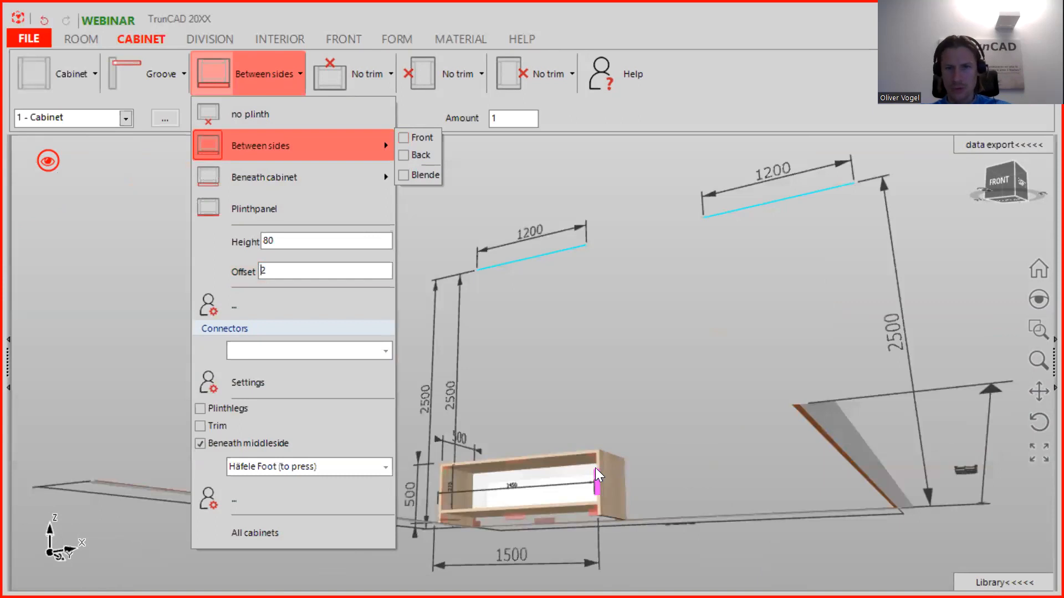
middle_drag(591, 460, 569, 528)
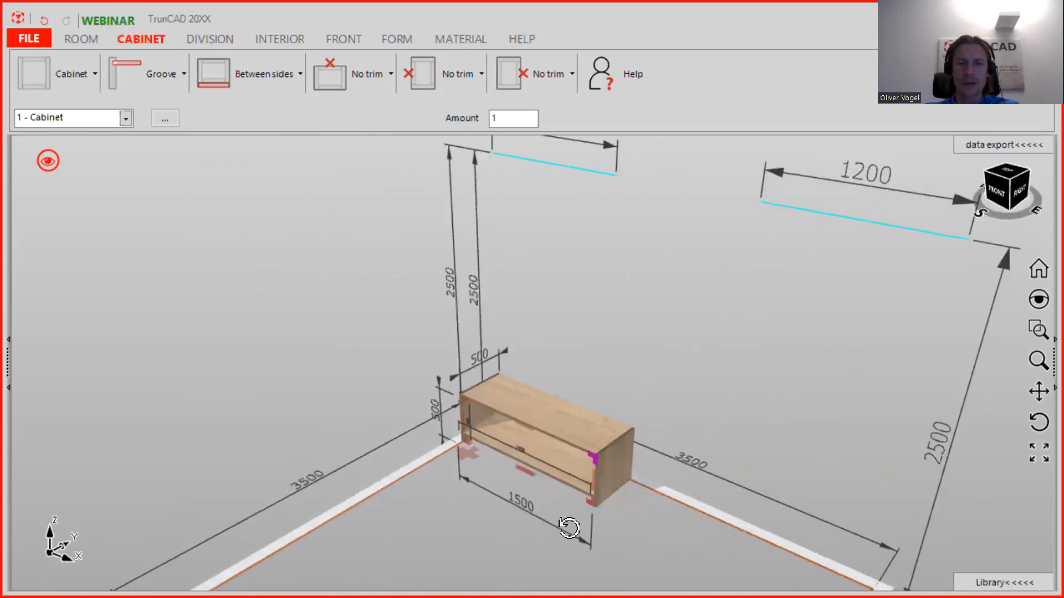
- Change the cabinet's back panel type to Flat with a distance to side of 0
scroll(569, 460, up, 5)
scroll(666, 419, up, 2)
middle_drag(666, 419, 483, 386)
ctrl+middle_drag(759, 372, 587, 332)
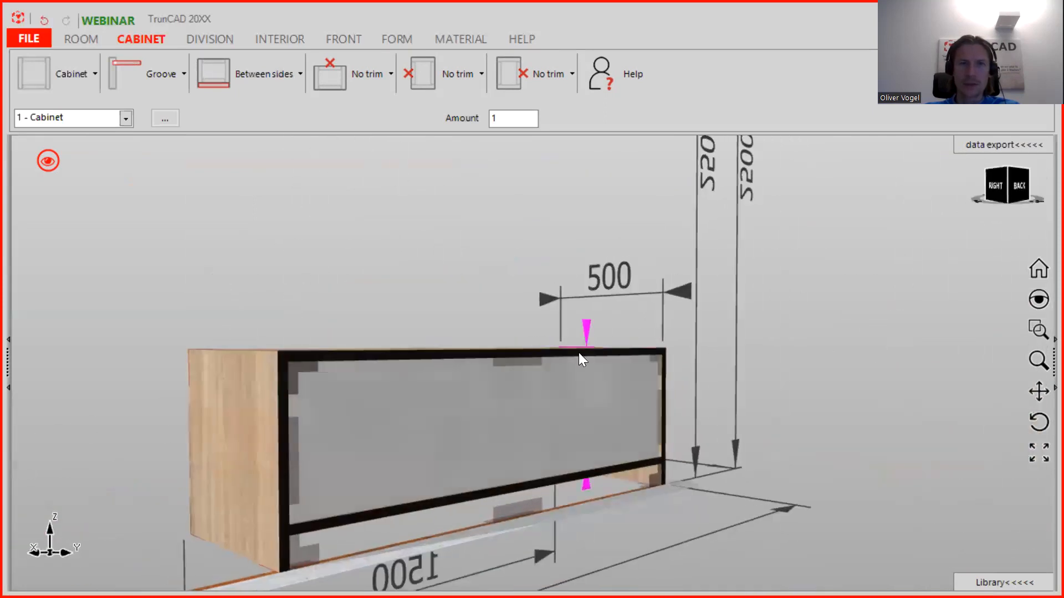
click(161, 76)
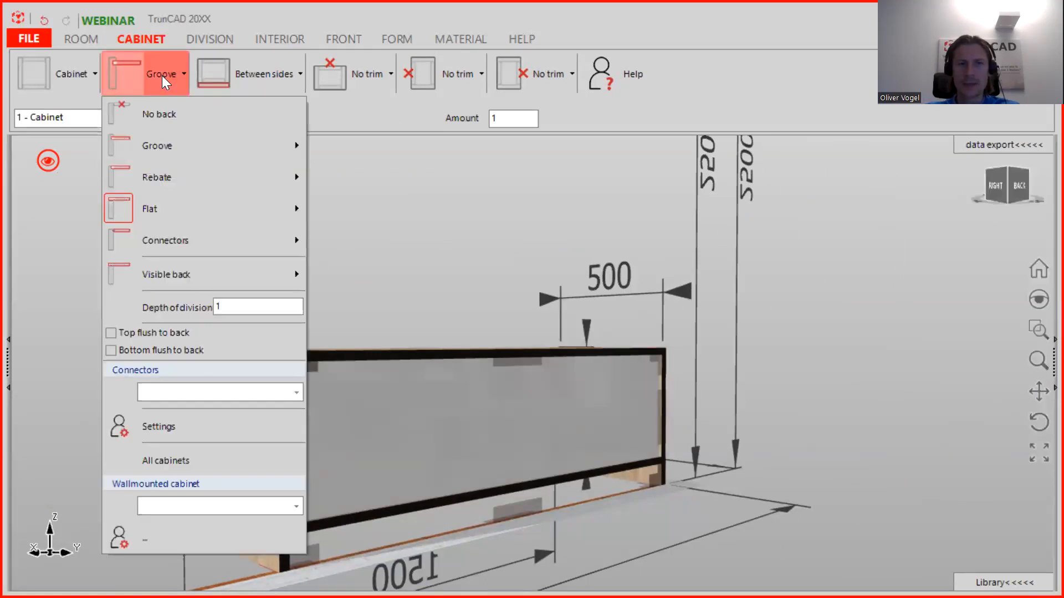
click(162, 208)
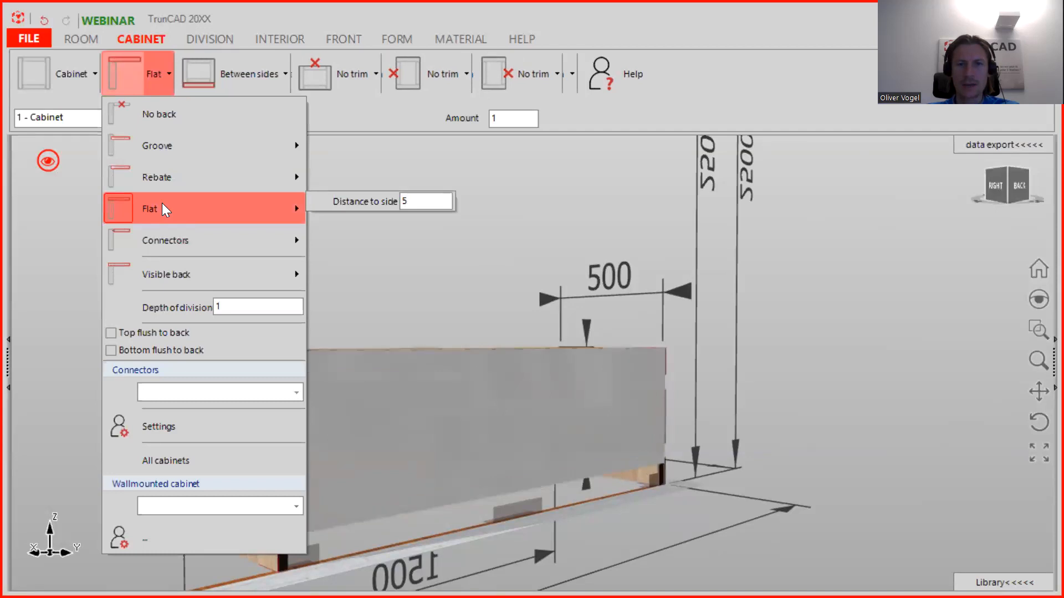
double_click(429, 197)
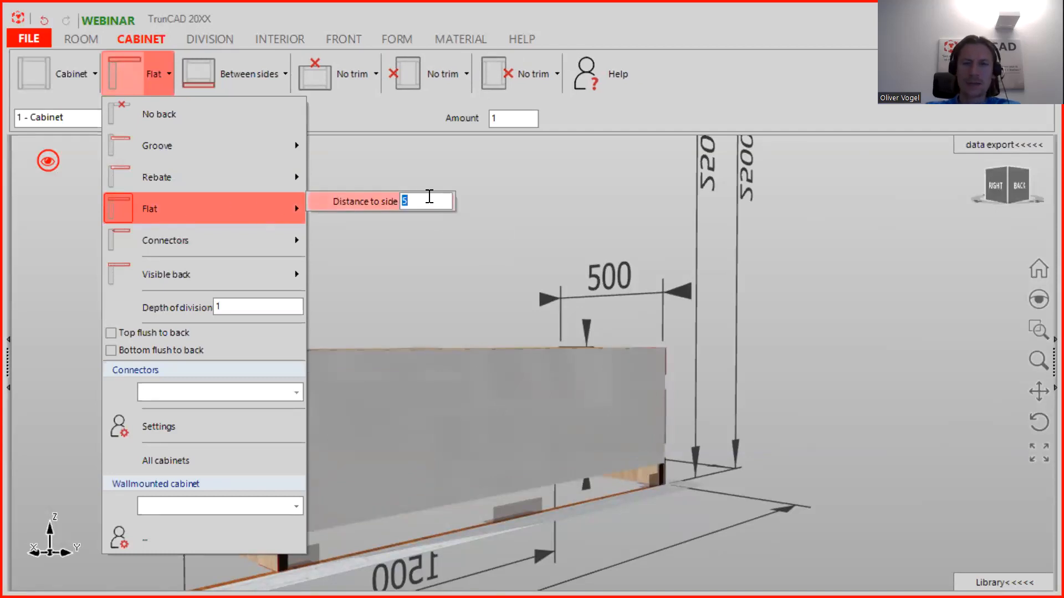
text(0)
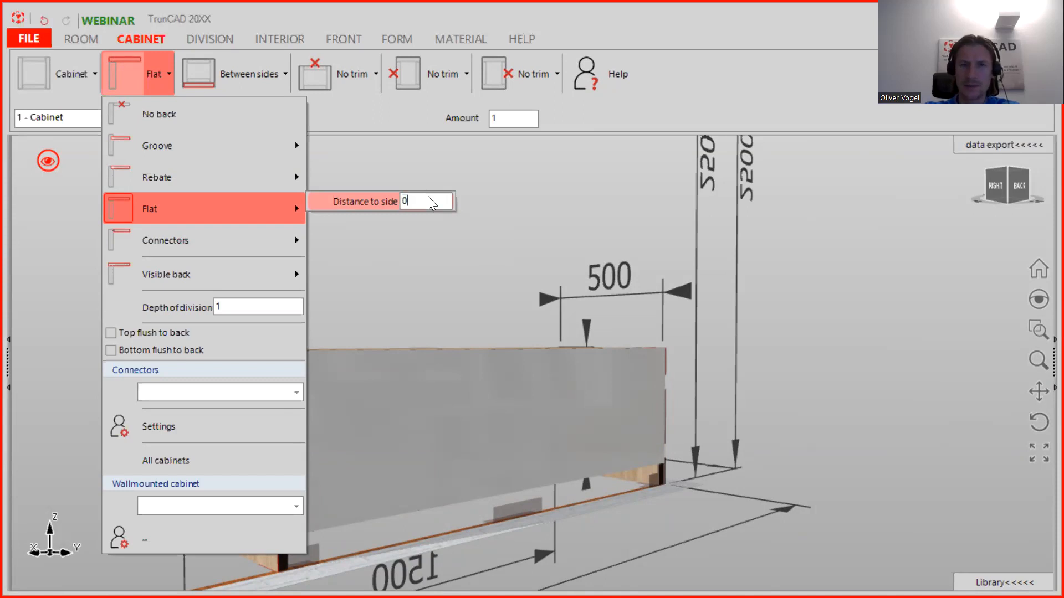
click(474, 235)
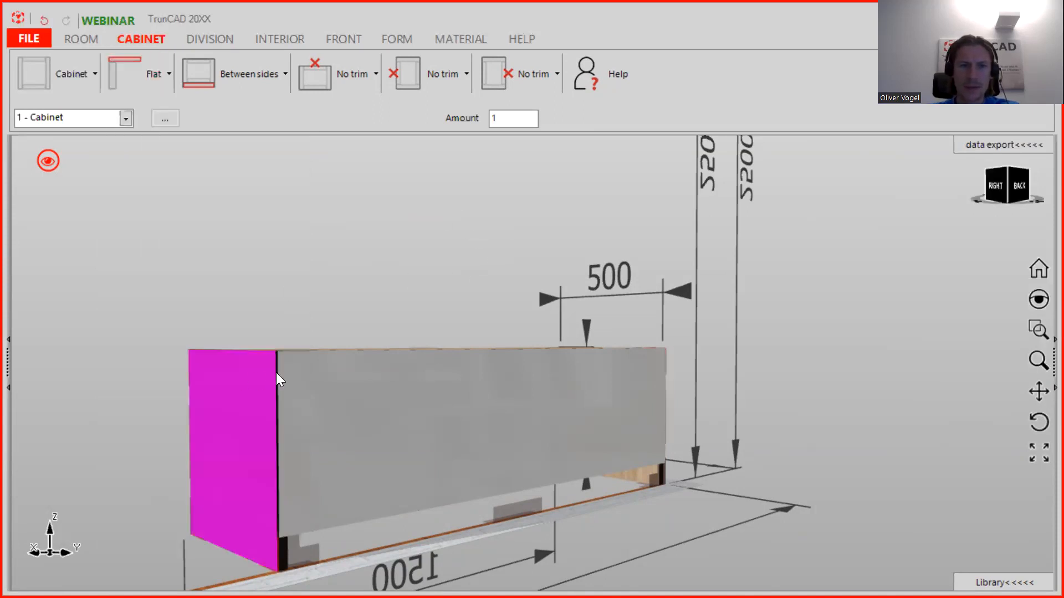
- Examine how the flat back panel meets the cabinet's top and side at the upper rear corner
scroll(276, 372, up, 5)
middle_drag(274, 356, 290, 380)
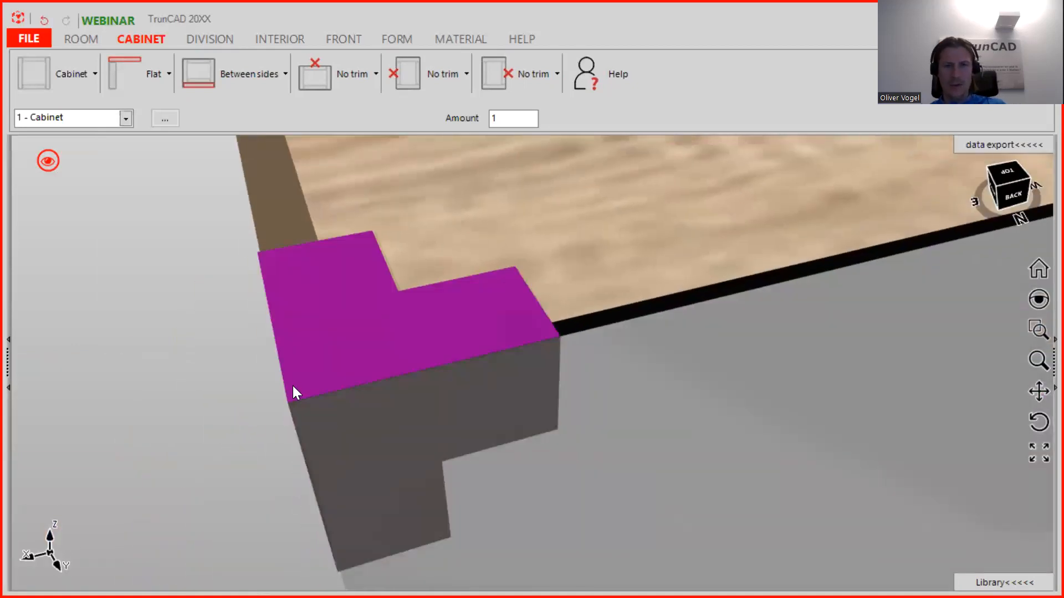
scroll(293, 385, down, 3)
scroll(295, 391, down, 5)
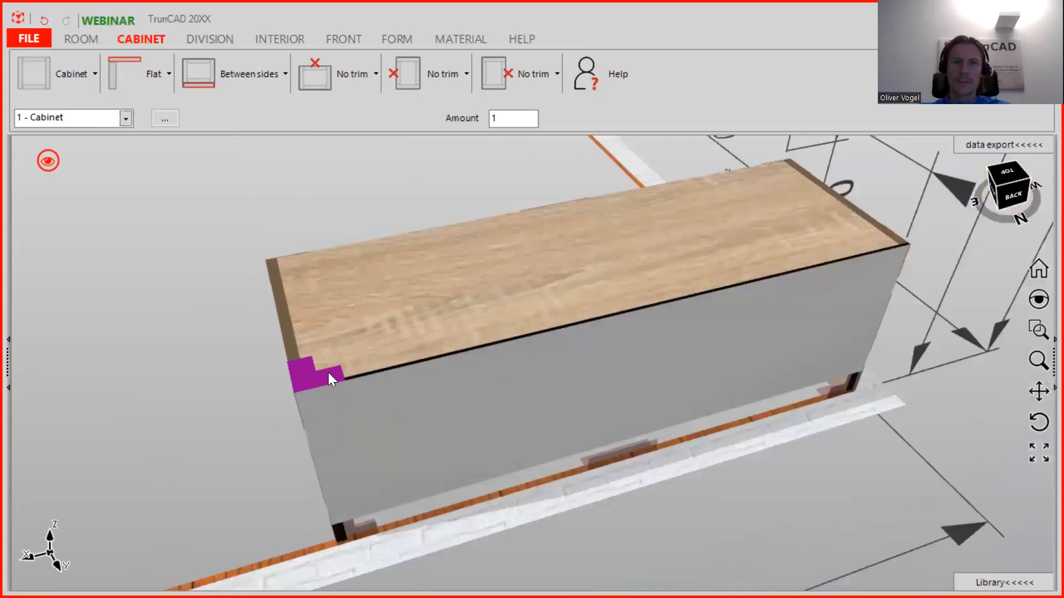
middle_drag(349, 356, 511, 319)
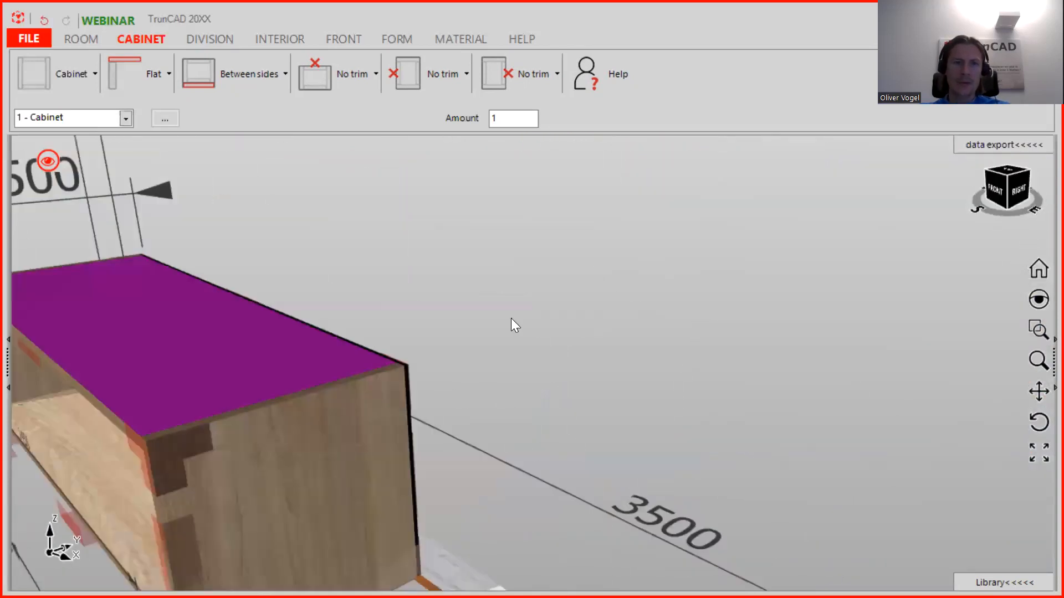
scroll(510, 318, down, 4)
middle_drag(443, 323, 525, 347)
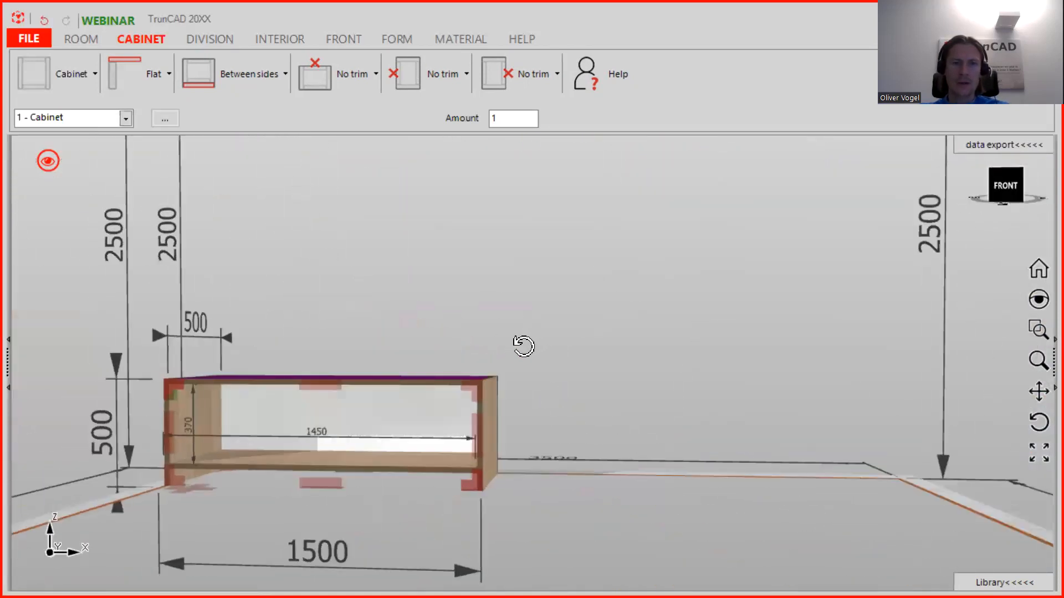
- Set the cabinet area's distance from back to top to -500 so the back panel extends above the top panel, and save the settings
middle_drag(233, 424, 347, 360)
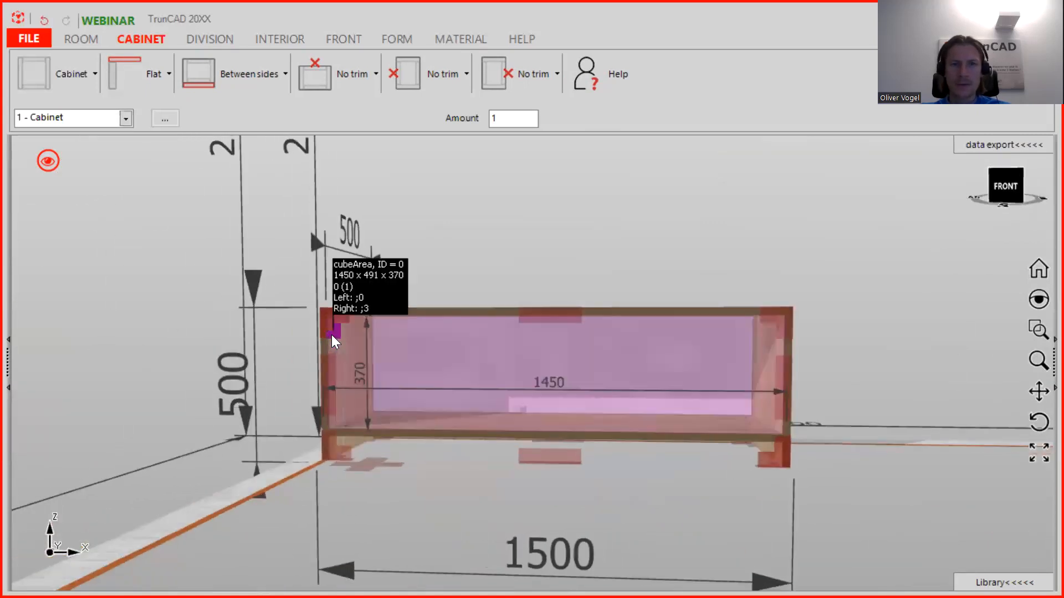
scroll(332, 339, up, 2)
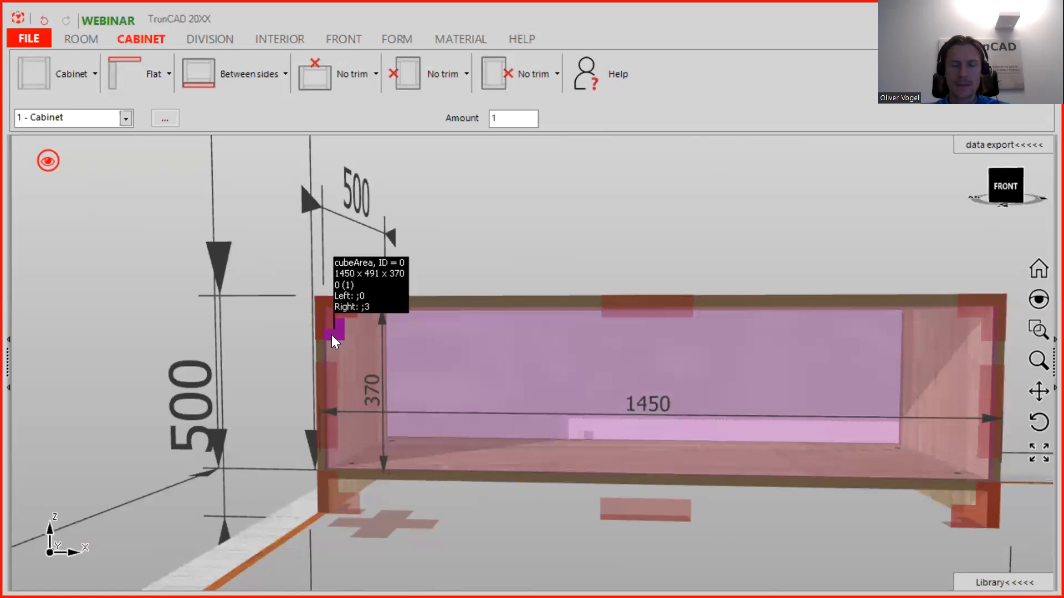
right_click(333, 336)
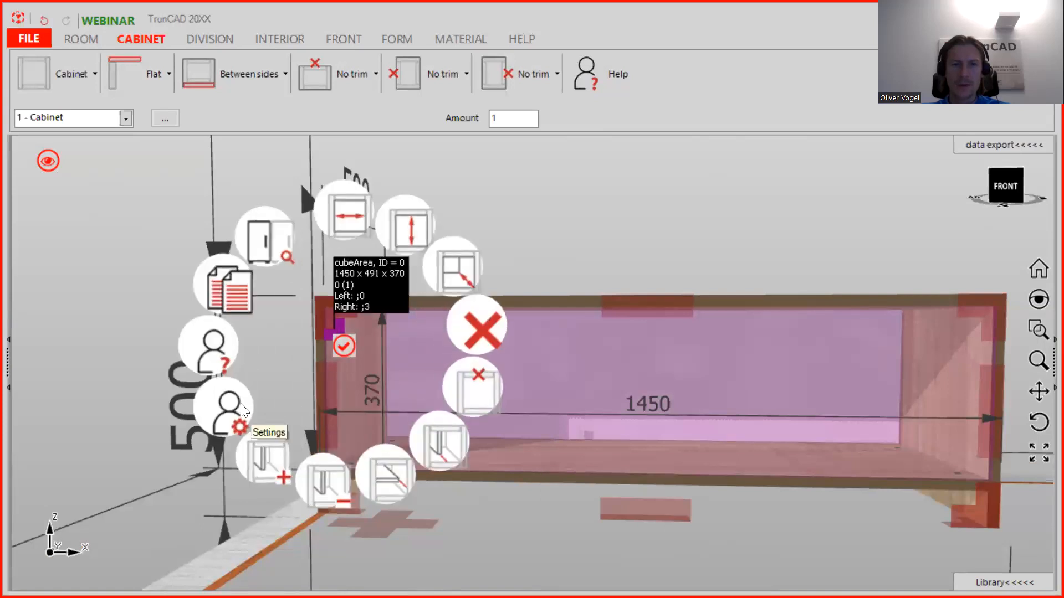
click(241, 403)
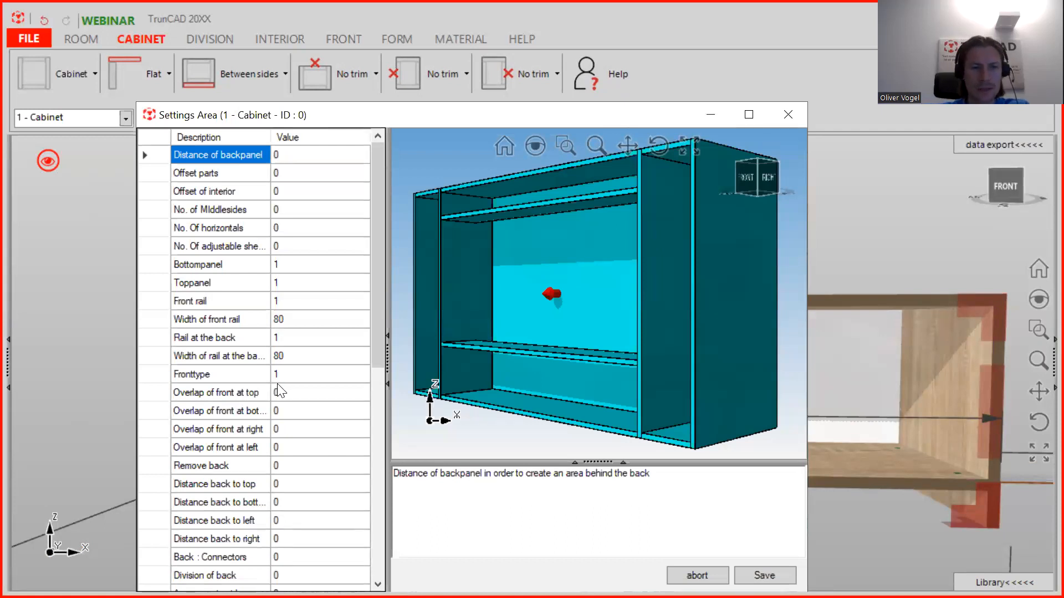
scroll(277, 392, down, 1)
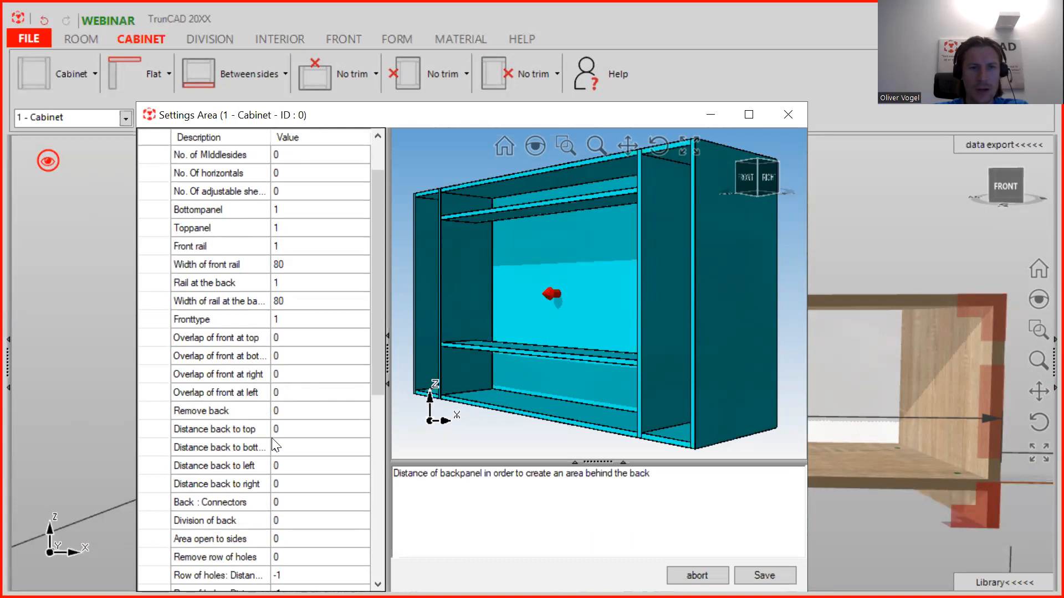
click(286, 430)
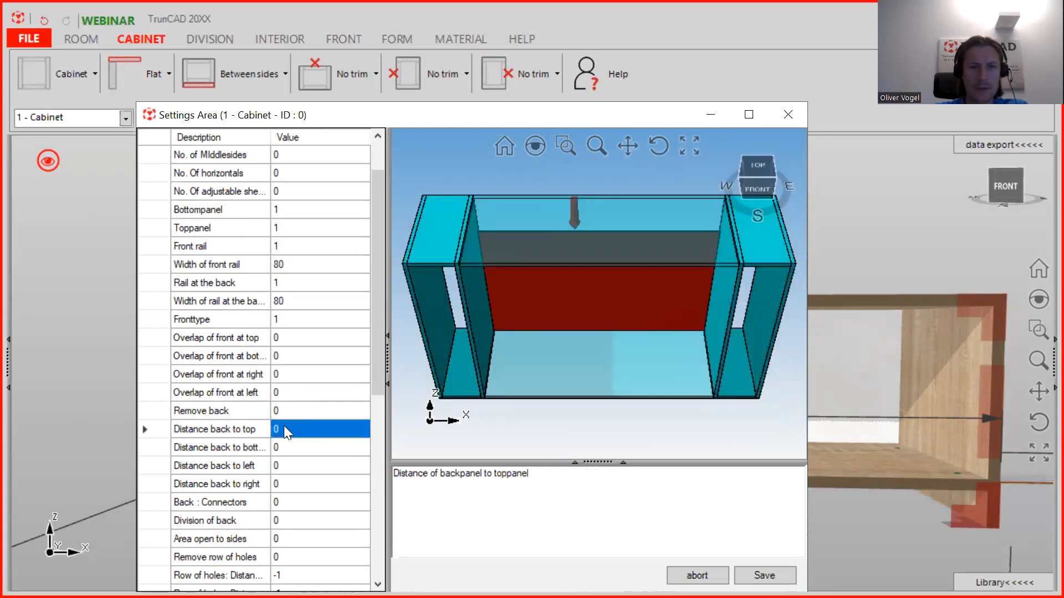
click(292, 427)
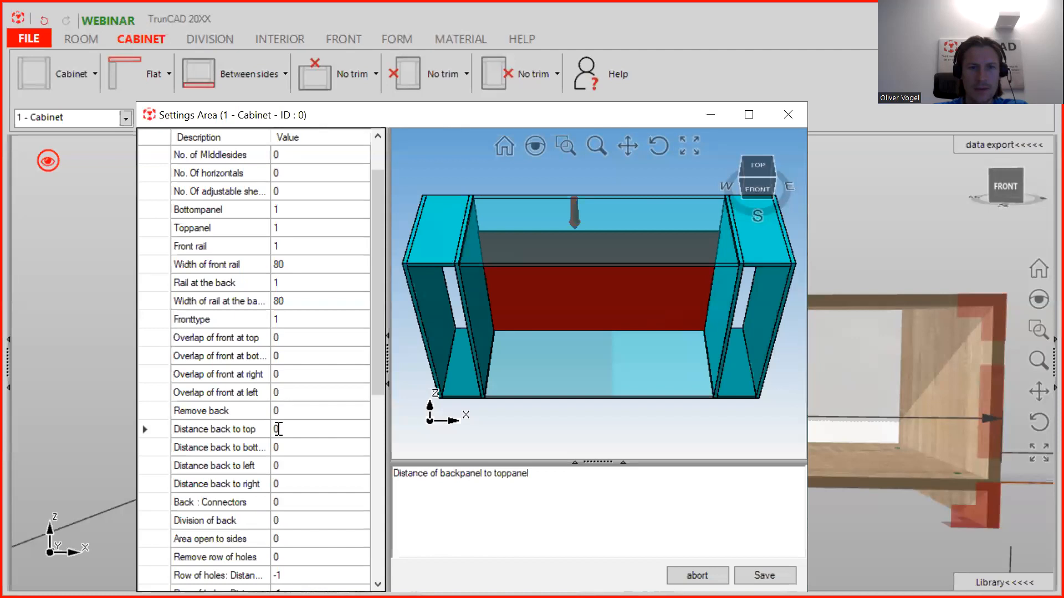
click(294, 417)
click(296, 425)
text(-500)
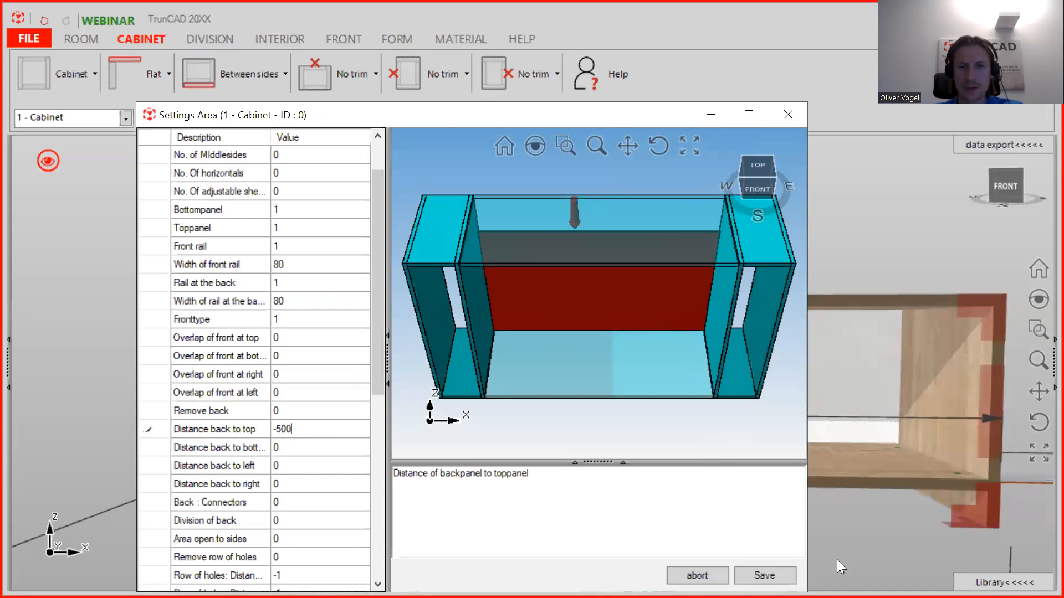
click(784, 571)
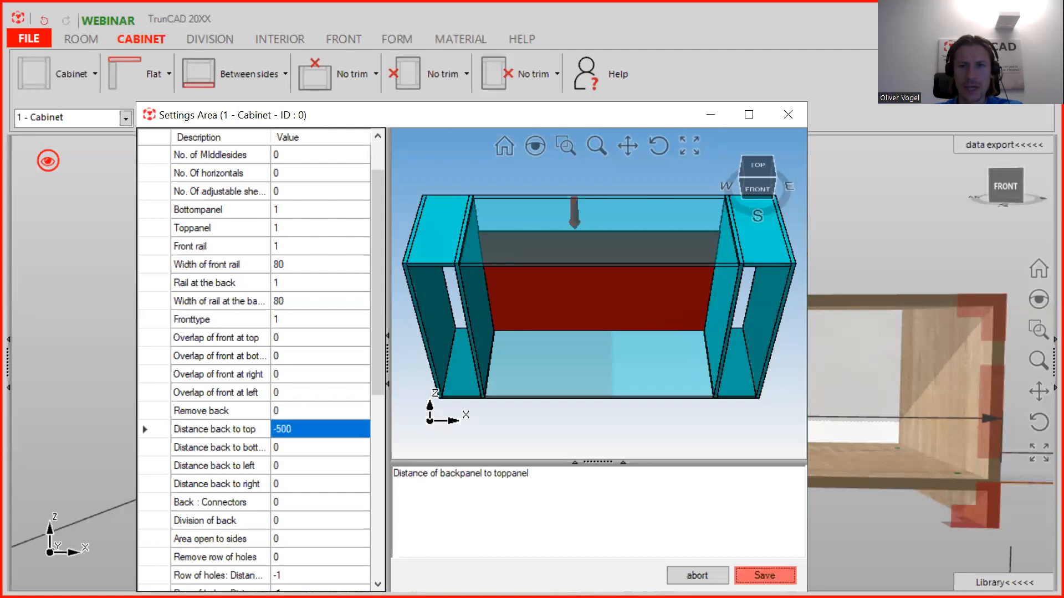
middle_drag(713, 261, 655, 309)
scroll(692, 277, down, 5)
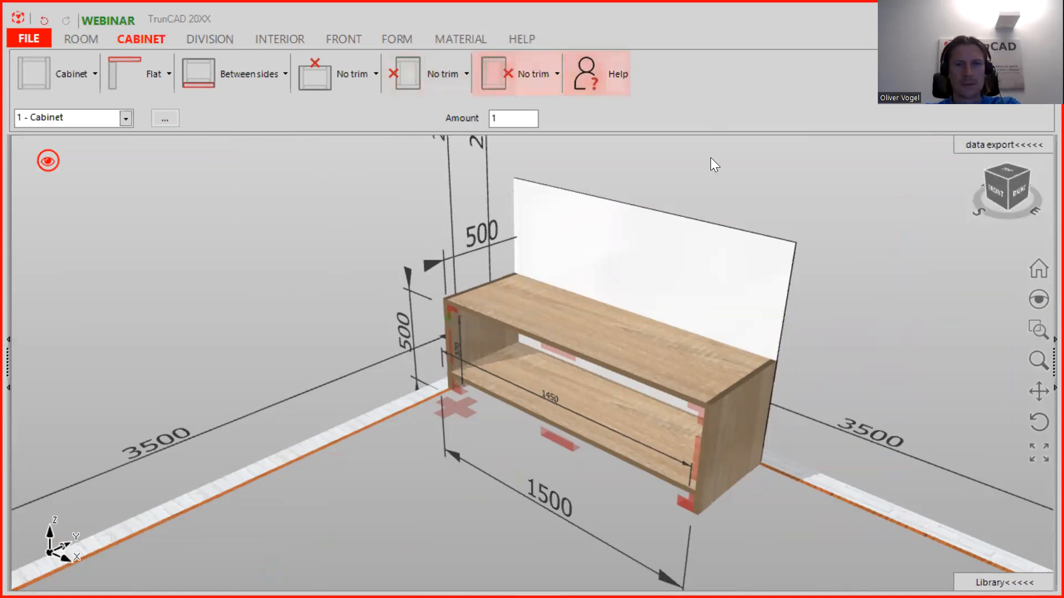
scroll(710, 287, up, 2)
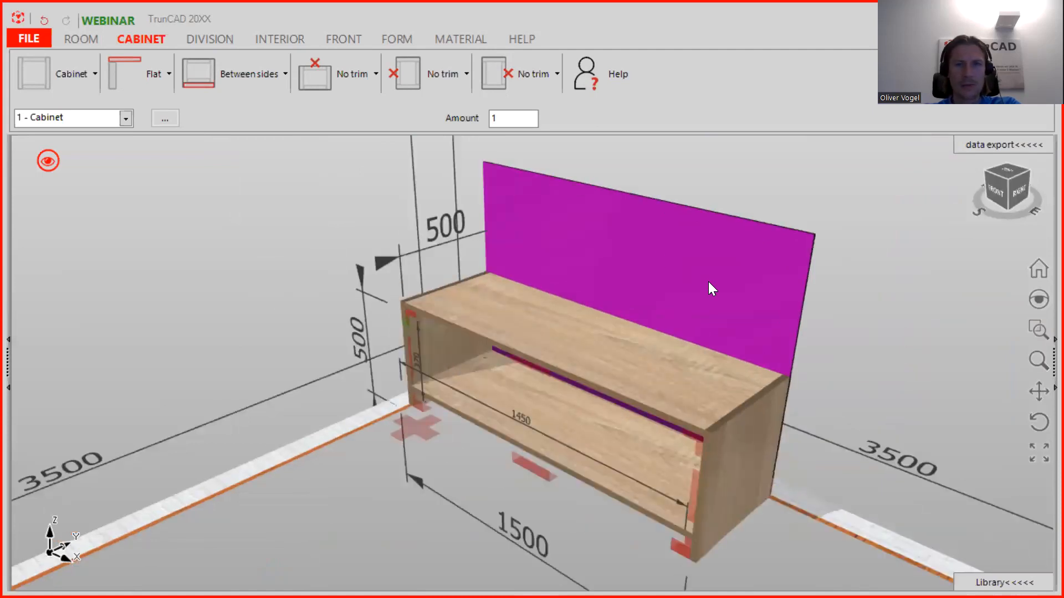
click(461, 39)
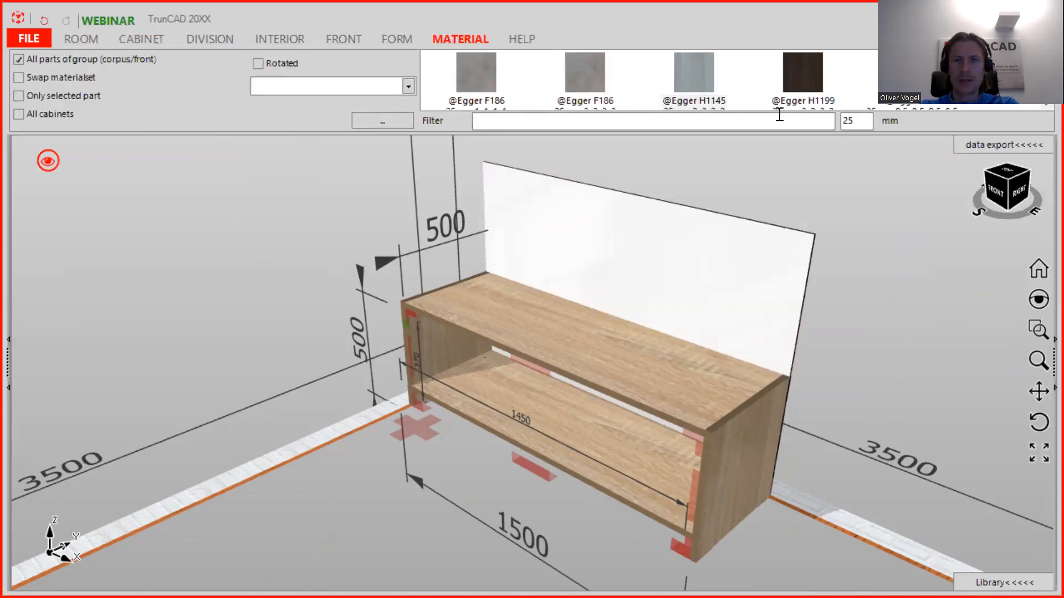
drag(705, 61, 735, 235)
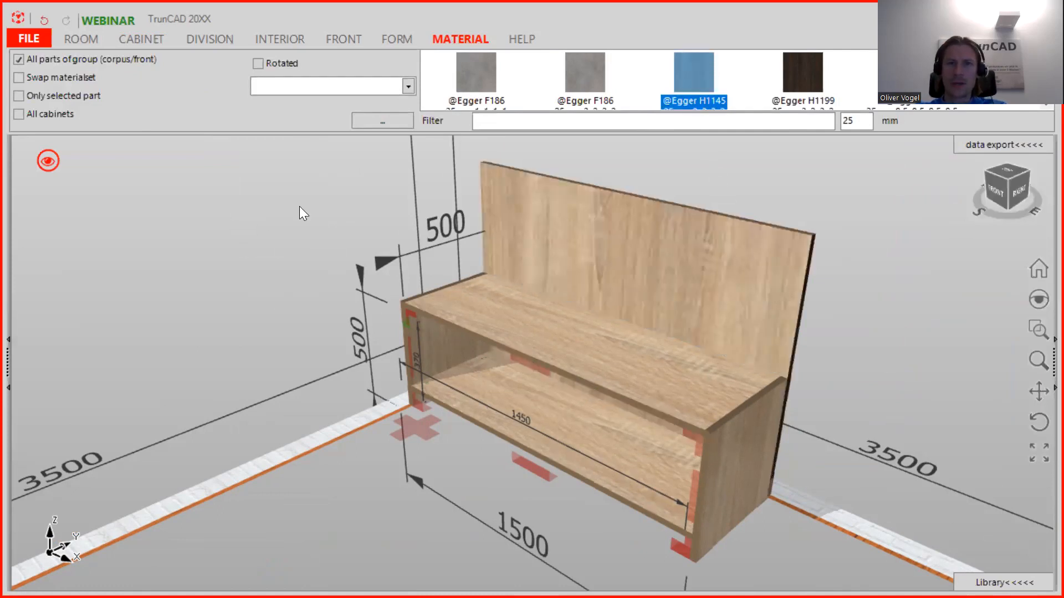
click(258, 63)
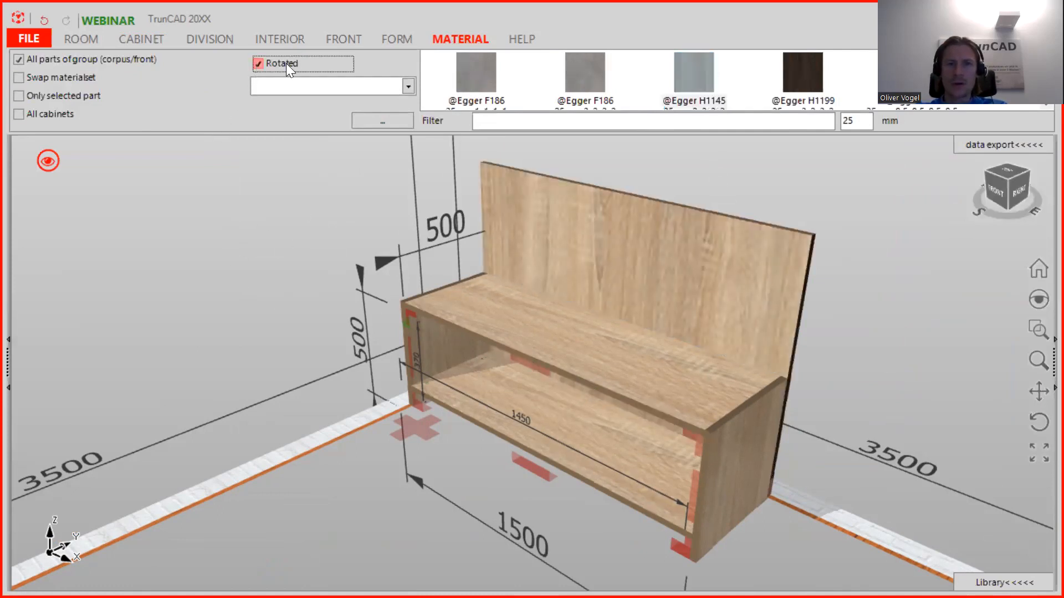
drag(675, 65, 659, 210)
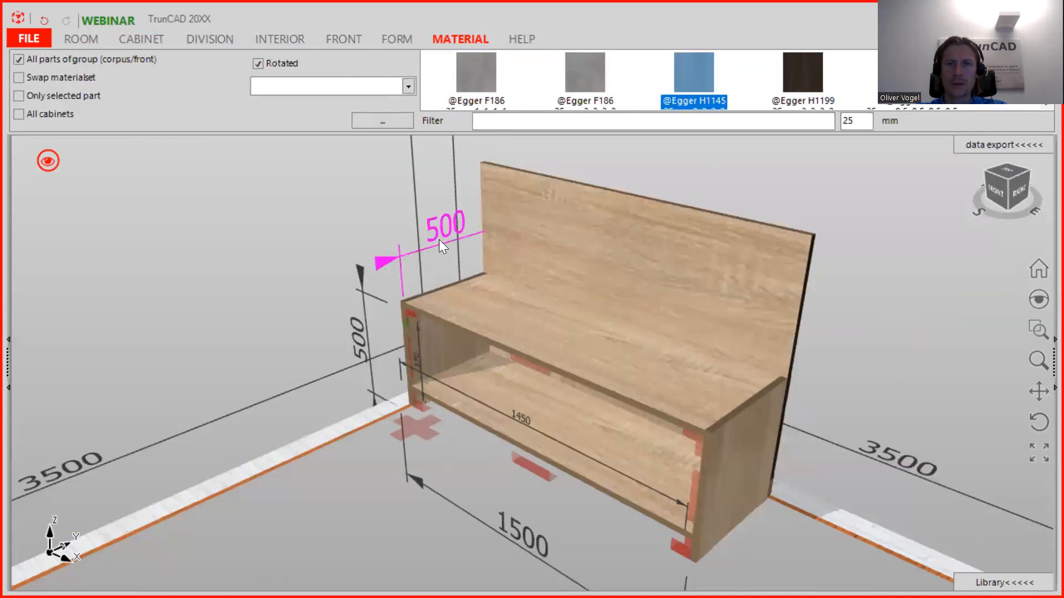
click(256, 64)
drag(680, 70, 683, 212)
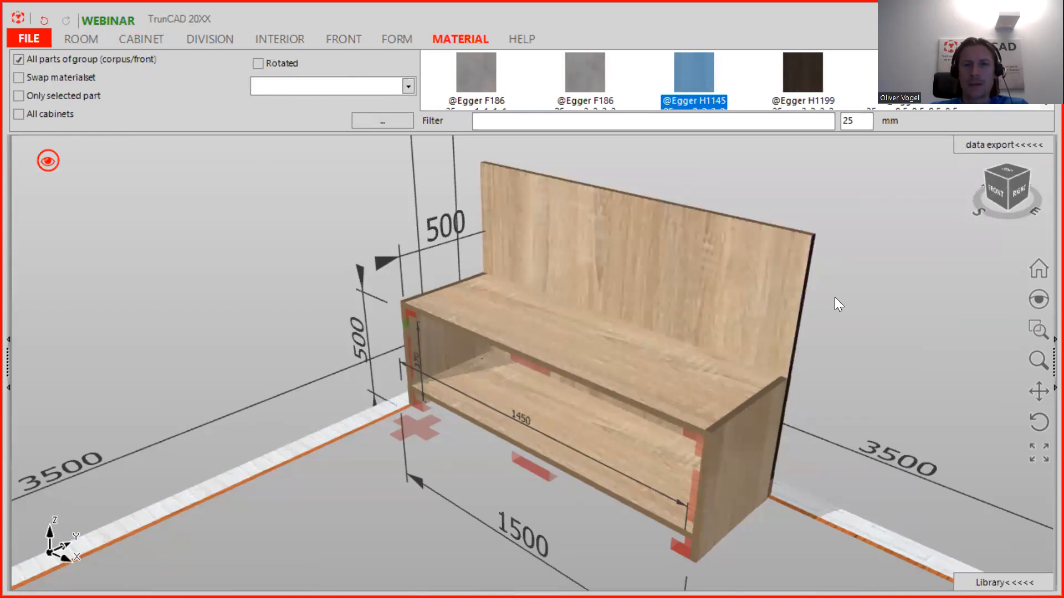
- Add a Trim front to the open compartment of the cabinet
scroll(836, 299, down, 4)
mouse_move(672, 320)
middle_down()
mouse_move(753, 231)
mouse_move(685, 316)
middle_up()
middle_drag(508, 301, 540, 270)
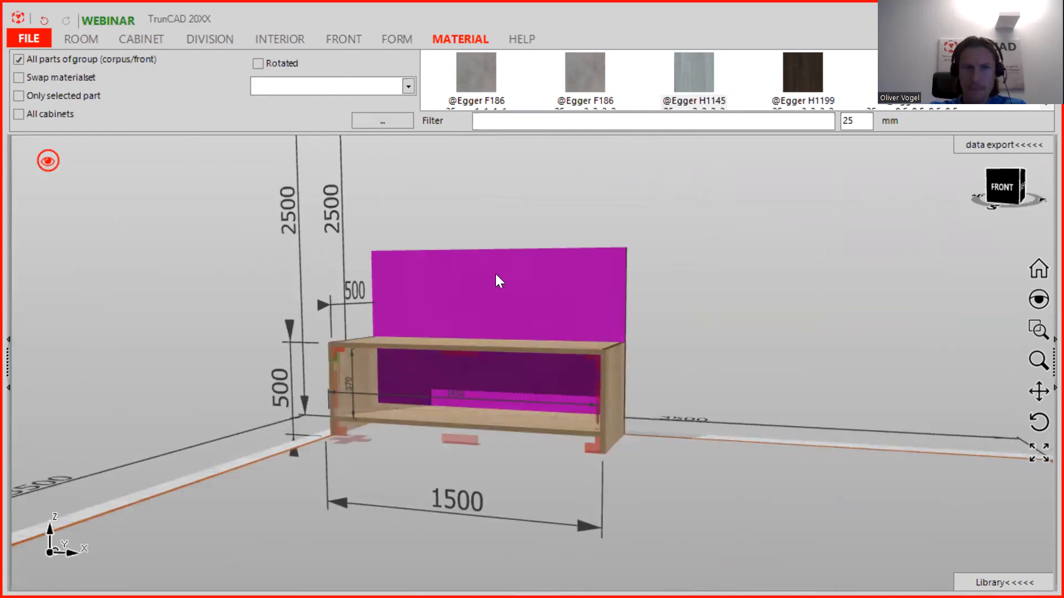
scroll(458, 357, up, 5)
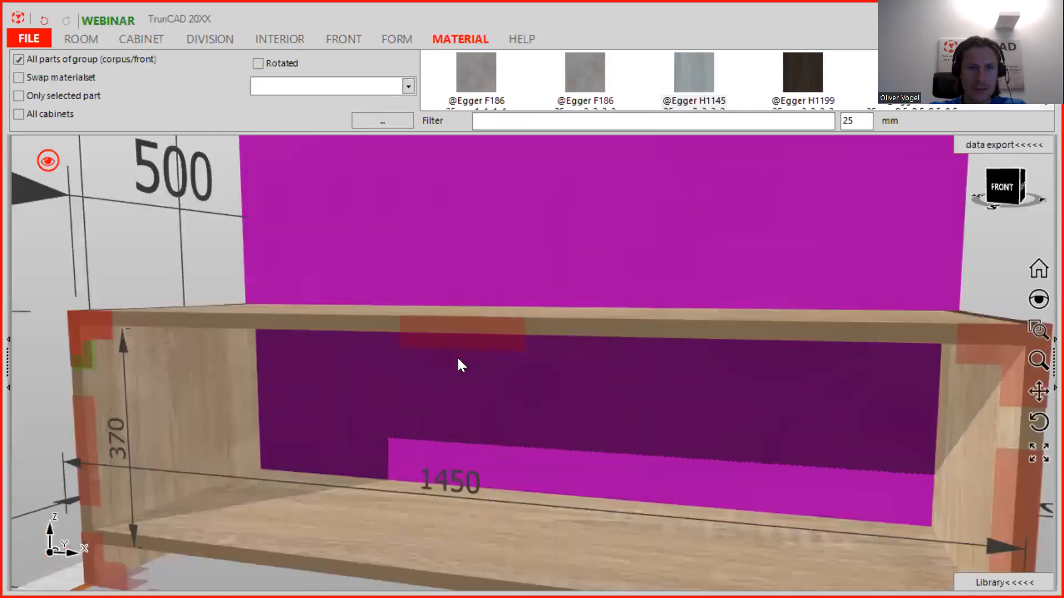
scroll(458, 357, down, 4)
middle_drag(467, 351, 437, 357)
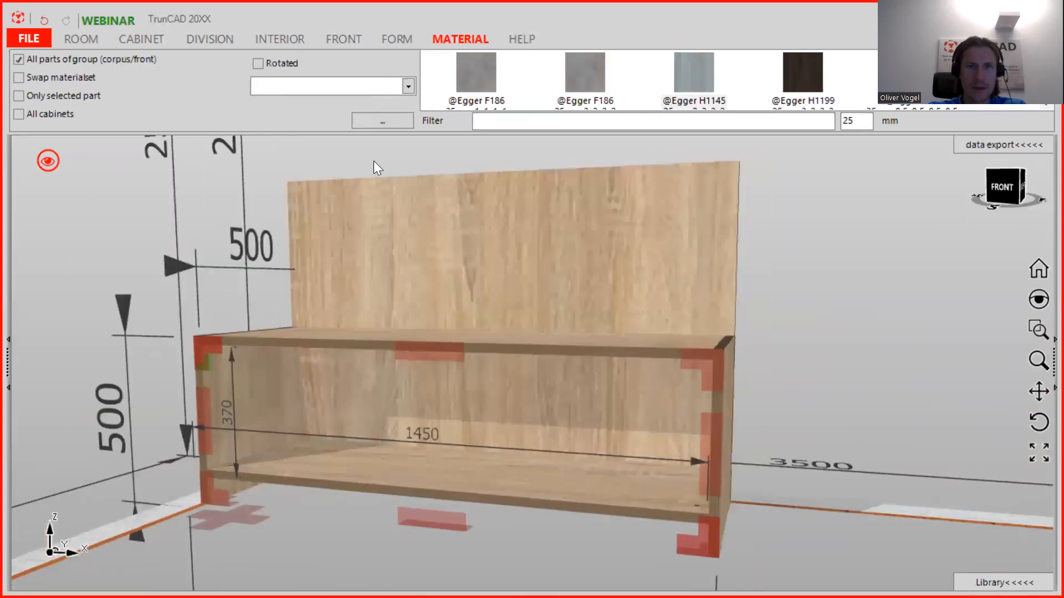
click(345, 39)
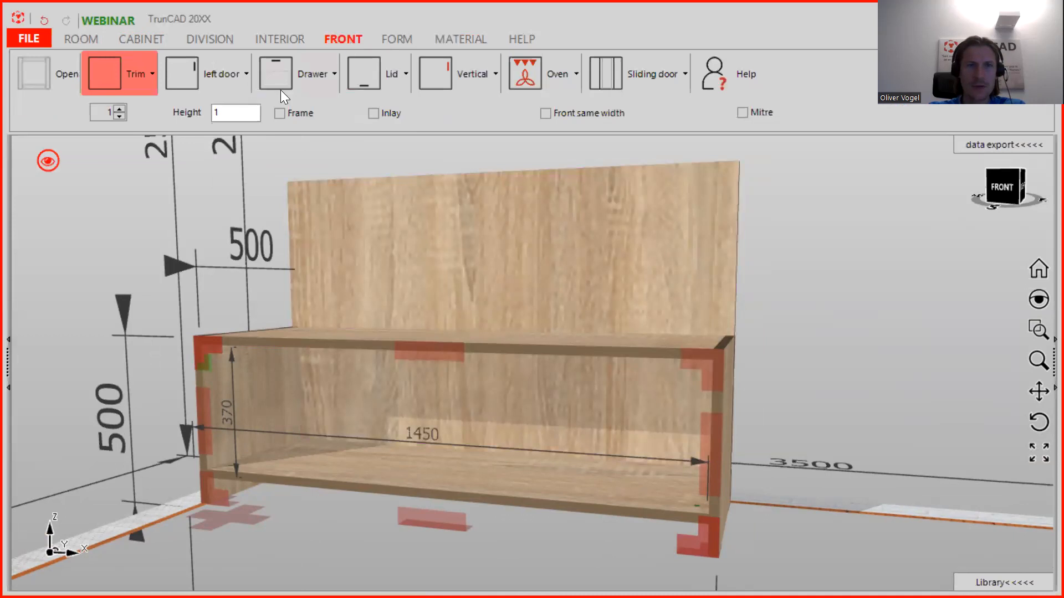
click(106, 70)
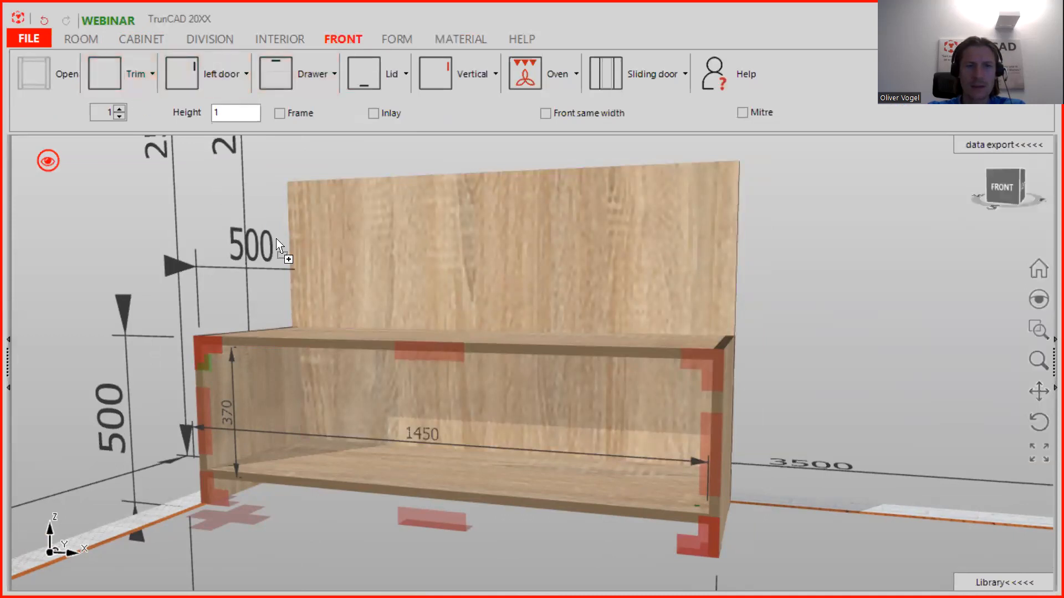
click(429, 393)
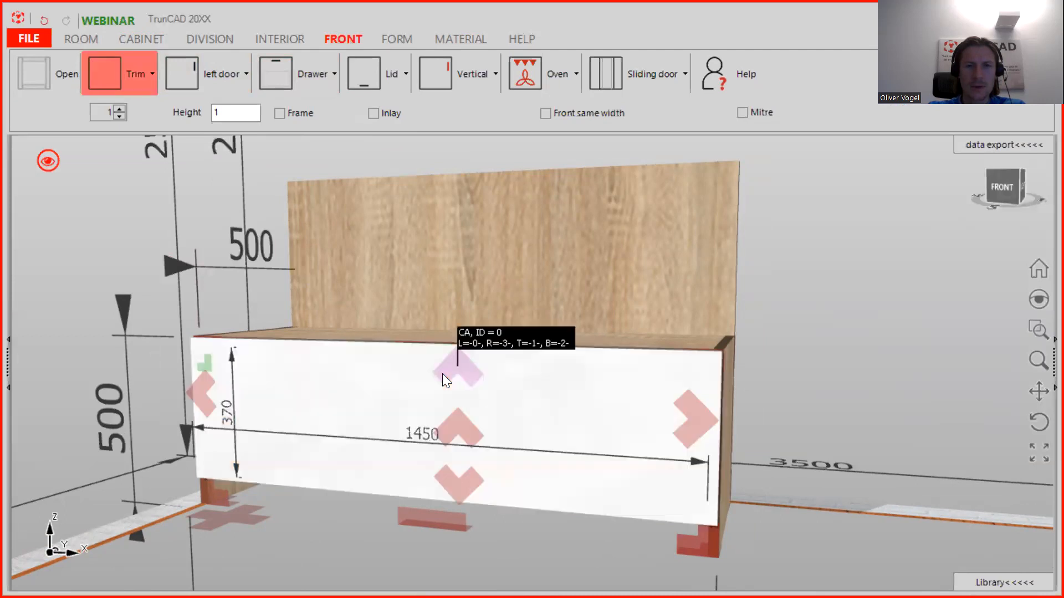
- Set the top panel's overlap to the front to 50 so it projects over the front trim
middle_drag(653, 324, 668, 348)
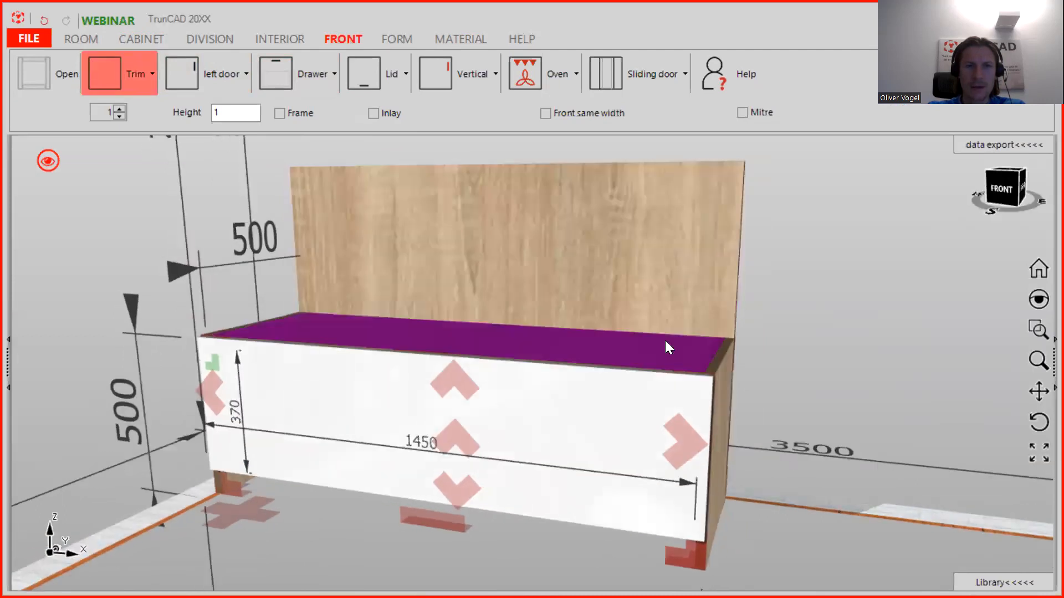
scroll(729, 421, up, 5)
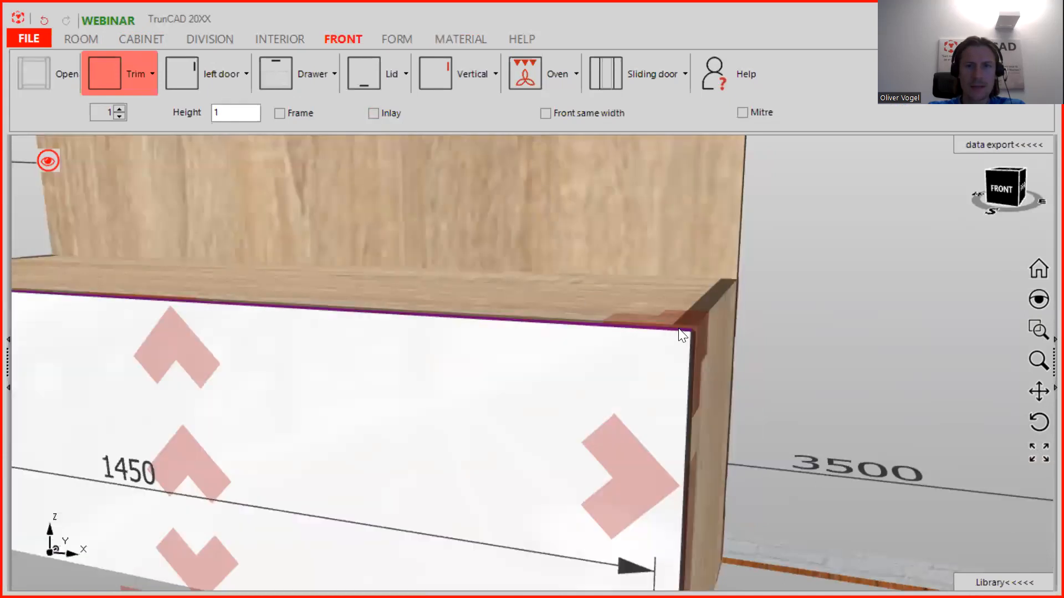
middle_drag(678, 328, 648, 349)
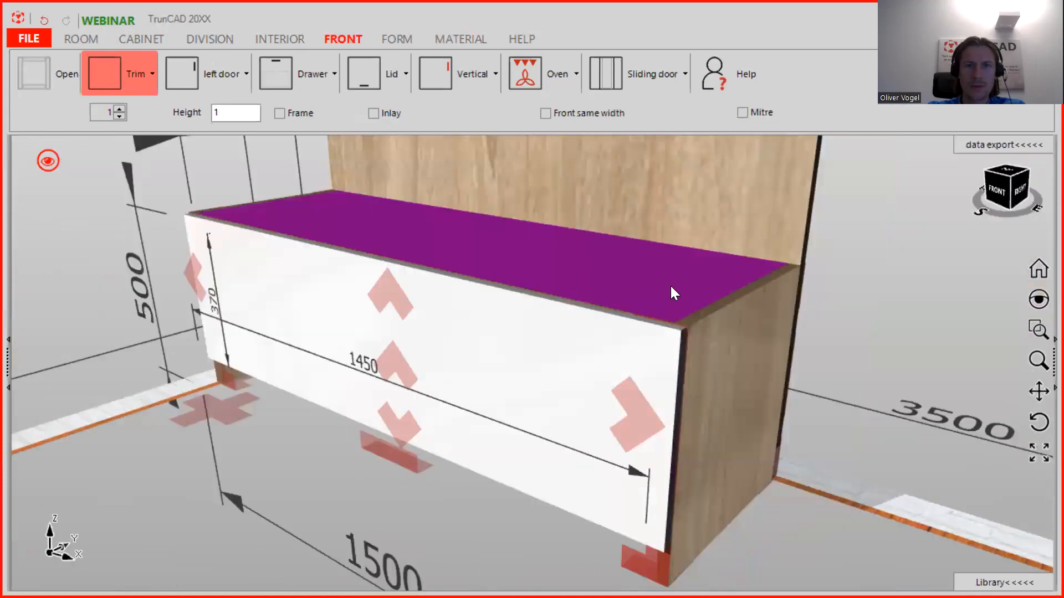
middle_drag(421, 240, 389, 265)
scroll(388, 262, up, 3)
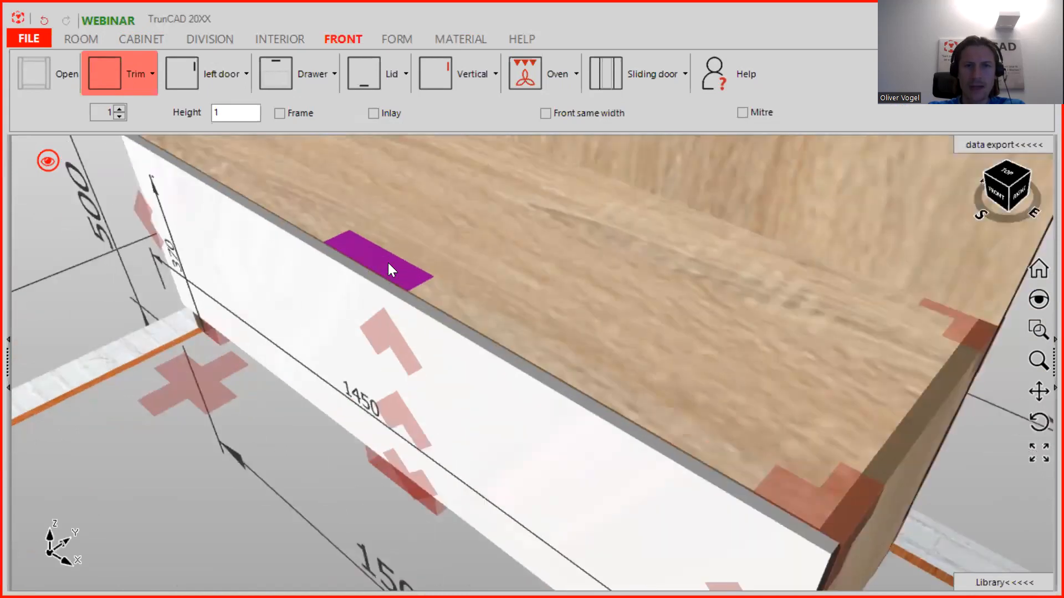
scroll(390, 265, down, 4)
scroll(392, 265, down, 1)
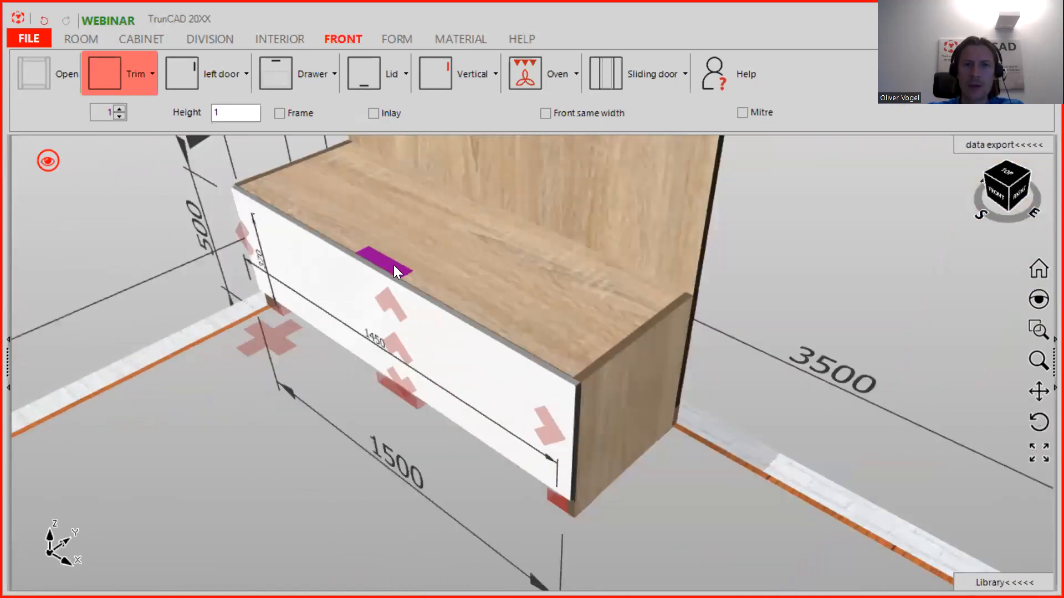
scroll(393, 265, up, 2)
scroll(378, 266, up, 2)
mouse_move(380, 266)
middle_down()
mouse_move(335, 238)
mouse_move(371, 250)
middle_up()
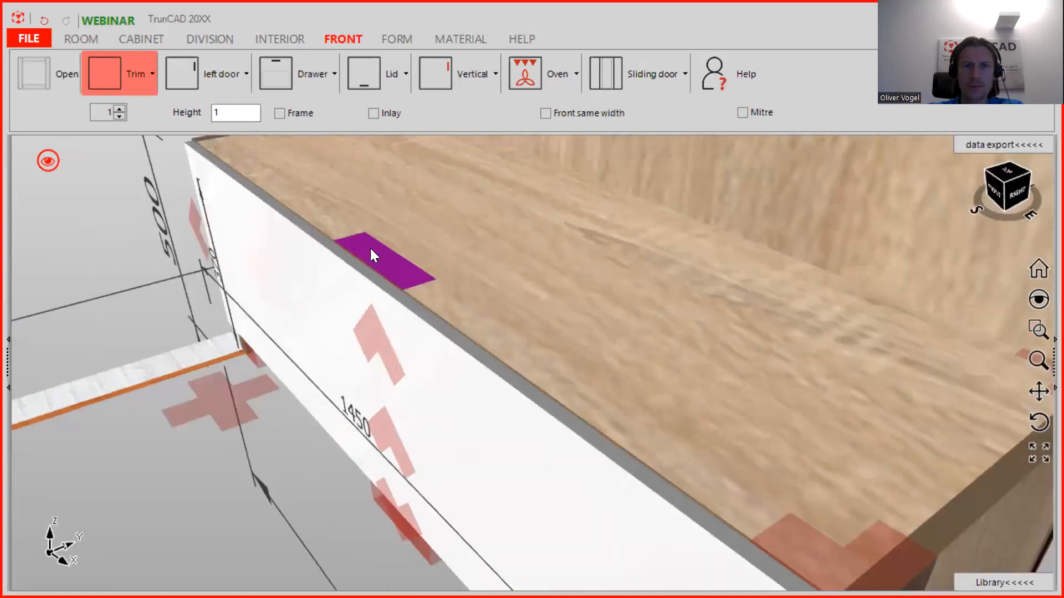
right_click(386, 255)
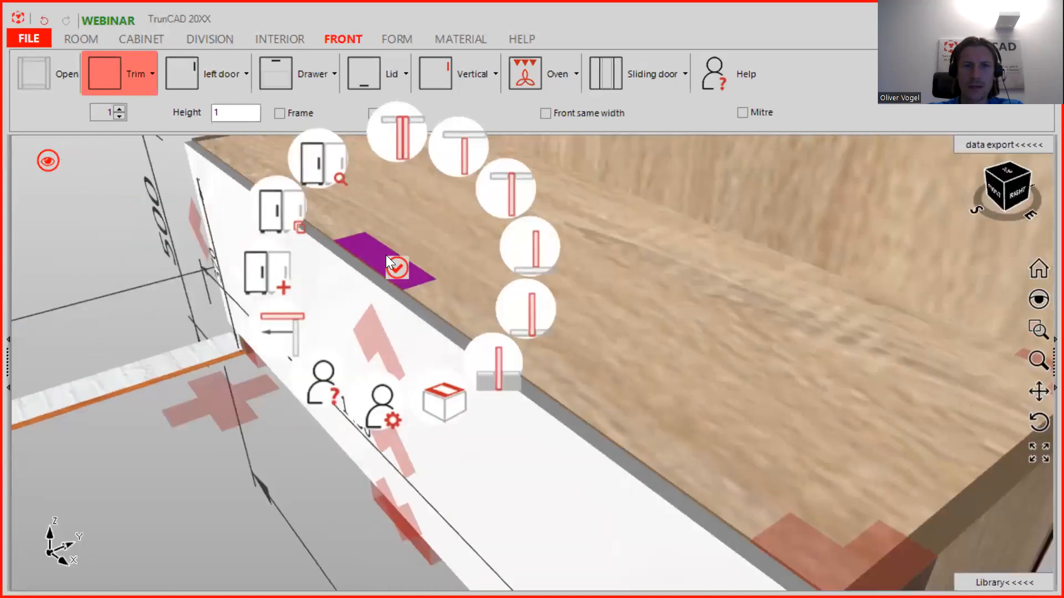
click(285, 339)
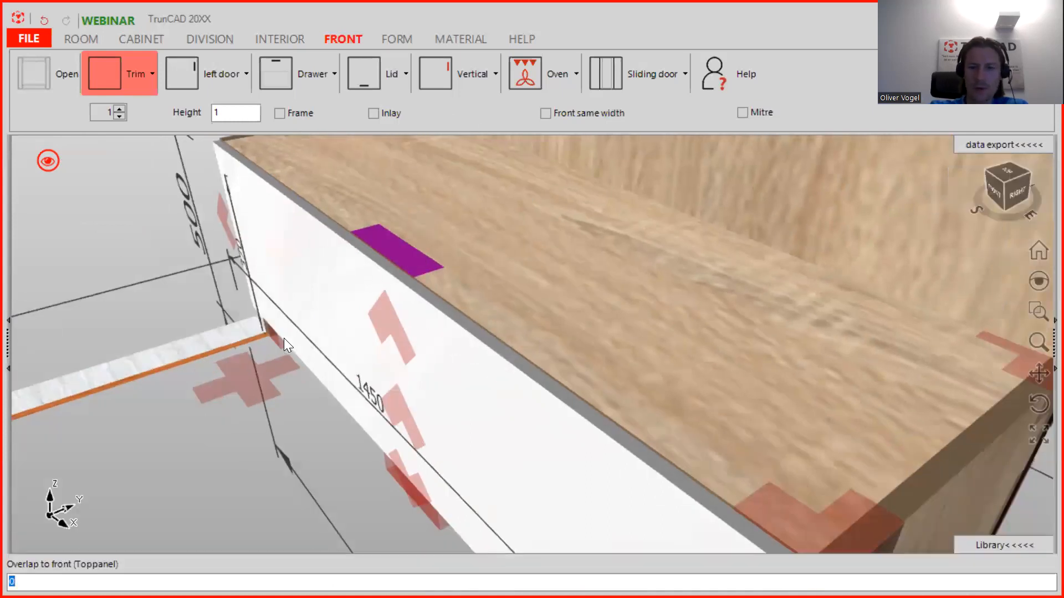
text(50)
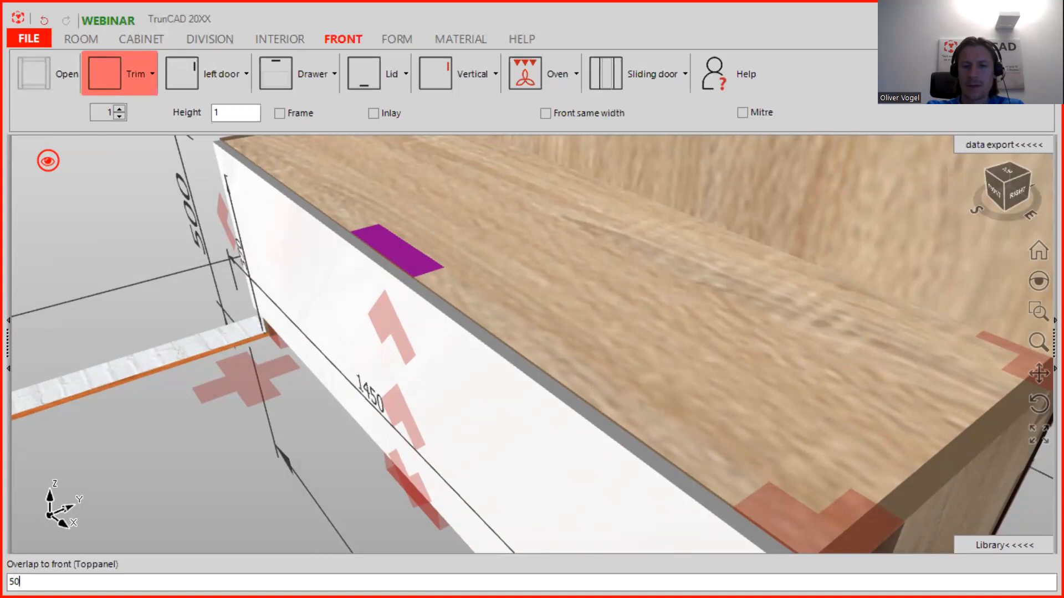
key(Return)
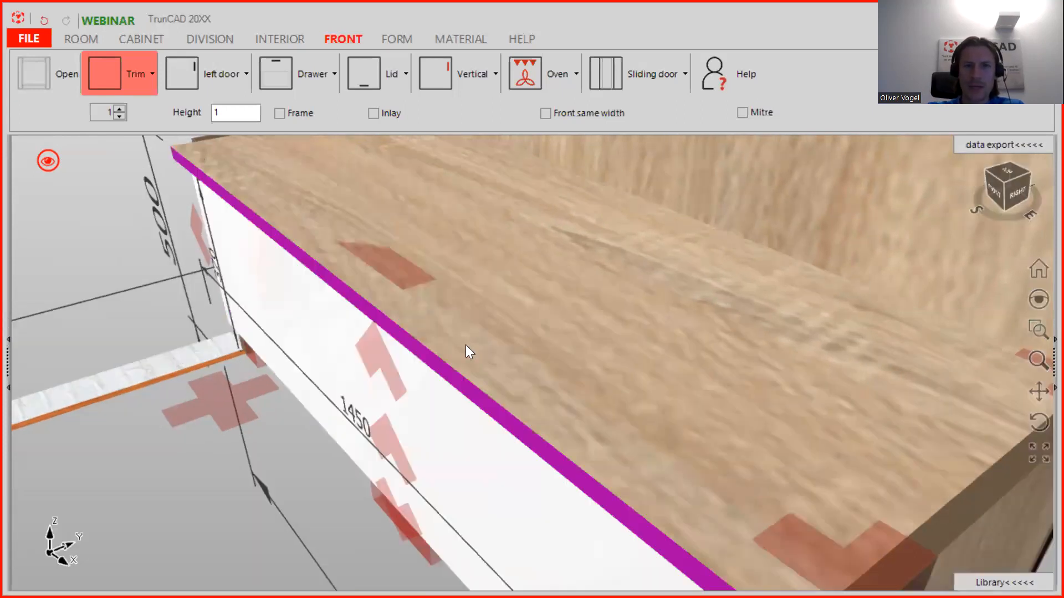
- Examine the front corner where the overhanging top panel meets the trim front and the side panel
scroll(466, 344, down, 4)
middle_drag(582, 346, 556, 277)
scroll(614, 400, up, 2)
mouse_move(604, 398)
middle_down()
mouse_move(639, 339)
mouse_move(604, 391)
middle_up()
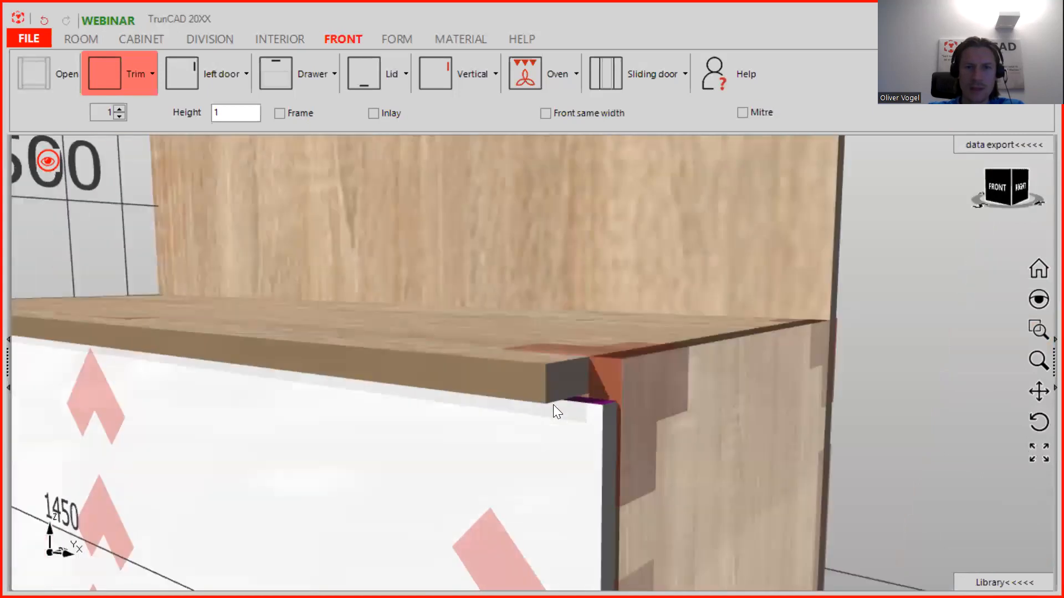
scroll(537, 404, down, 4)
middle_drag(568, 446, 563, 353)
scroll(598, 222, down, 2)
middle_drag(600, 235, 582, 268)
middle_drag(496, 334, 502, 344)
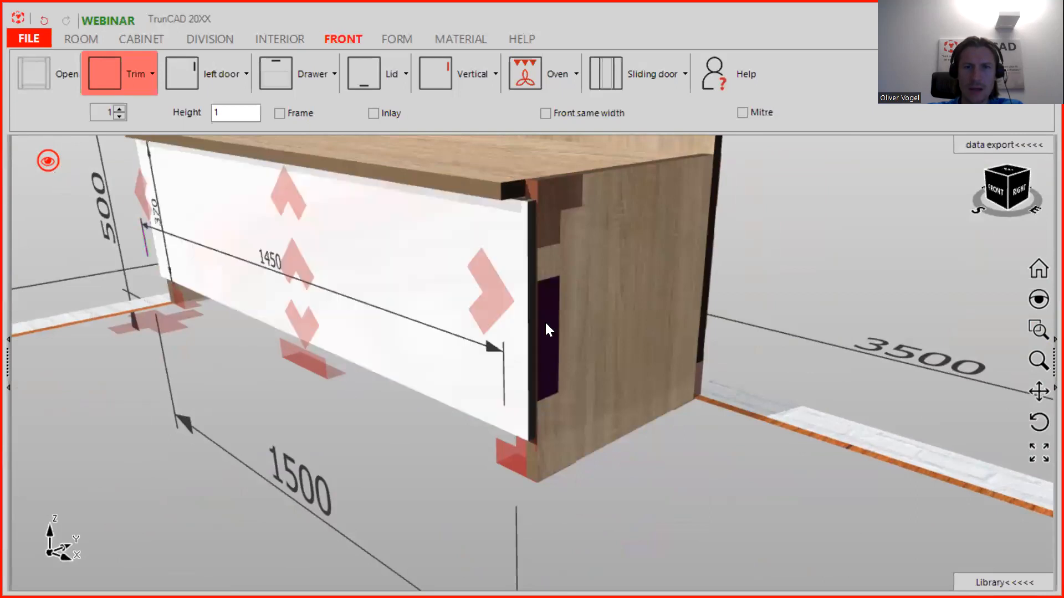
middle_drag(545, 328, 589, 260)
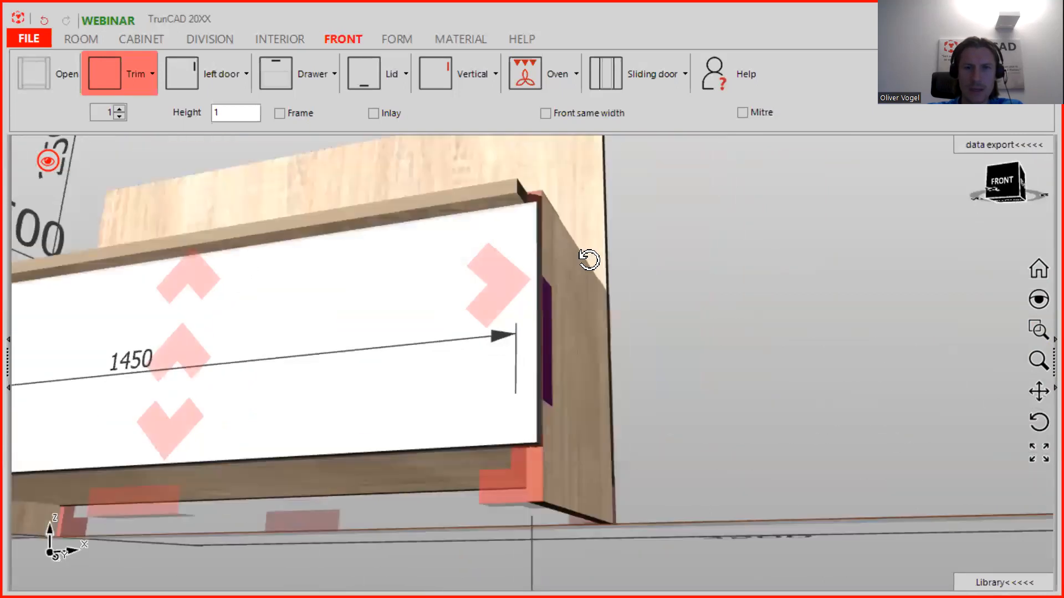
- Set the right side panel's overlap to the front to 50 so it covers the trim front's edge
right_click(547, 305)
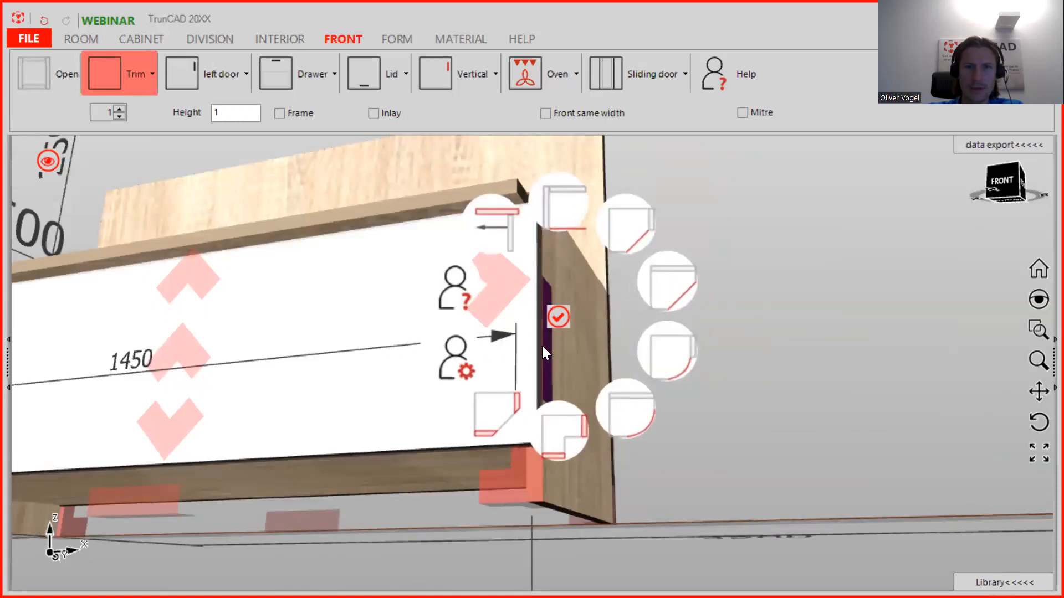
click(499, 219)
text(50)
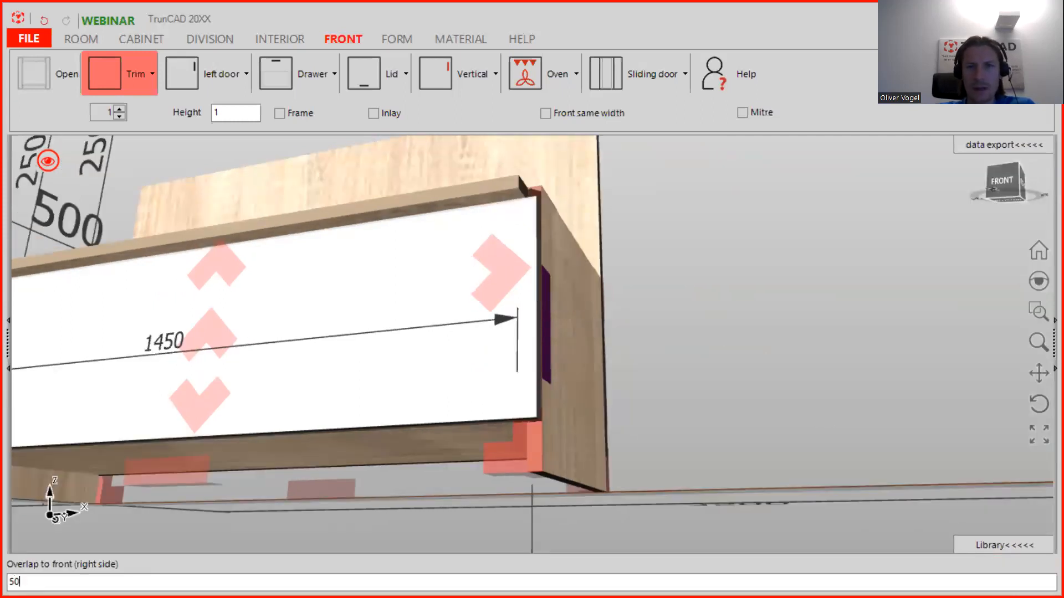
key(Return)
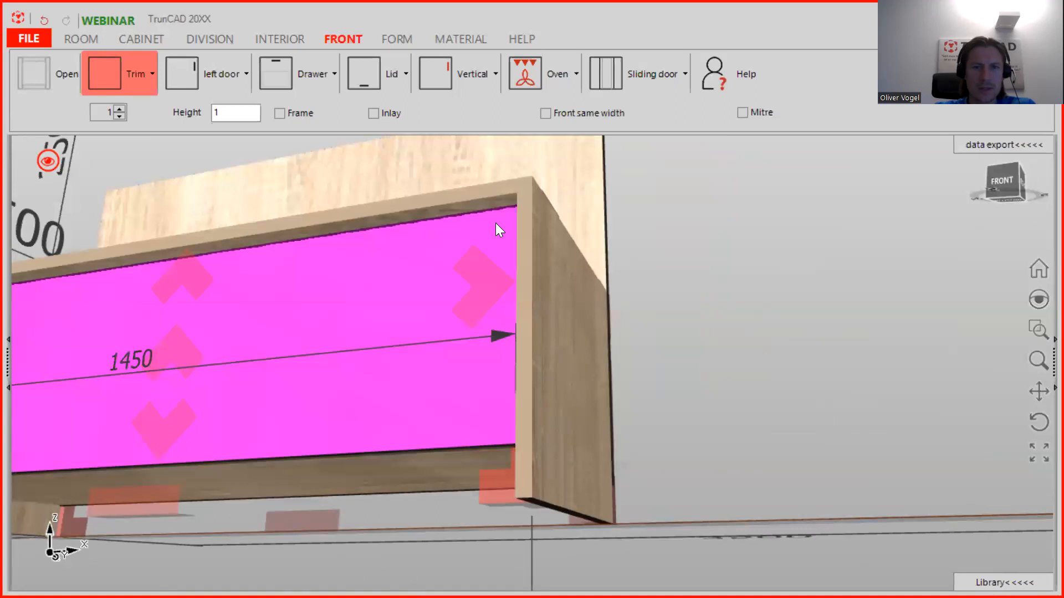
- Set the left side panel's overlap to the front to 50 as well
middle_drag(490, 262, 541, 292)
scroll(301, 298, up, 5)
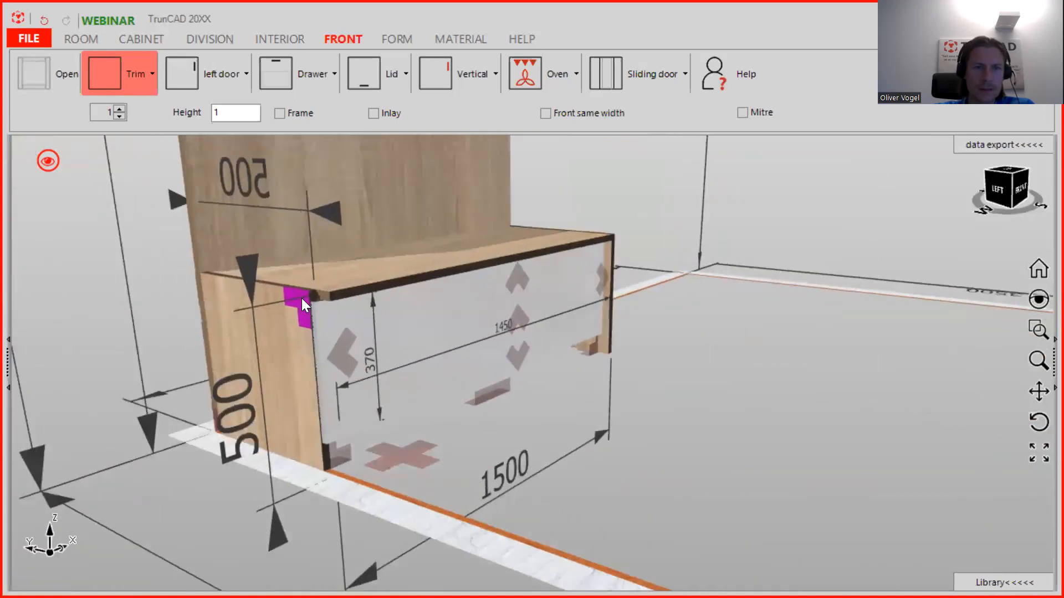
scroll(303, 287, up, 3)
middle_drag(308, 289, 314, 356)
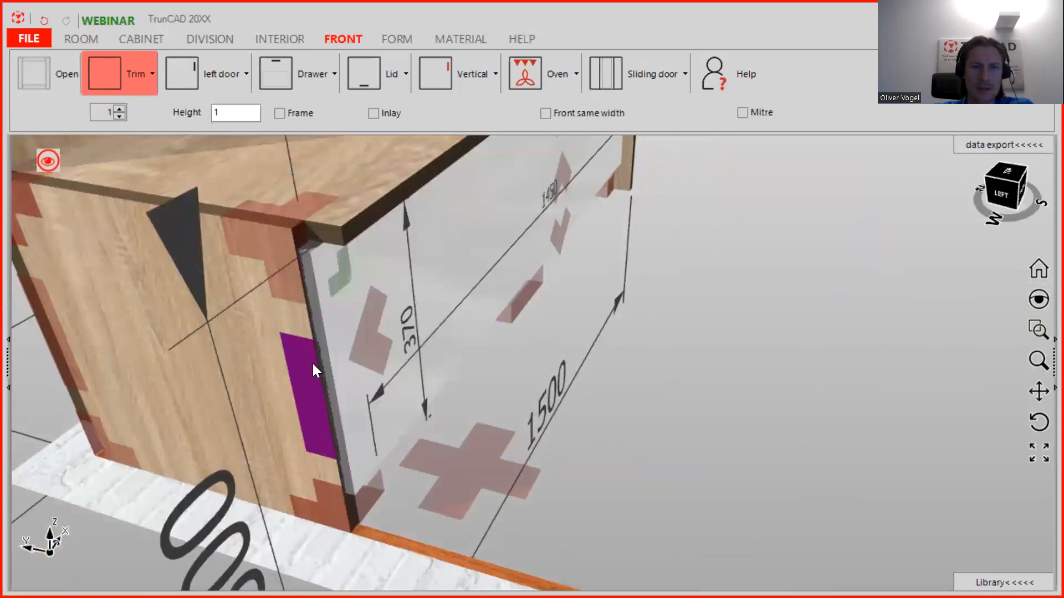
right_click(300, 350)
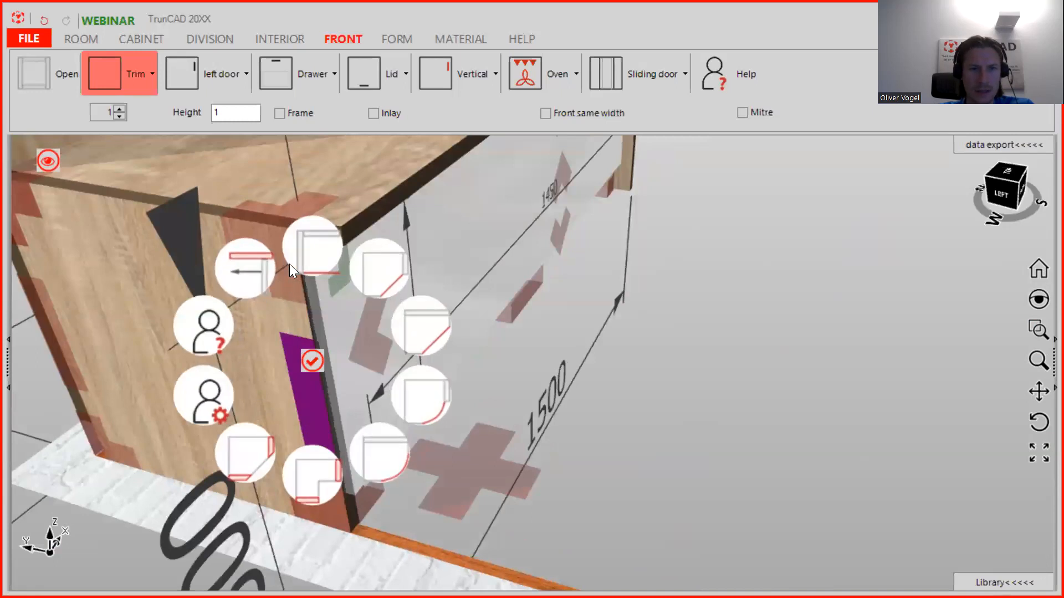
click(253, 259)
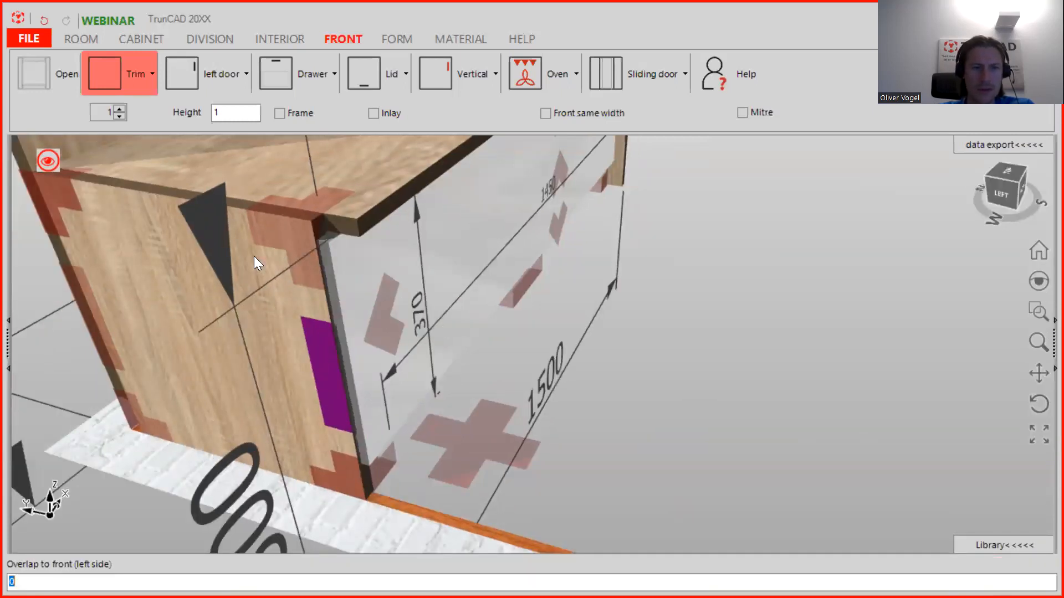
text(50)
key(Return)
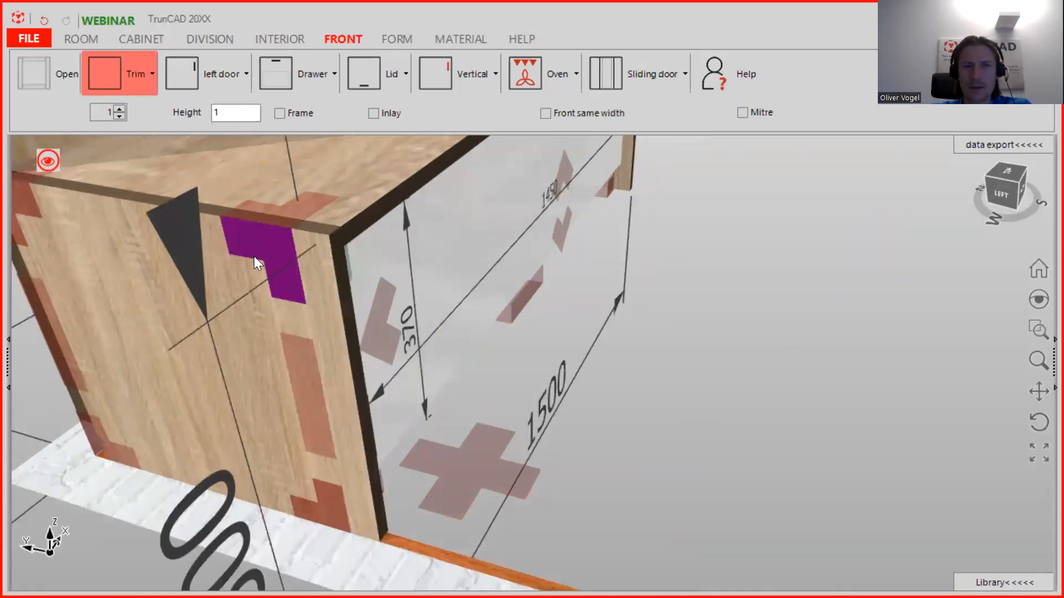
mouse_move(499, 309)
middle_down()
mouse_move(468, 313)
mouse_move(305, 237)
mouse_move(340, 240)
mouse_move(388, 324)
middle_up()
scroll(341, 240, down, 3)
middle_drag(518, 314, 529, 261)
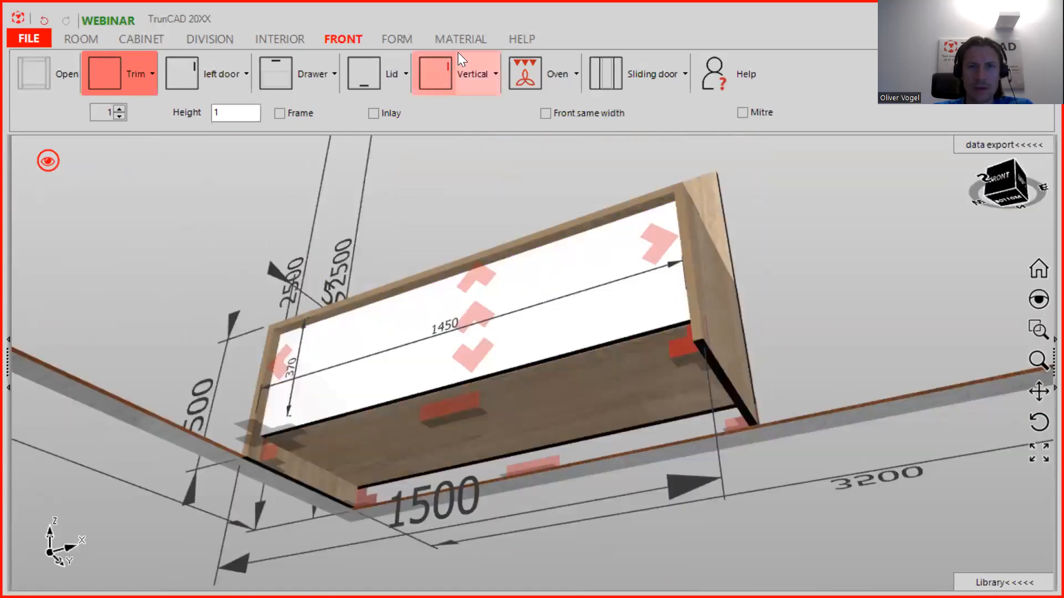
click(462, 44)
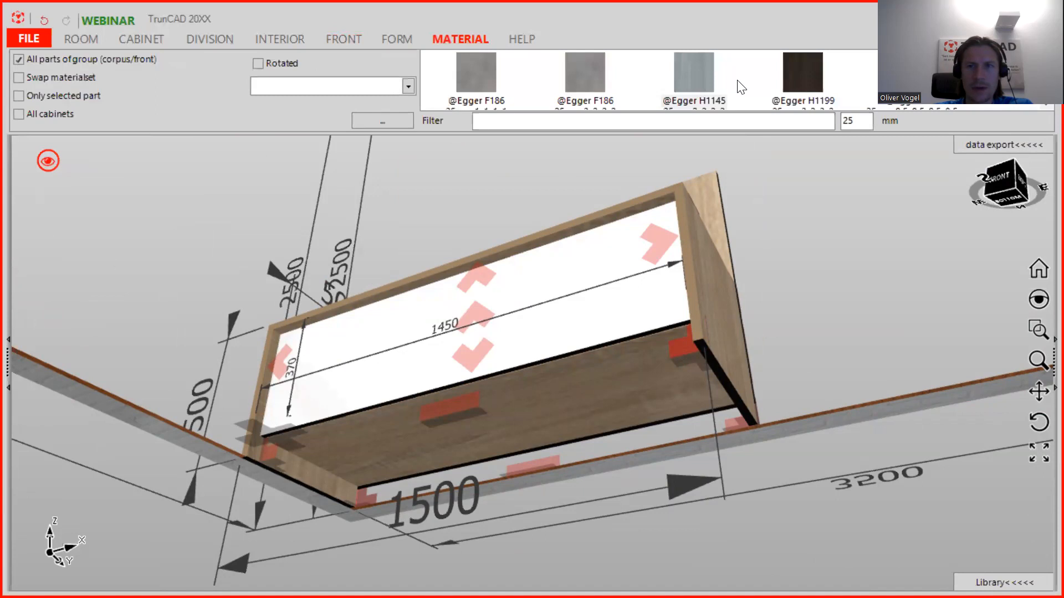
drag(701, 72, 641, 253)
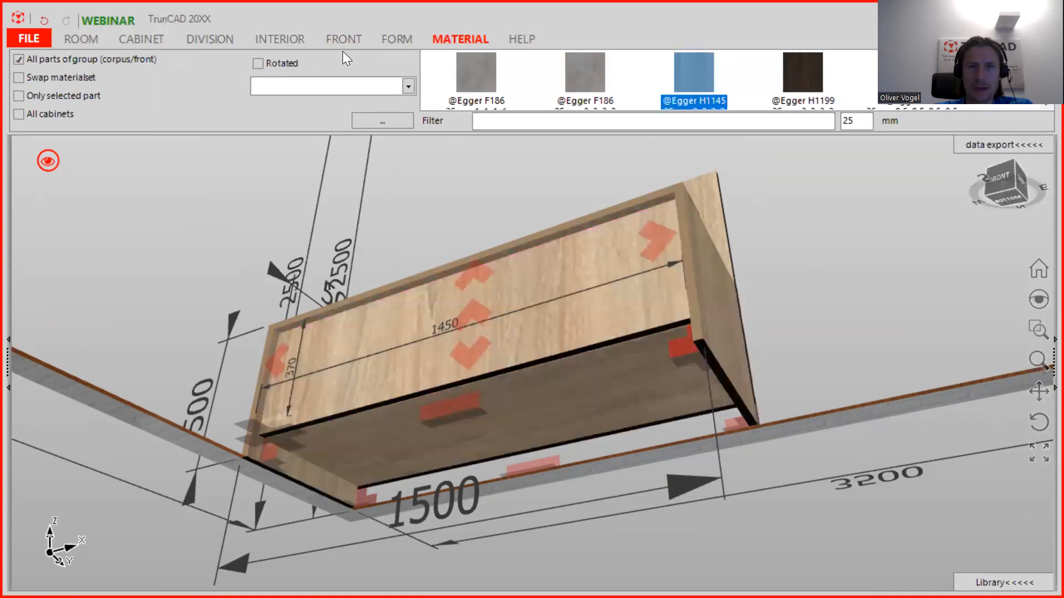
click(259, 63)
drag(699, 72, 604, 236)
middle_drag(809, 253, 787, 338)
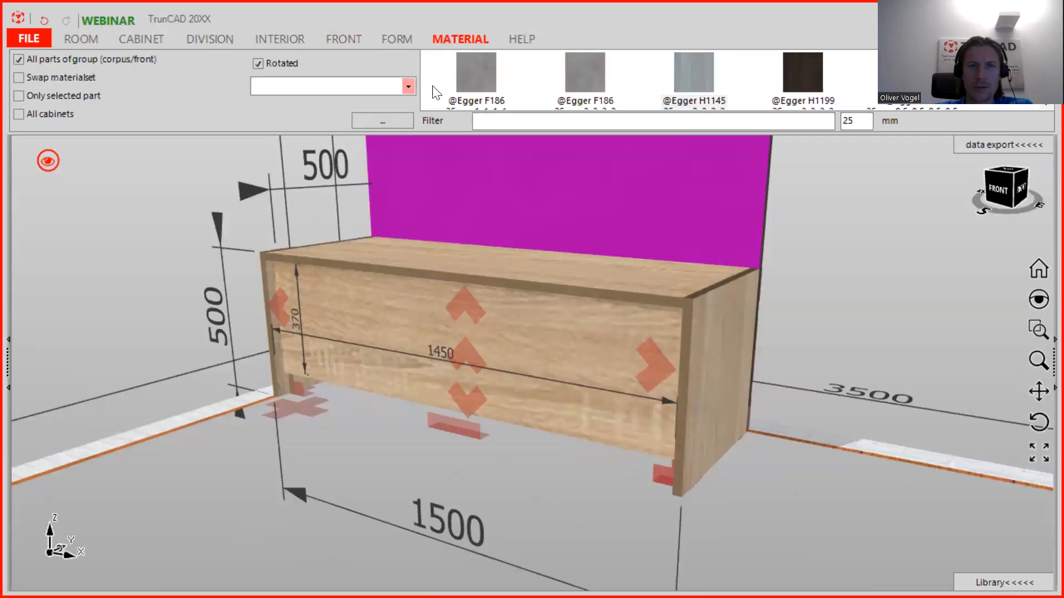
drag(705, 79, 695, 188)
middle_drag(875, 238, 844, 281)
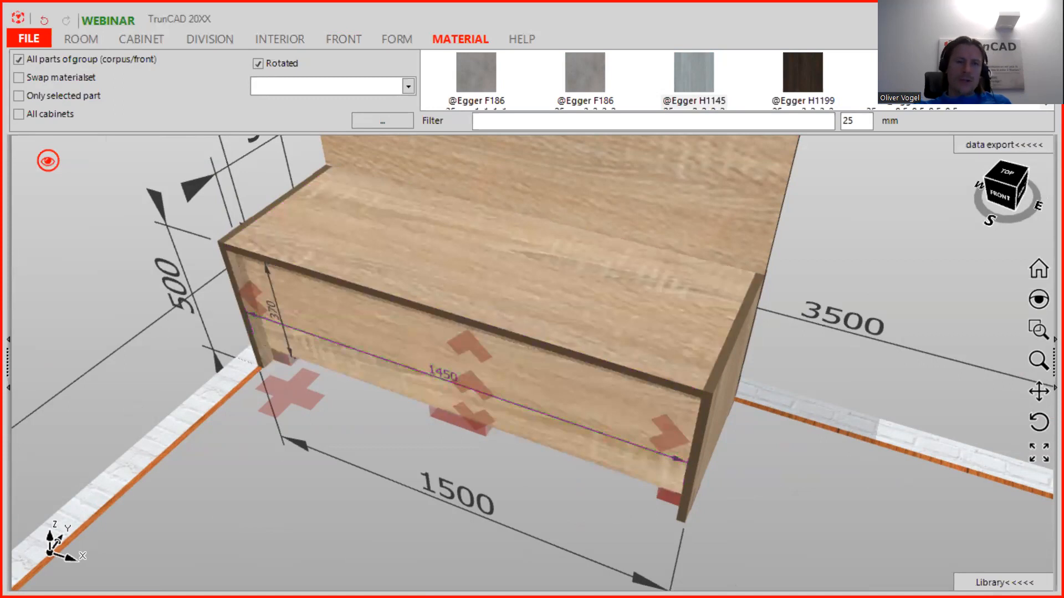
- Open the area settings of the cabinet's inner compartment
ctrl+middle_drag(388, 274, 293, 324)
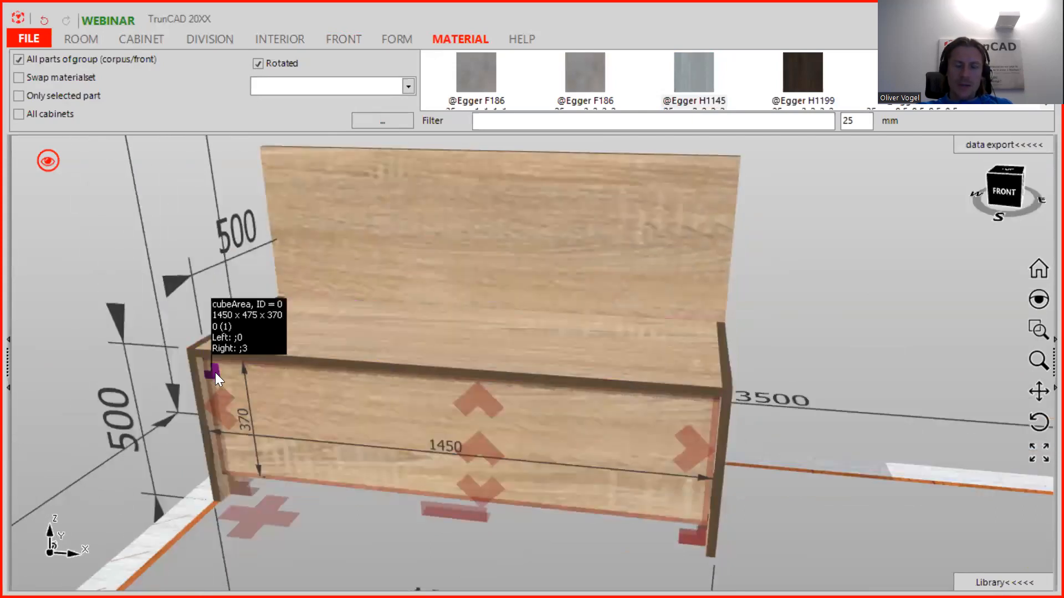
scroll(215, 372, up, 3)
scroll(215, 372, down, 2)
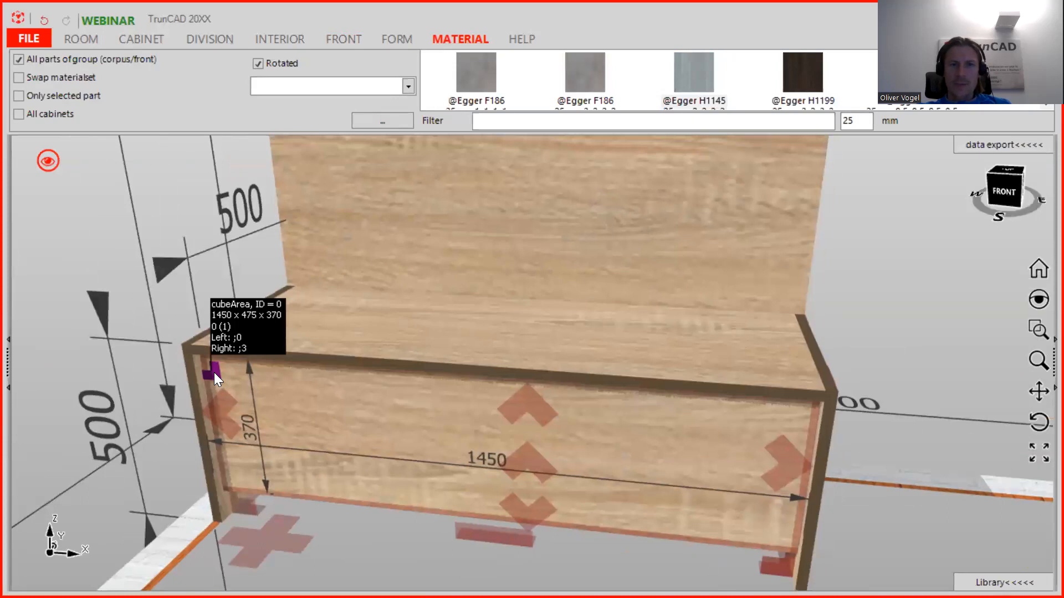
right_click(214, 372)
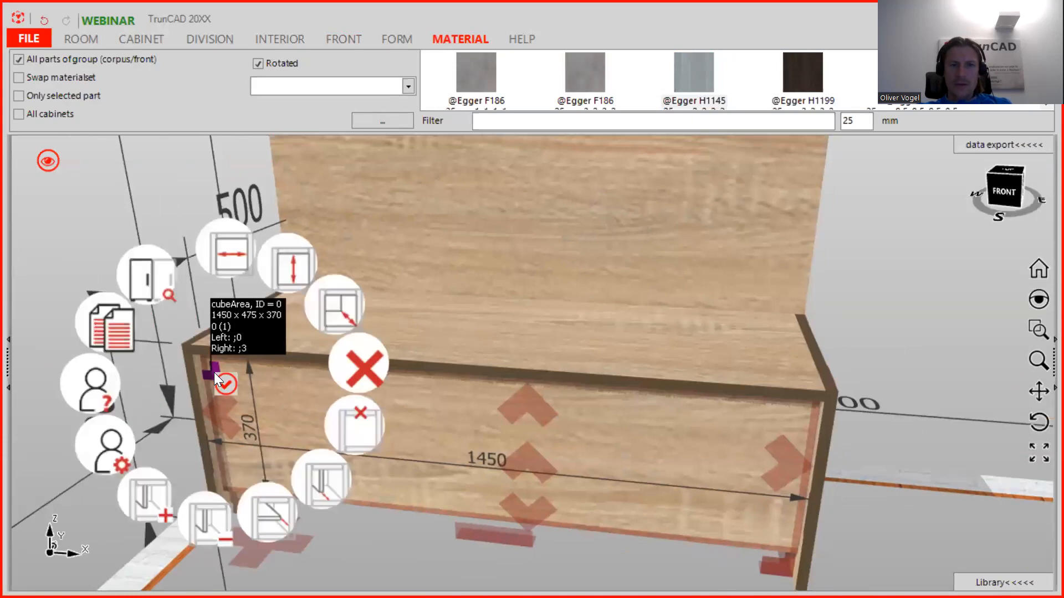
click(119, 449)
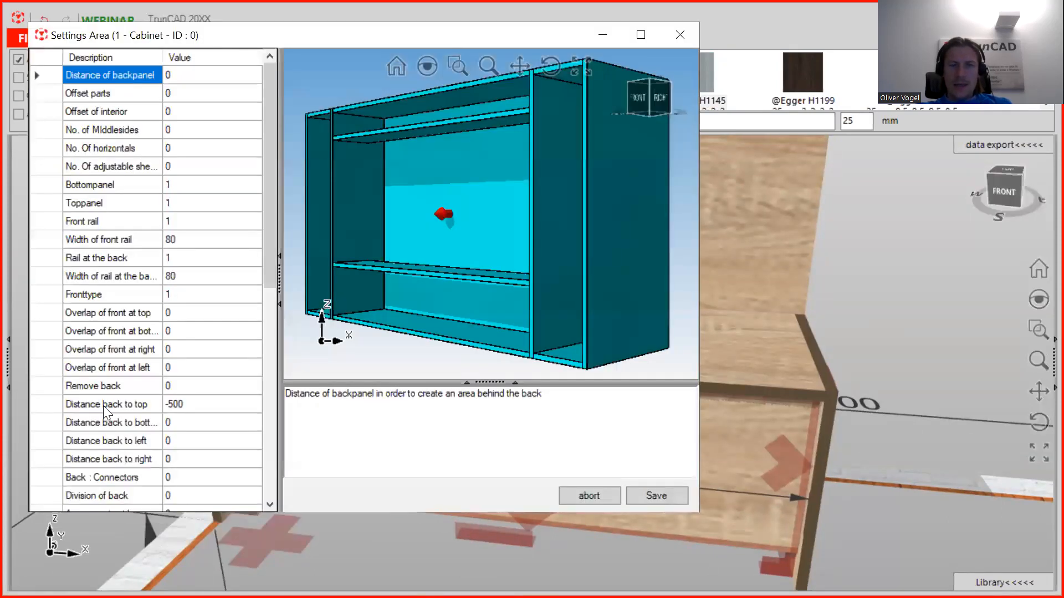
- Set the compartment's Toppanel value to 2 for a rail construction instead of a full top panel
click(202, 87)
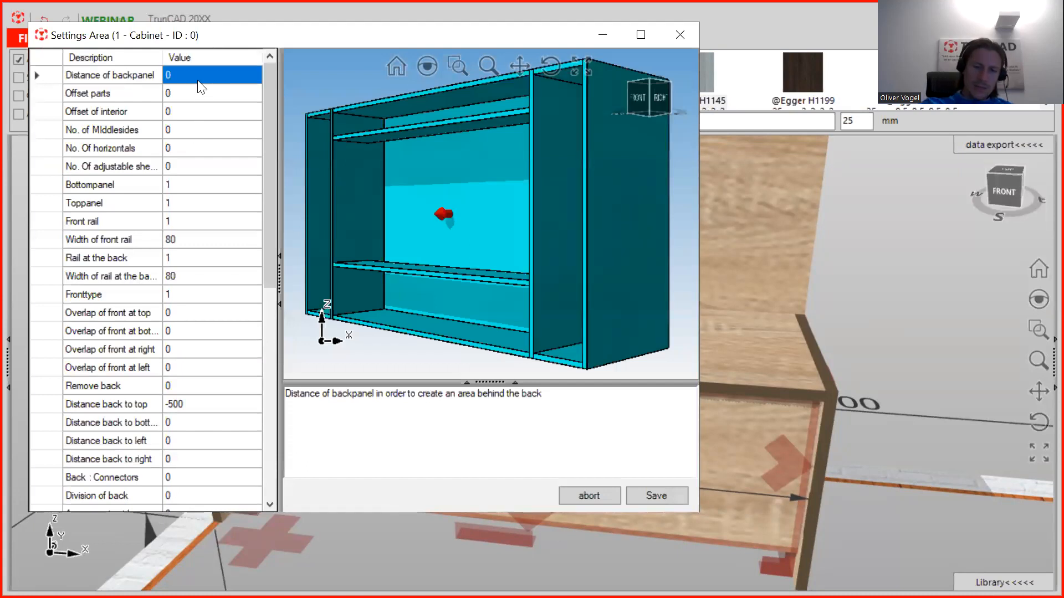
key(Down)
key(Down)
key(Down)
key(Down)
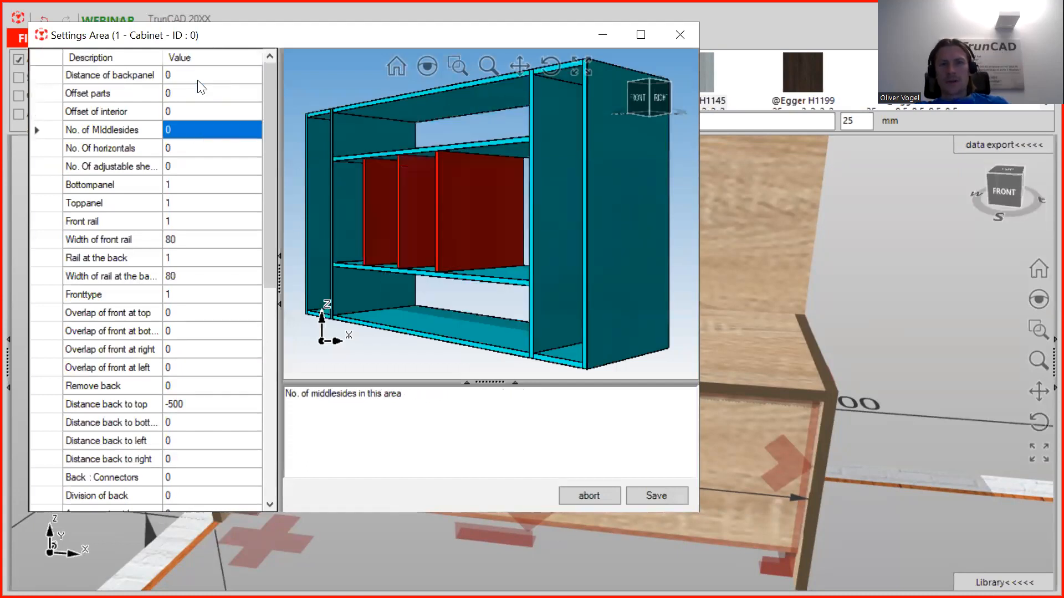
key(Down)
key(Down)
key(Down)
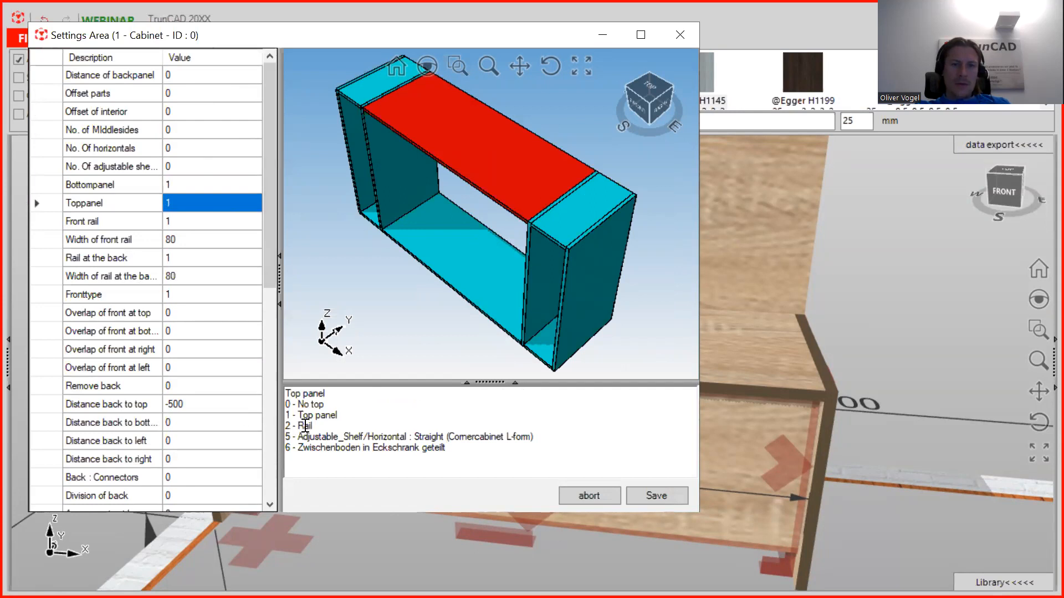
drag(324, 426, 285, 426)
text(22)
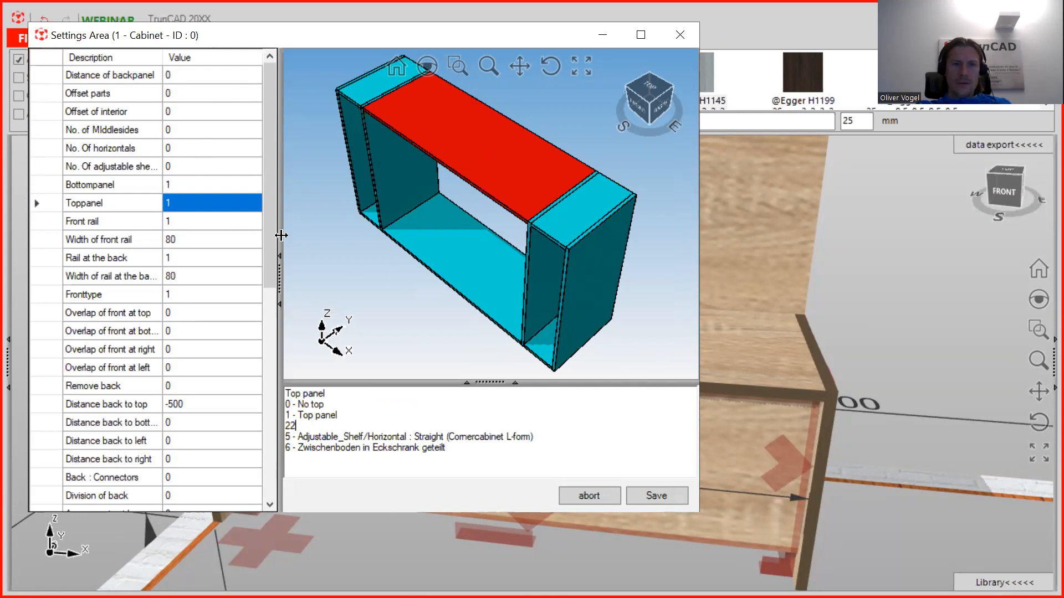
click(186, 197)
text(2)
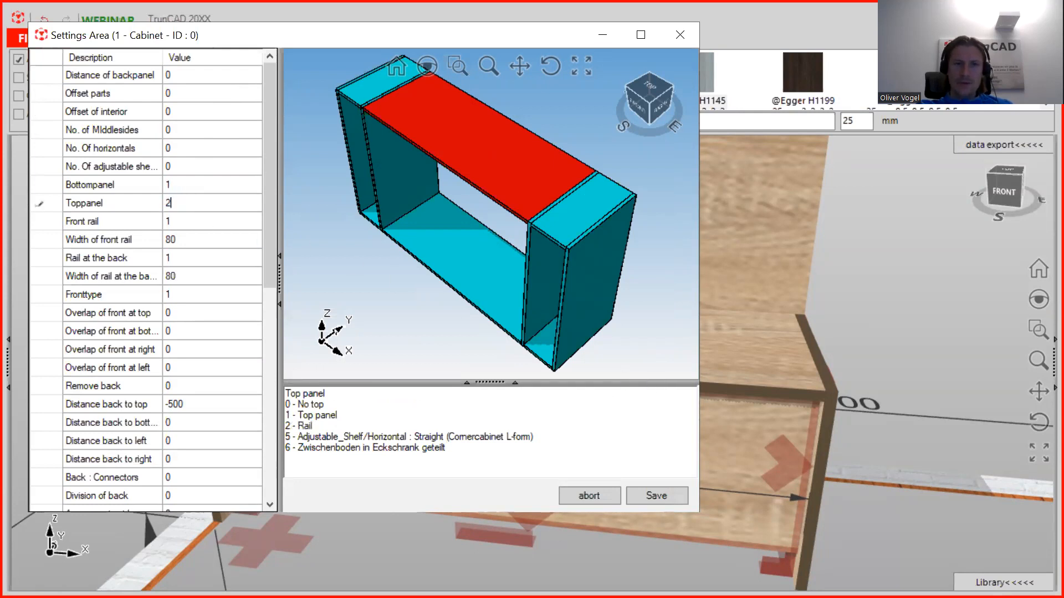
- Set the Front rail value to 3 for a lid and save the area settings
click(179, 222)
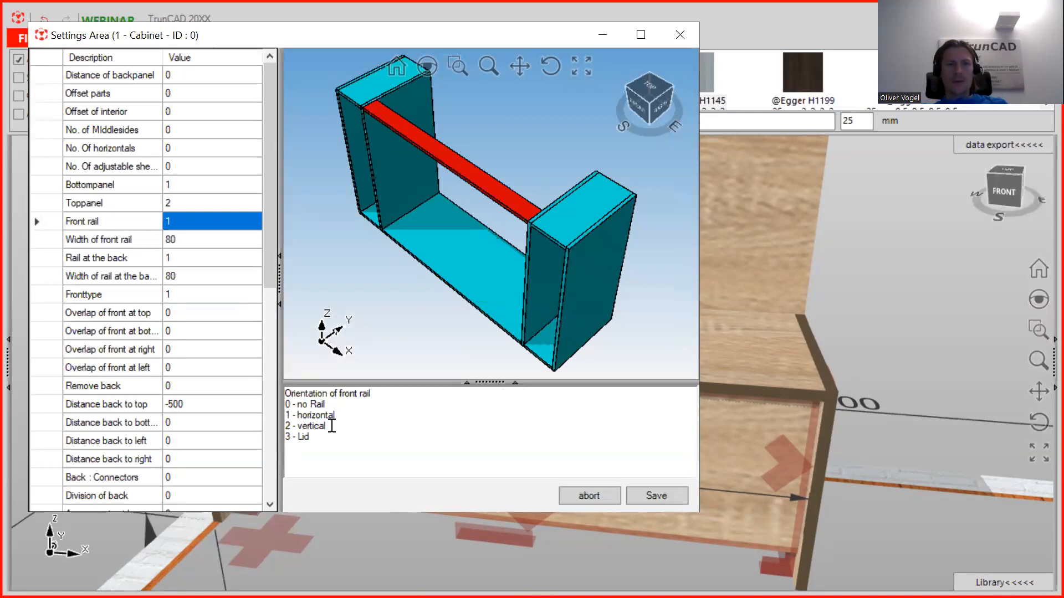
text(3)
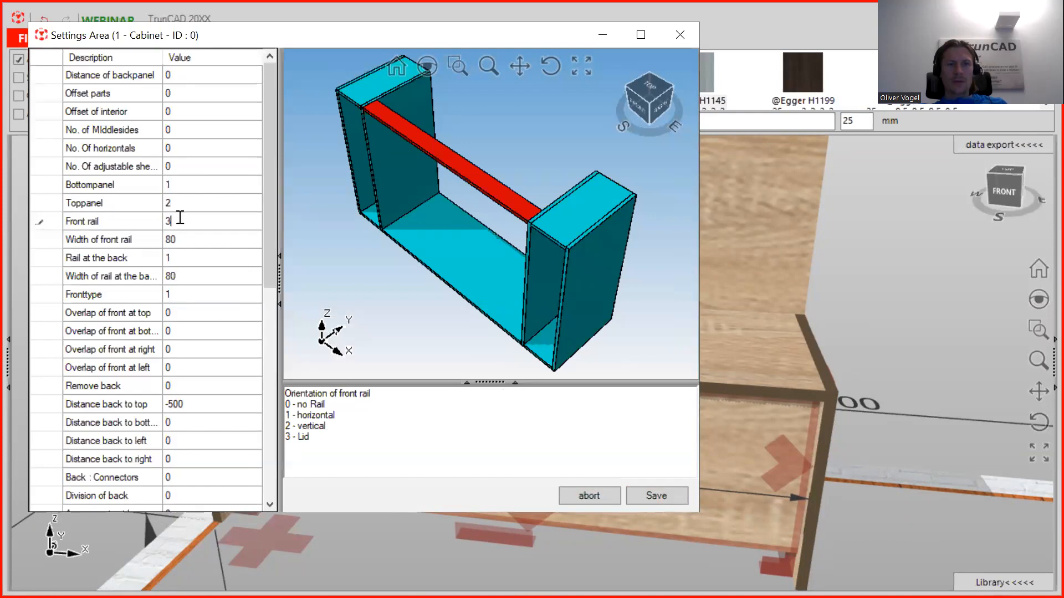
click(657, 496)
middle_drag(663, 431, 671, 301)
scroll(806, 293, up, 3)
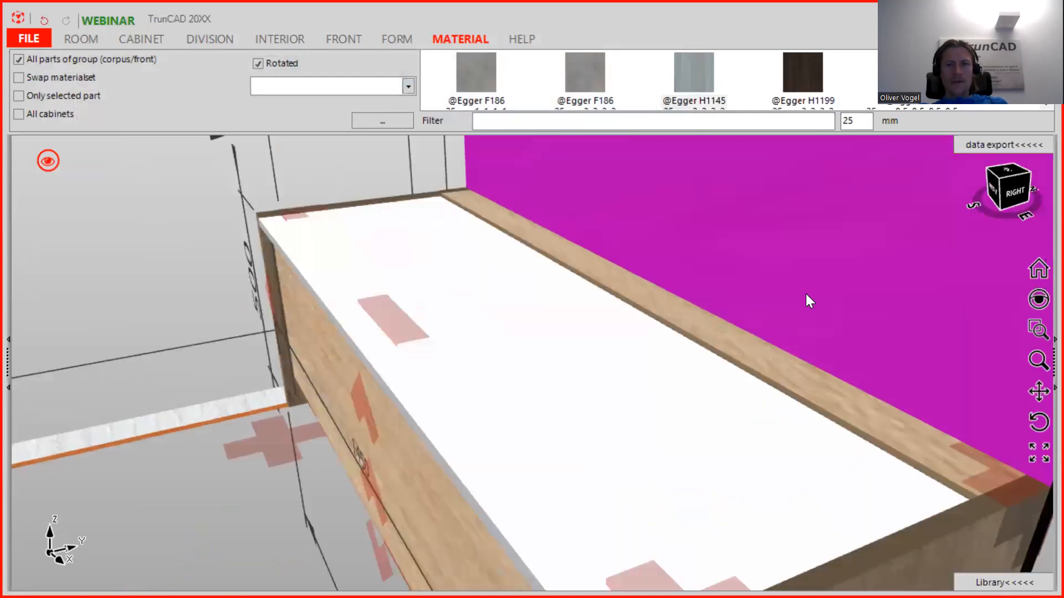
scroll(805, 293, down, 2)
middle_drag(759, 359, 730, 356)
drag(701, 70, 607, 353)
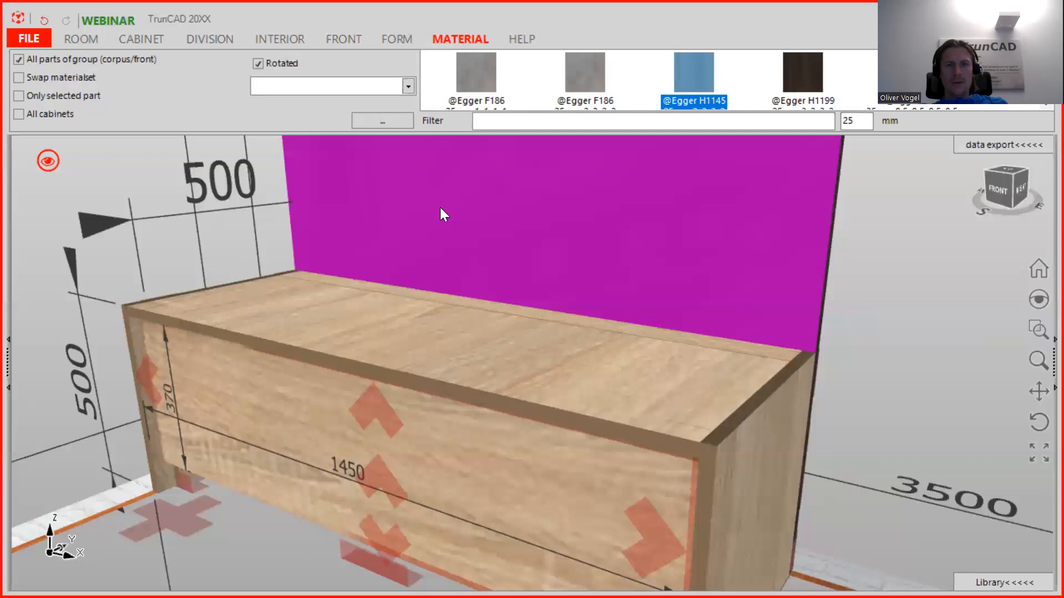
click(148, 58)
click(258, 62)
drag(680, 77, 760, 351)
- Display the cabinet with its fronts opened and view the raised lid from the side
middle_drag(759, 351, 695, 374)
scroll(756, 310, down, 3)
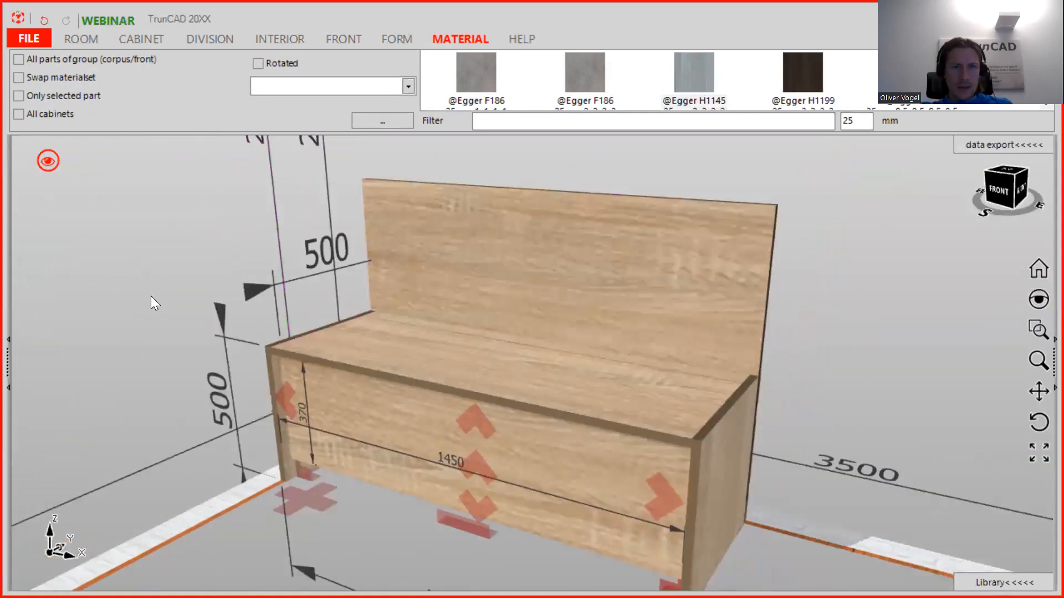
click(49, 162)
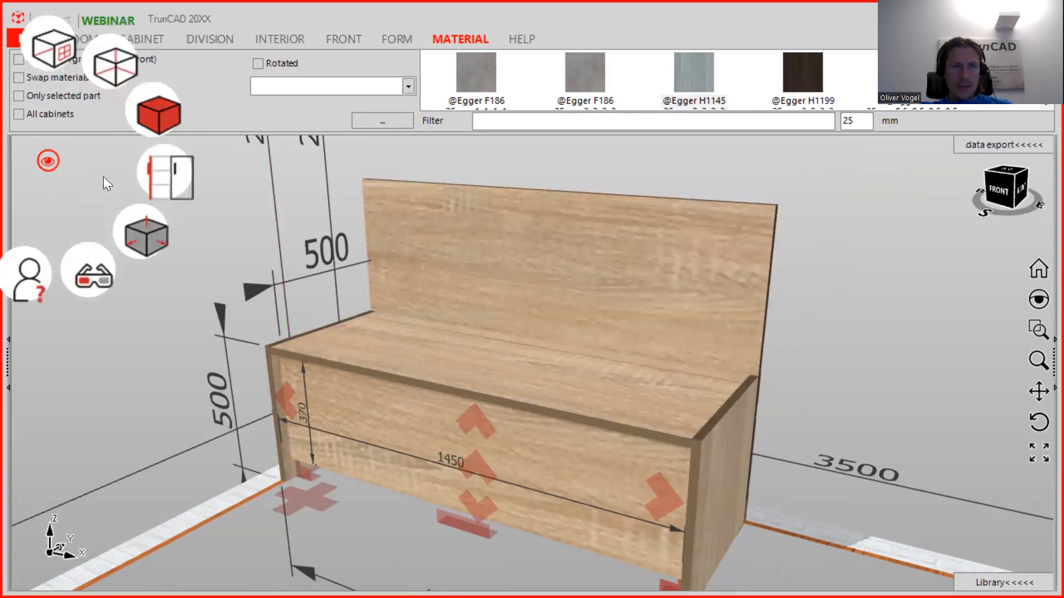
click(169, 186)
middle_drag(542, 234, 429, 241)
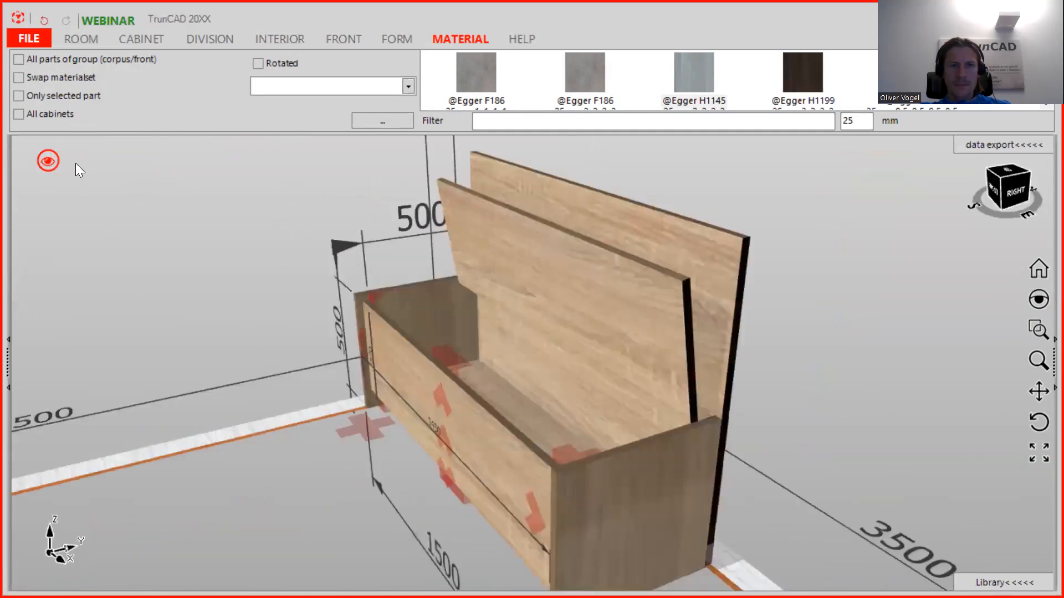
- Examine the lid's hinges and connectors in the transparent view, and switch to the textured view with drillings
click(49, 160)
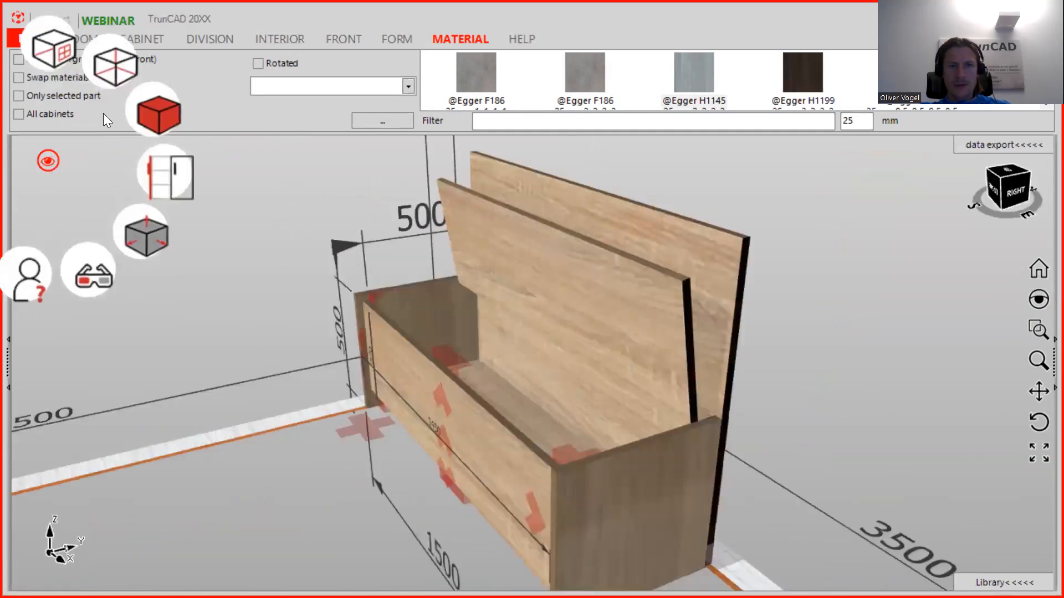
click(146, 120)
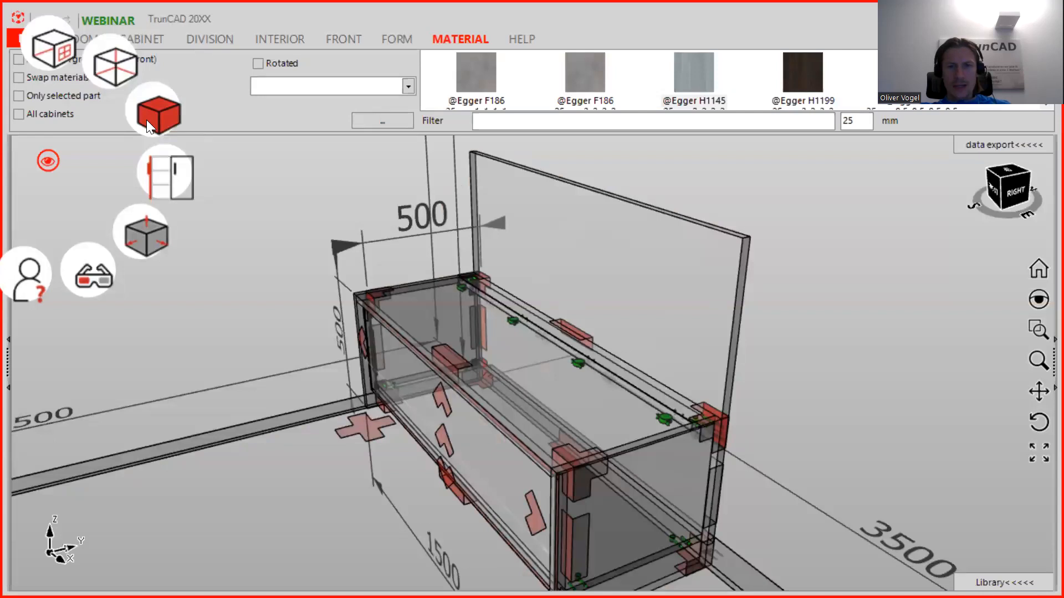
scroll(678, 417, up, 5)
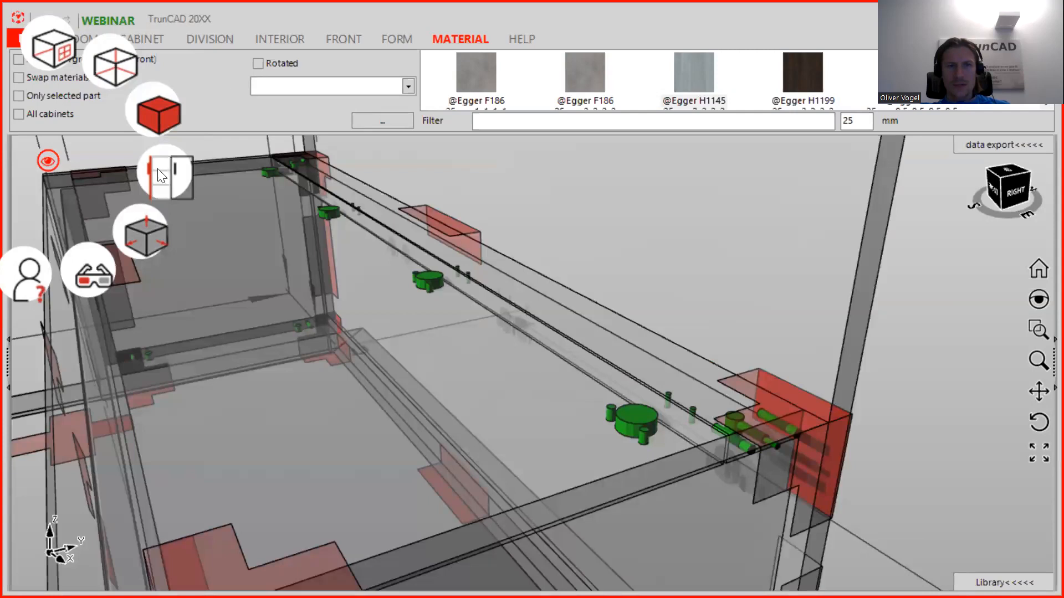
click(152, 111)
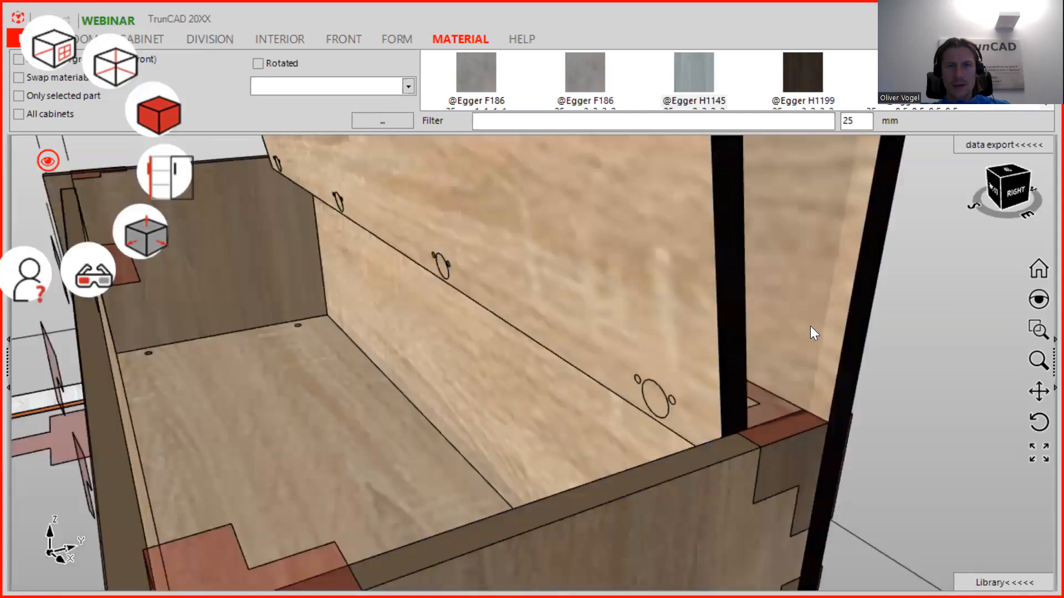
- Hide the lid and the trim front in the display to look into the whole cabinet
scroll(668, 384, down, 3)
middle_drag(669, 388, 673, 450)
click(677, 394)
scroll(676, 394, down, 4)
click(48, 160)
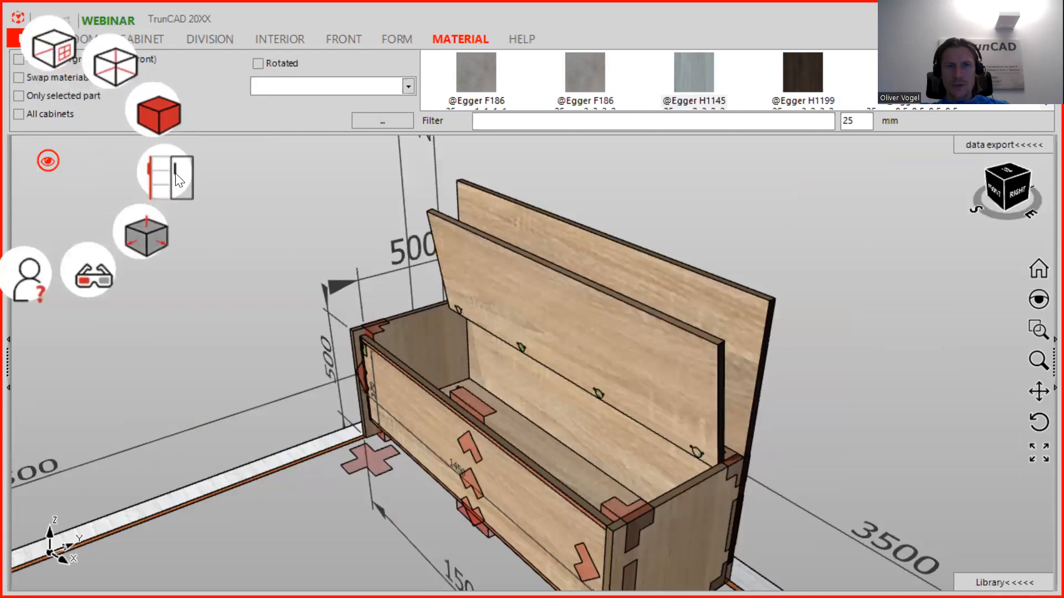
click(177, 178)
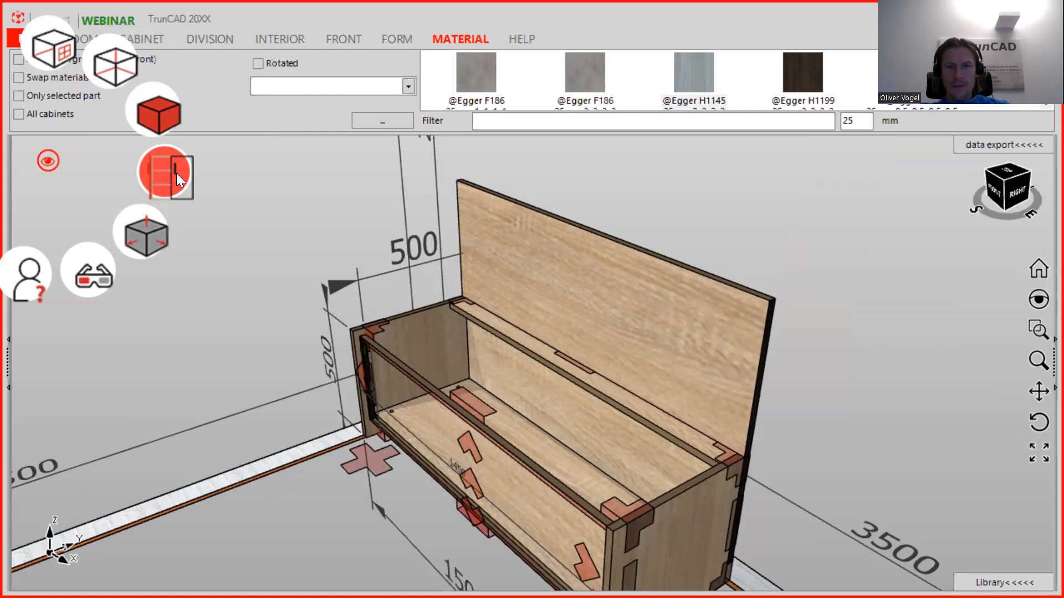
- Show the hidden cabinet lid and front in the display again and look closely at the upper right corner
click(177, 173)
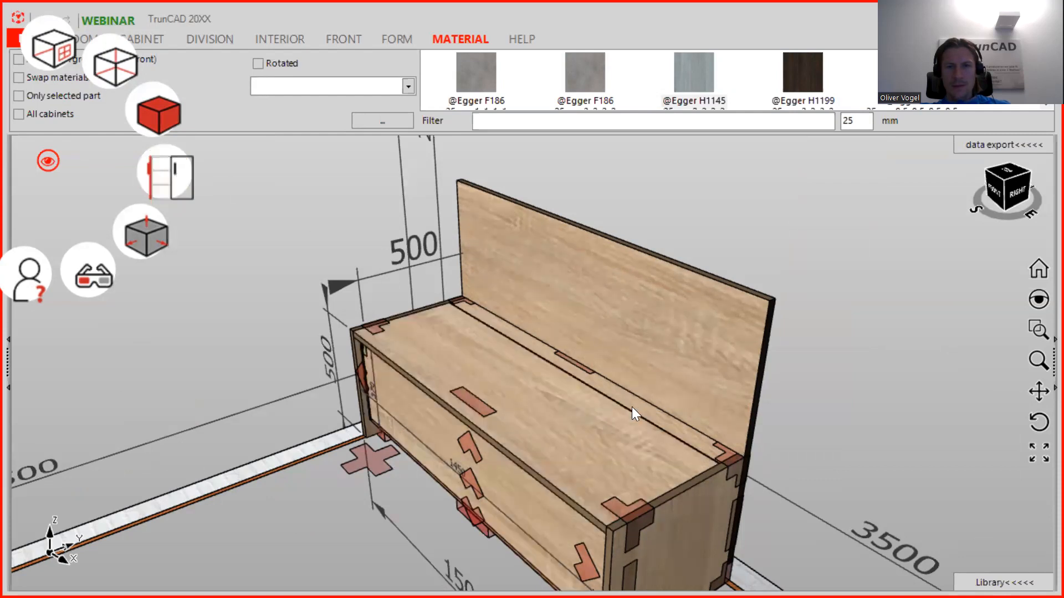
middle_drag(626, 436, 541, 400)
scroll(610, 414, up, 5)
middle_drag(672, 435, 729, 462)
ctrl+middle_drag(667, 430, 646, 309)
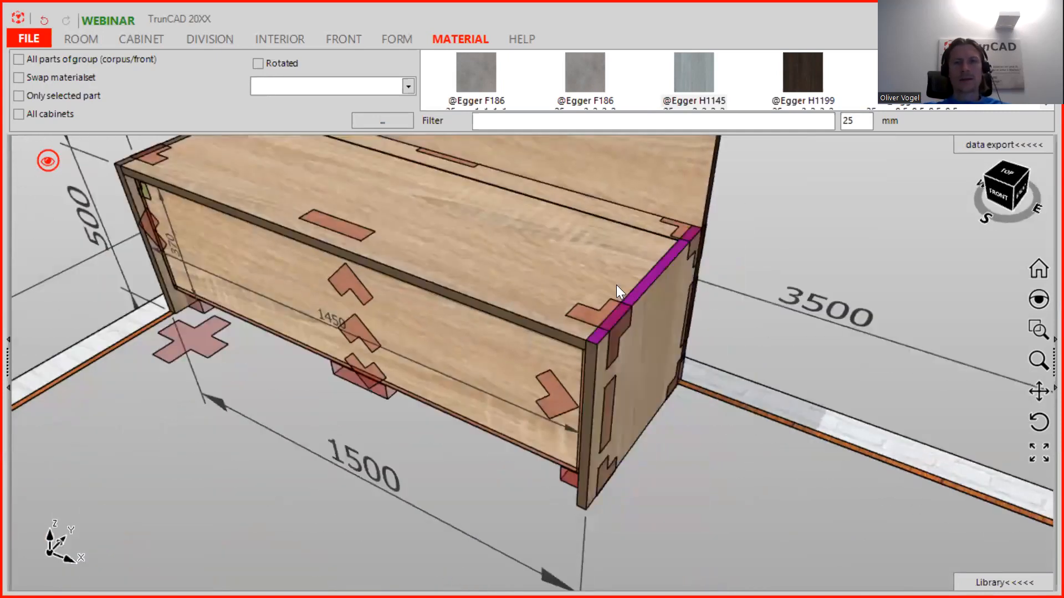
scroll(603, 236, up, 5)
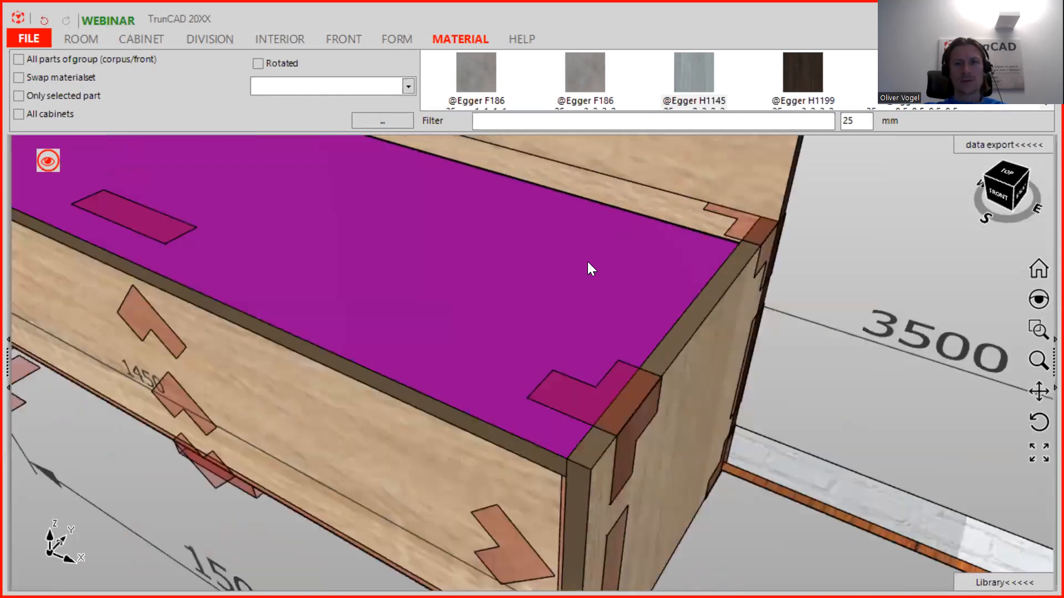
middle_drag(726, 384, 664, 350)
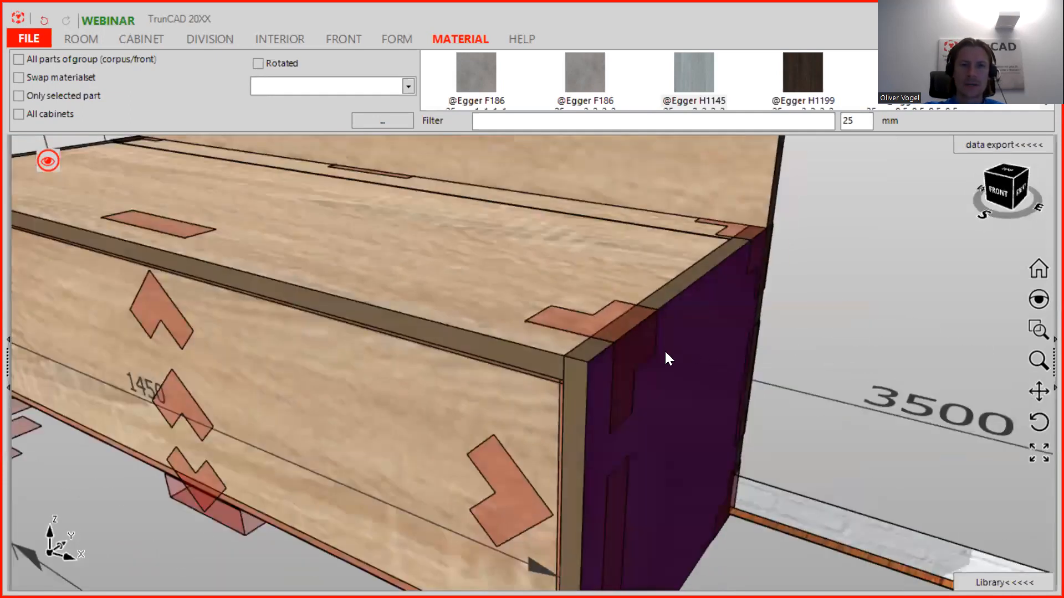
- Run the top panel over the right side and set its overlap to the right to 50 mm
right_click(635, 336)
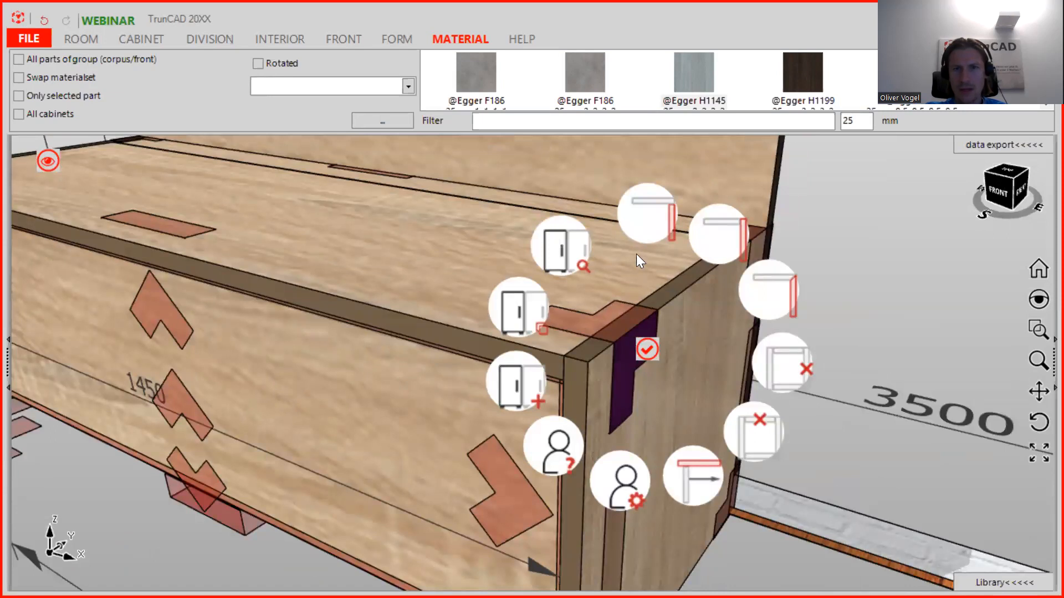
click(651, 226)
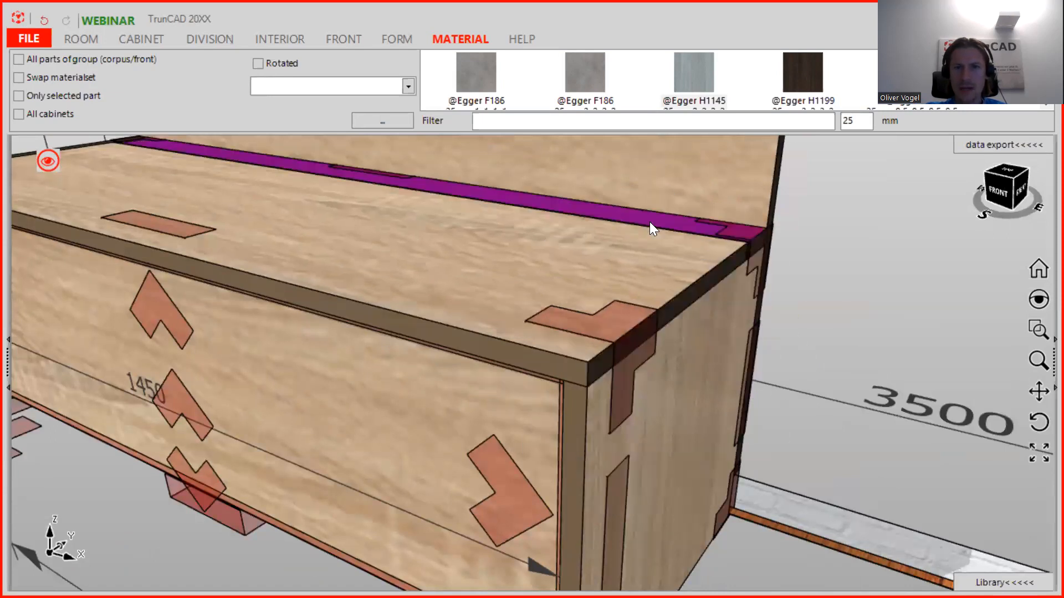
middle_drag(684, 252, 633, 297)
click(589, 335)
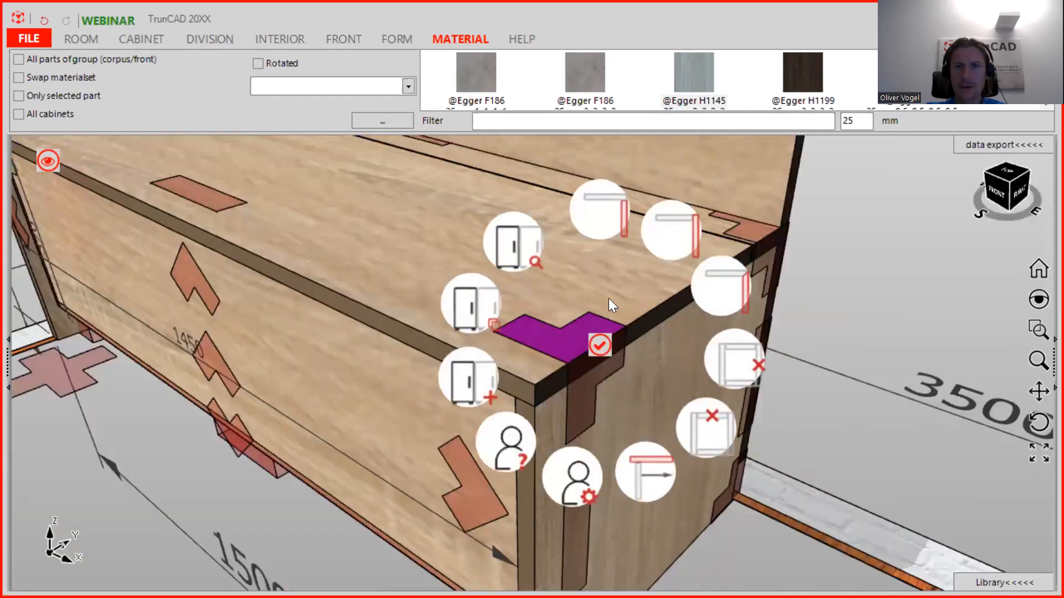
click(658, 468)
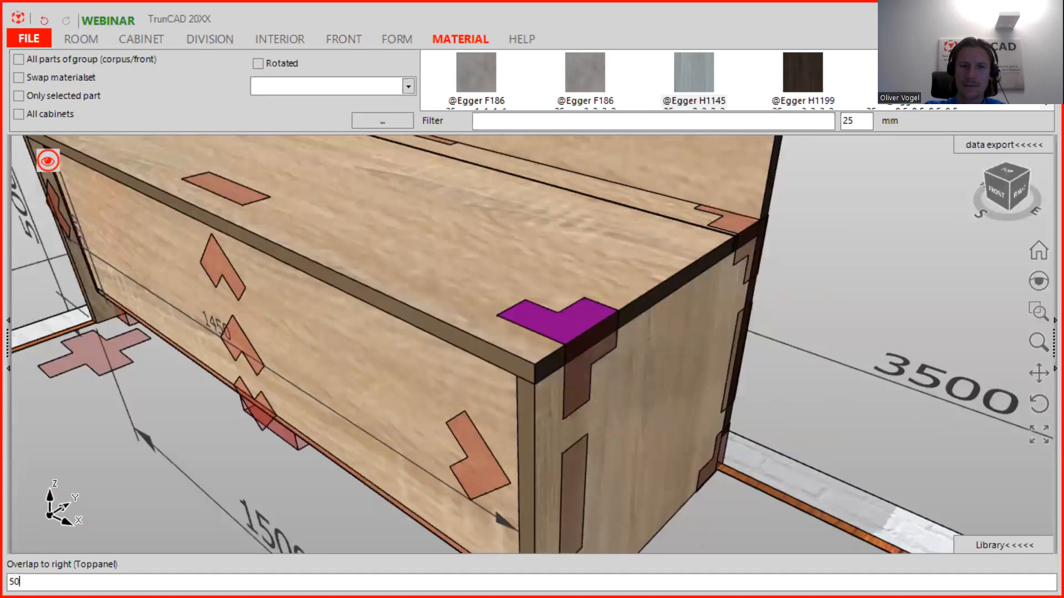
key(Return)
- Extend the left side panel 500 mm above the top panel through the overlap of the upper left corner
middle_drag(674, 408, 582, 320)
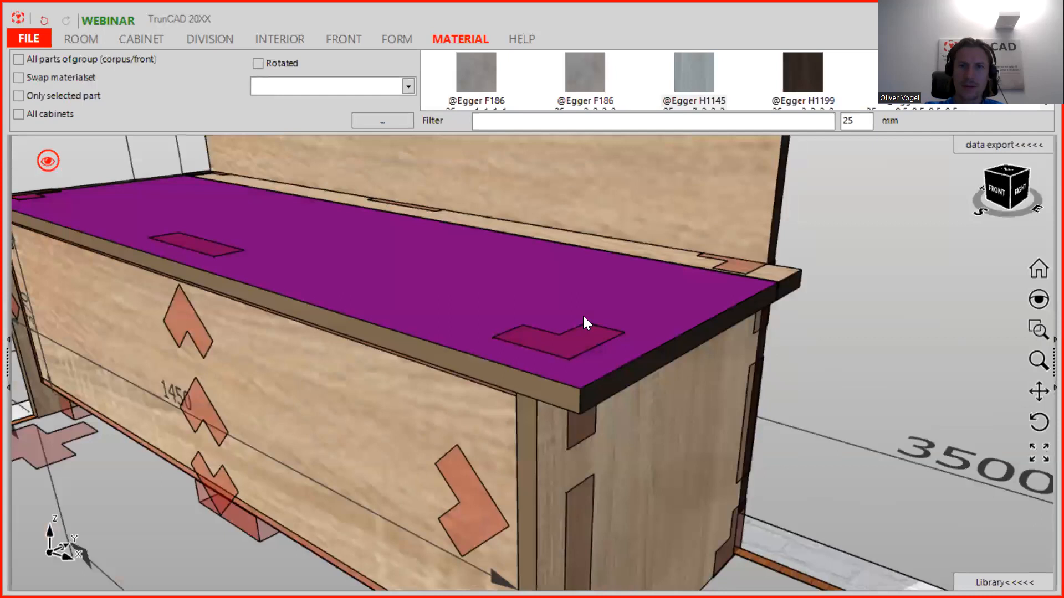
scroll(583, 314, down, 2)
middle_drag(623, 404, 520, 382)
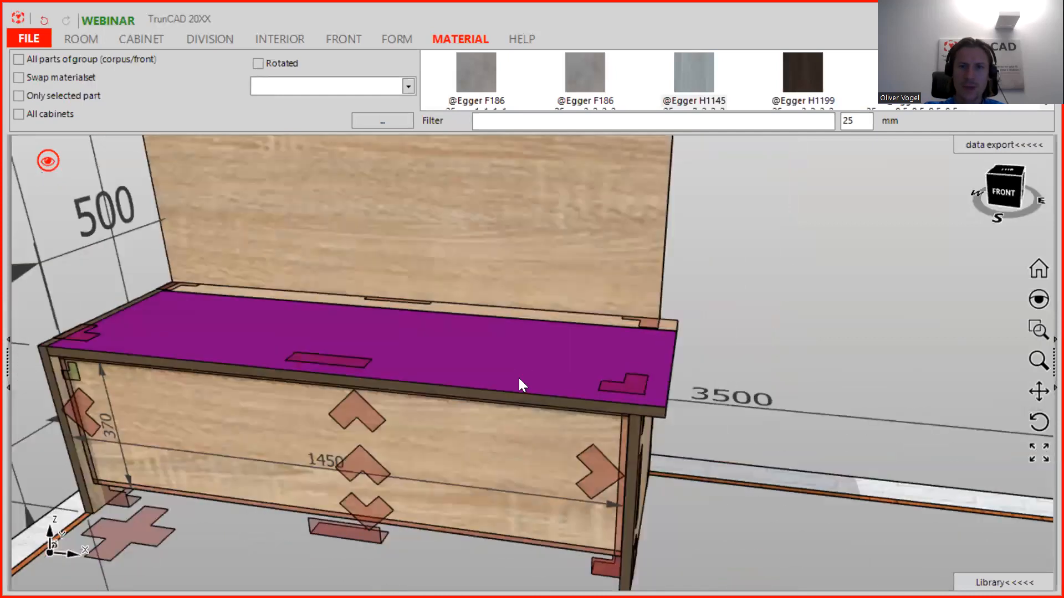
scroll(584, 398, up, 2)
middle_drag(583, 397, 617, 382)
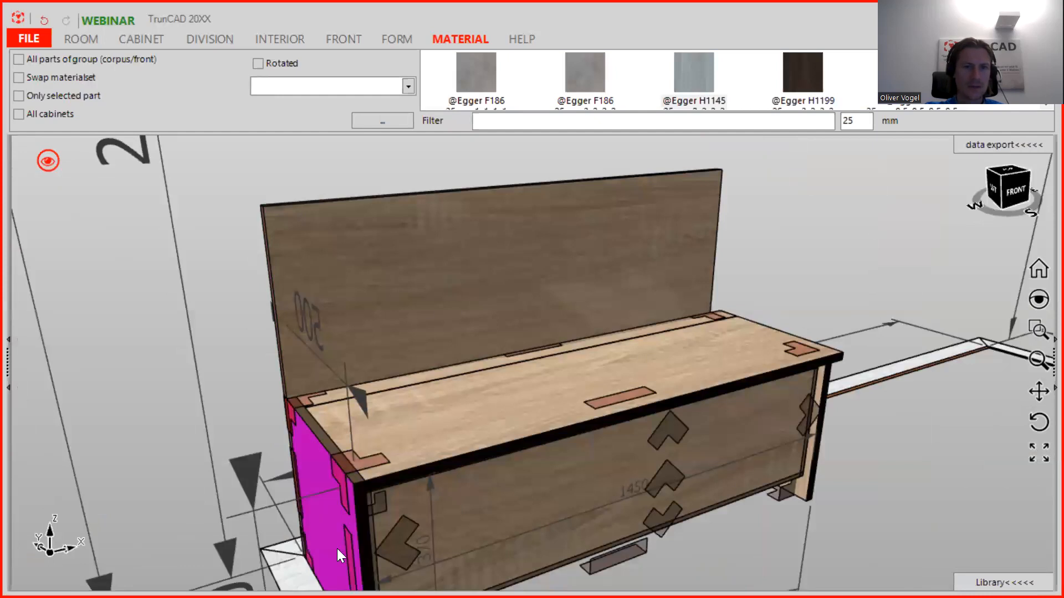
scroll(321, 471, up, 5)
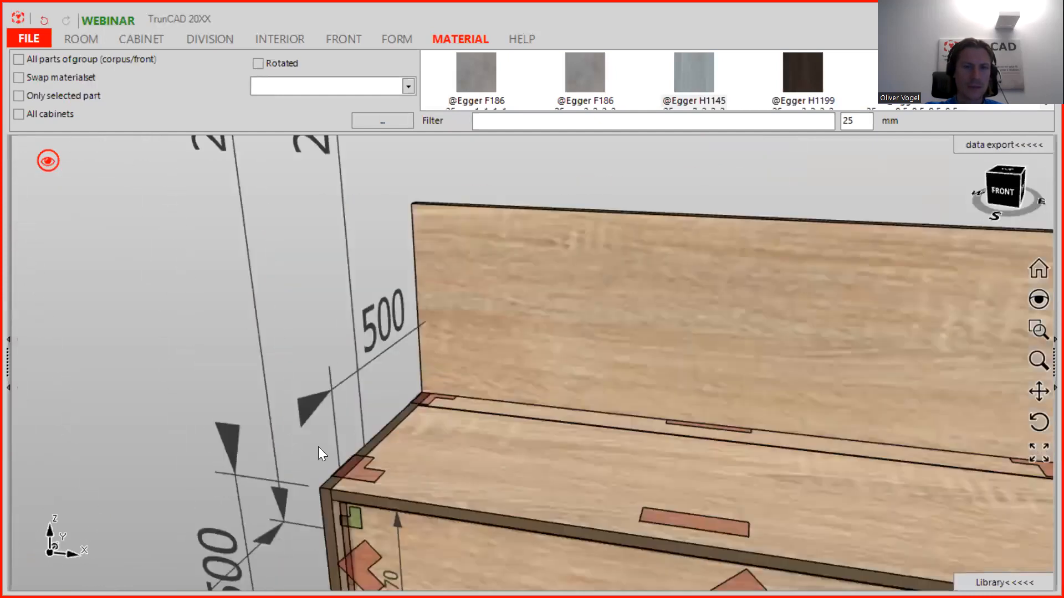
middle_drag(387, 363, 421, 350)
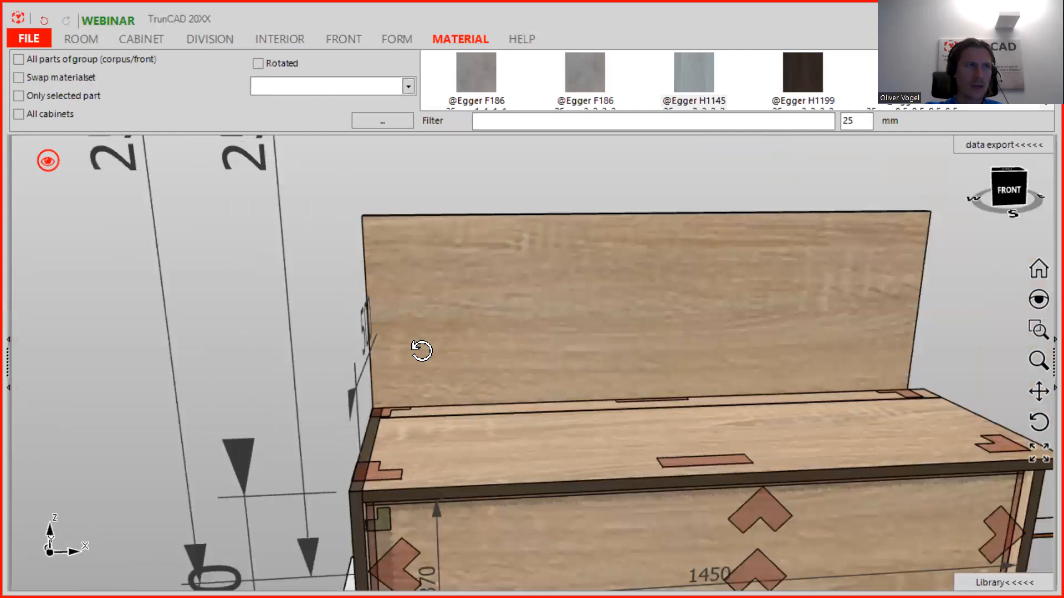
middle_drag(438, 397, 448, 498)
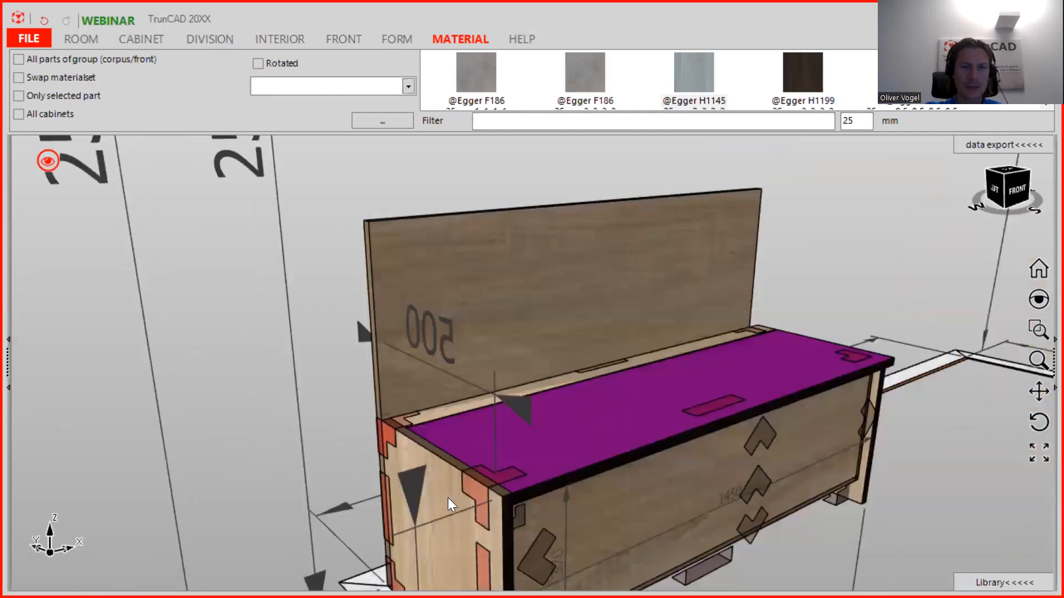
right_click(480, 488)
click(480, 489)
ctrl+middle_drag(480, 489, 538, 372)
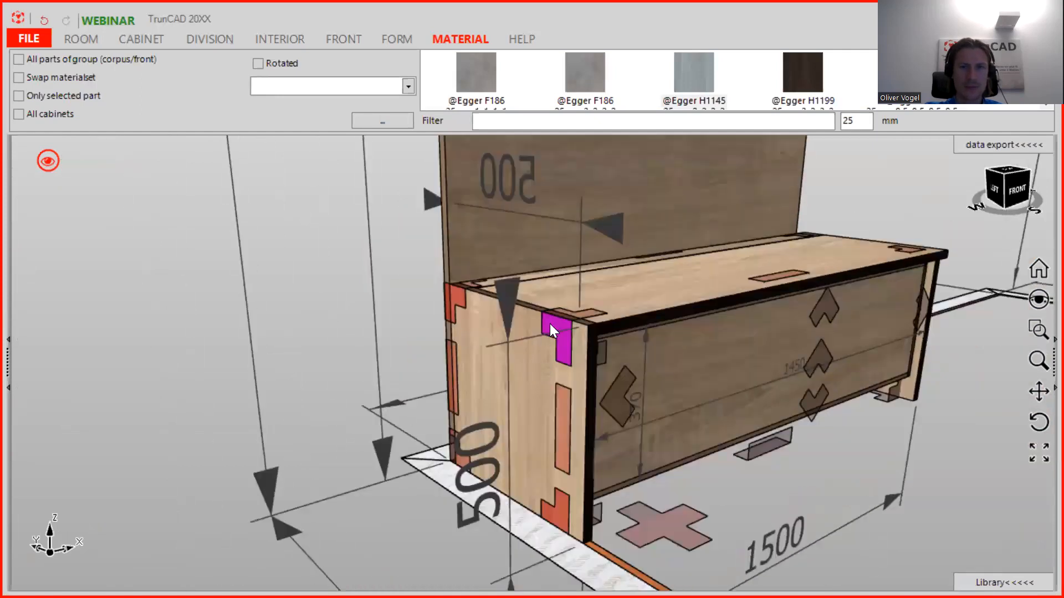
right_click(550, 323)
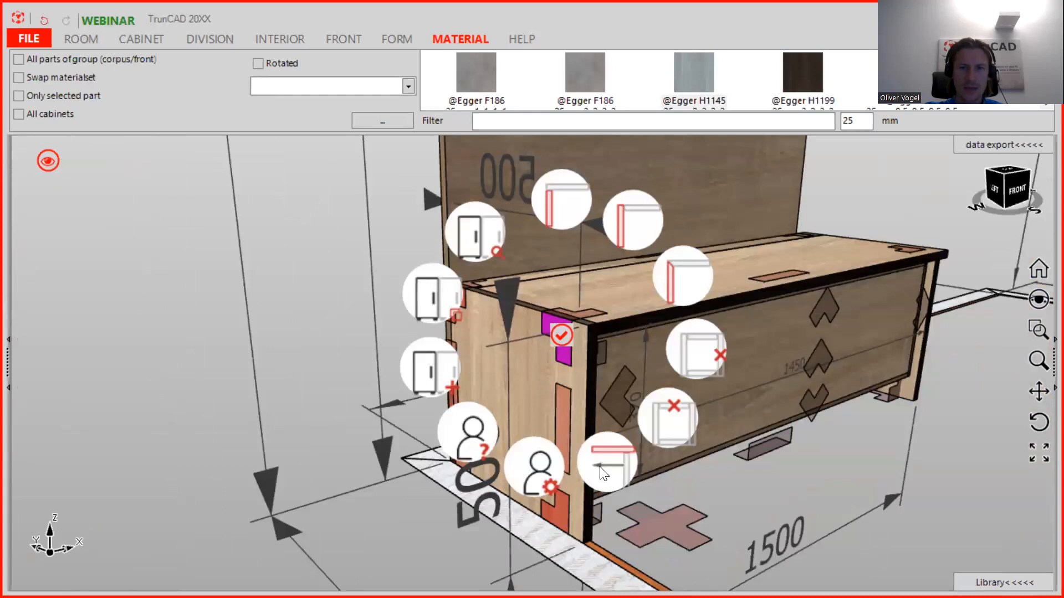
click(602, 472)
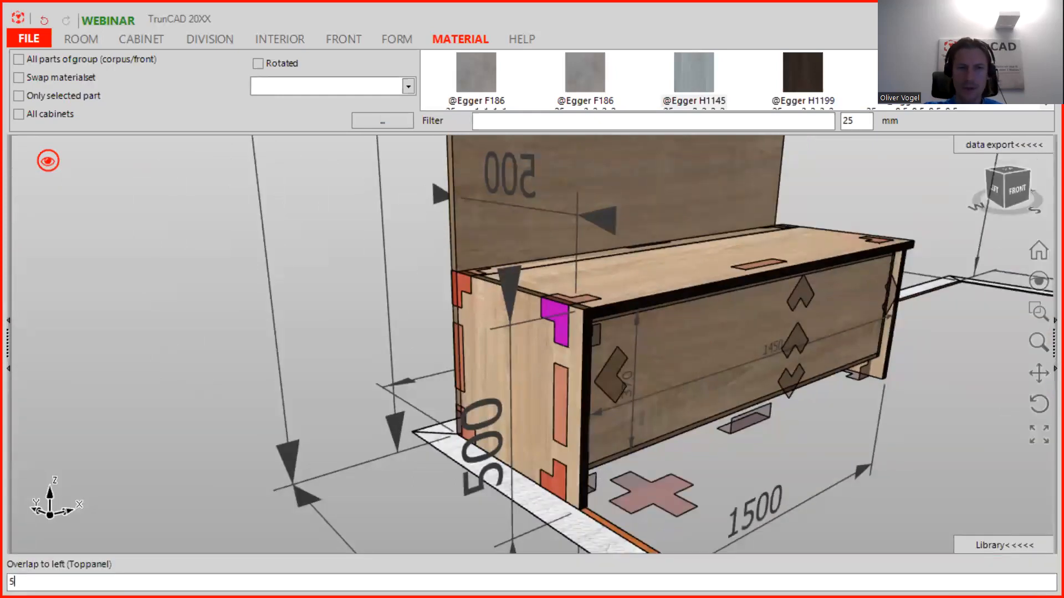
text(00)
key(Return)
- Examine the bench with its raised left side from several directions
scroll(582, 401, down, 2)
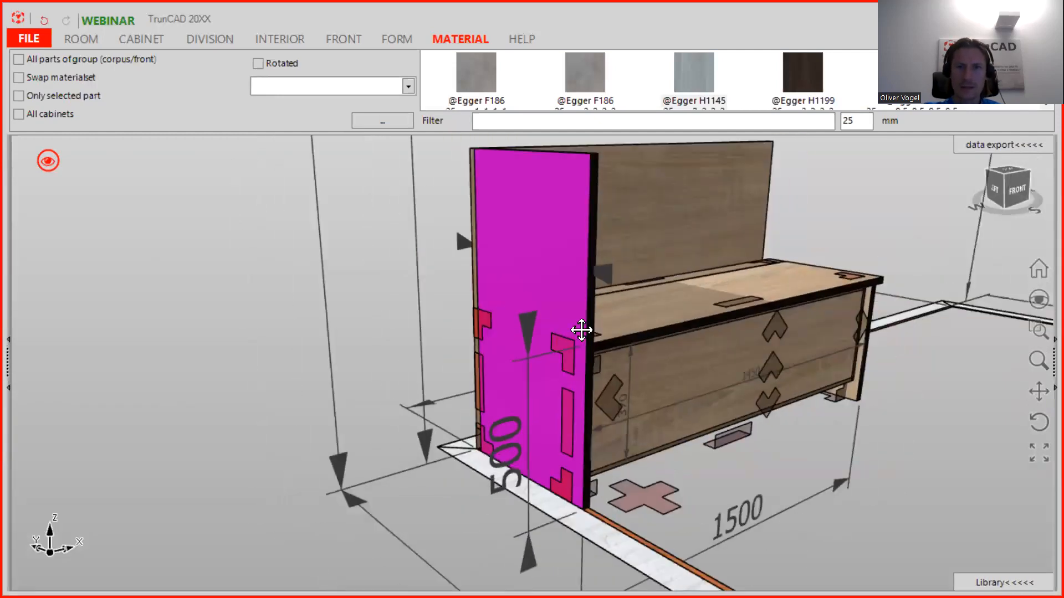
middle_drag(582, 331, 579, 411)
middle_drag(533, 267, 438, 255)
scroll(416, 258, up, 3)
scroll(442, 262, down, 3)
scroll(442, 262, down, 4)
middle_drag(570, 261, 431, 247)
middle_drag(563, 251, 372, 271)
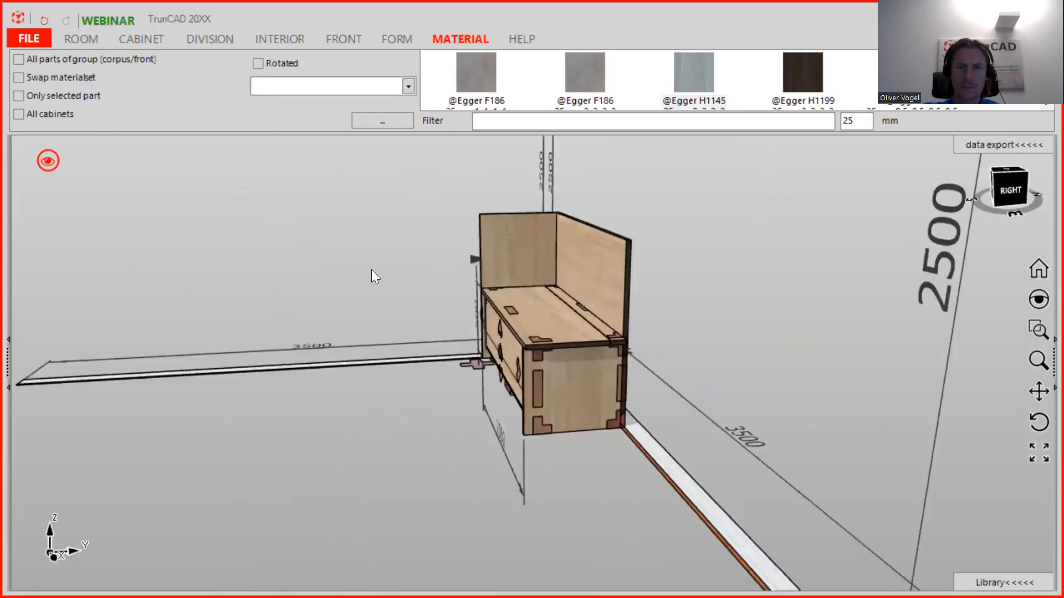
- Run the right side past the top panel and set the overlap at the upper right corner to 250 mm
scroll(499, 329, up, 5)
middle_drag(556, 323, 632, 355)
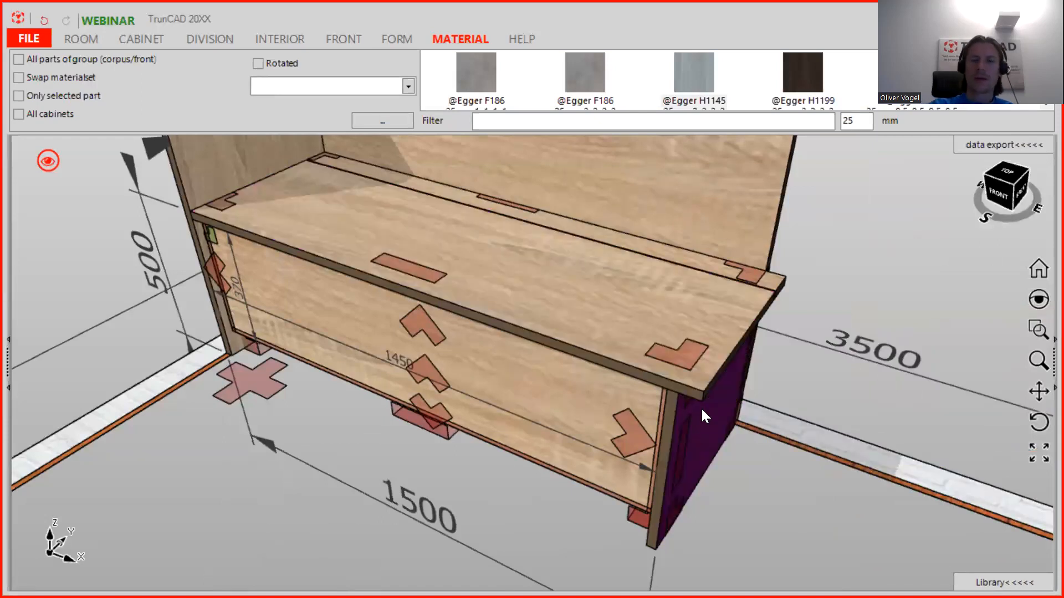
click(686, 359)
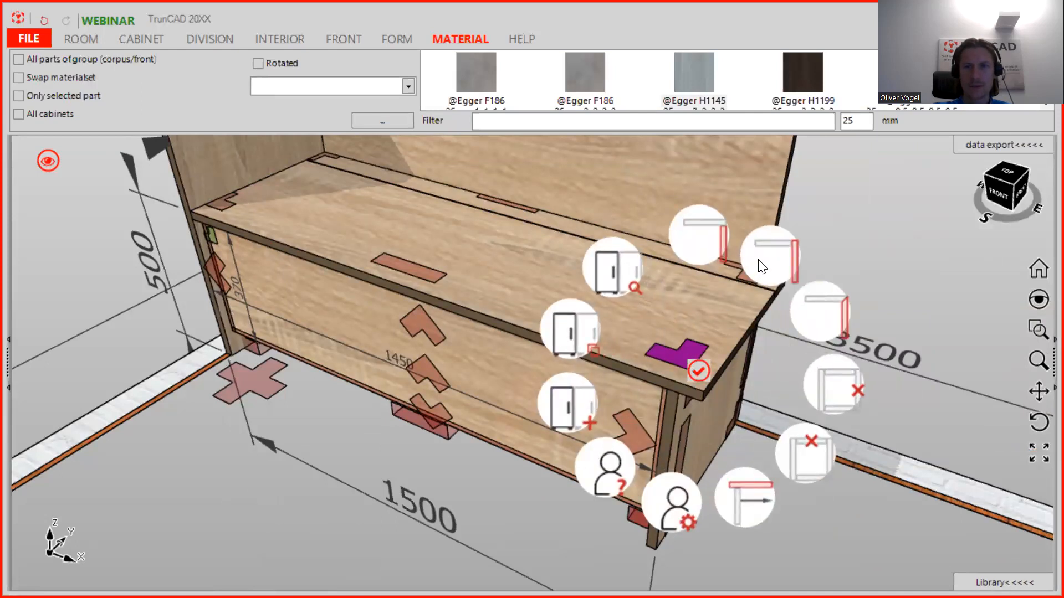
click(759, 261)
middle_drag(737, 294, 694, 361)
click(692, 360)
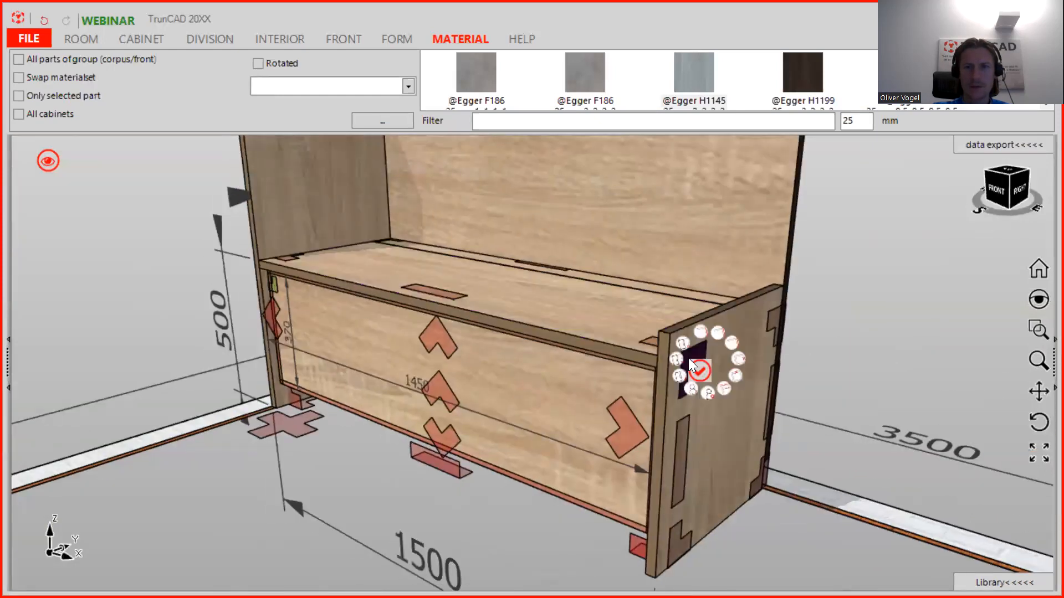
click(736, 502)
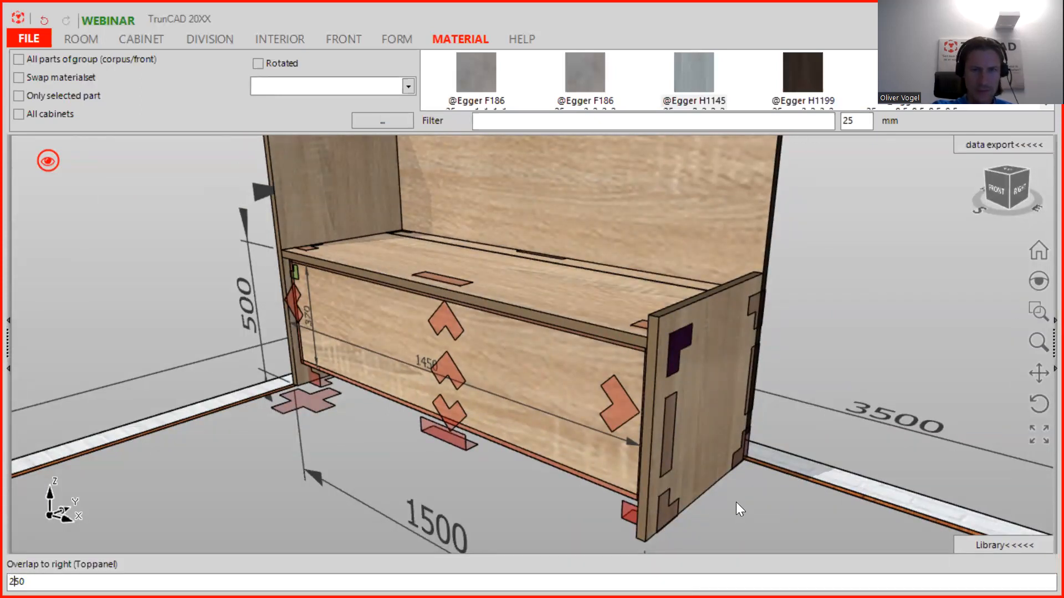
key(Return)
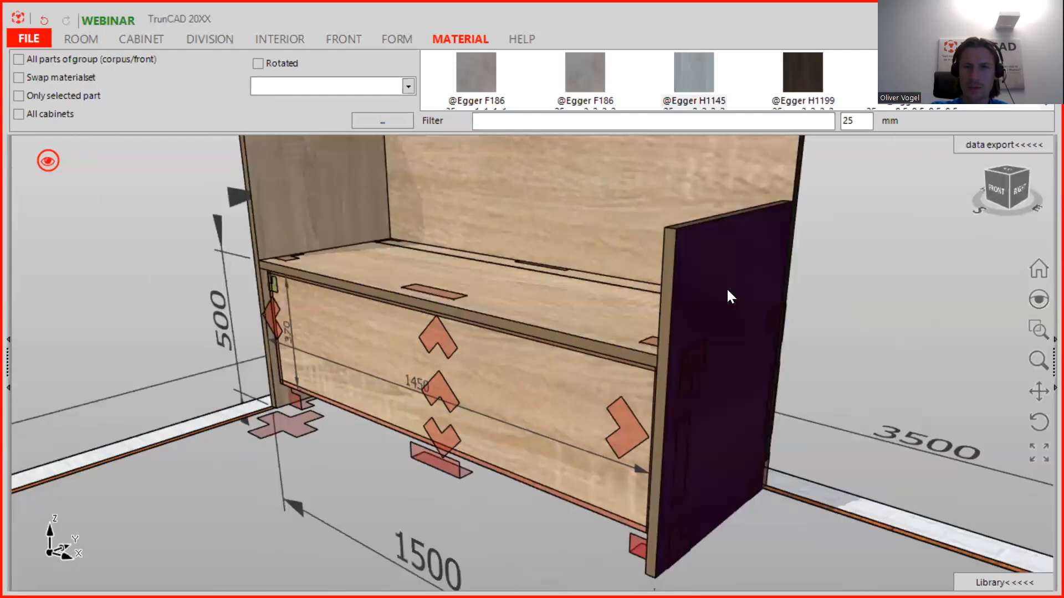
- Place a second cabinet, 1000 mm wide, 2000 mm high and 550 mm deep, on the left-hand wall
scroll(727, 297, down, 2)
ctrl+middle_drag(727, 308, 594, 409)
scroll(658, 411, down, 3)
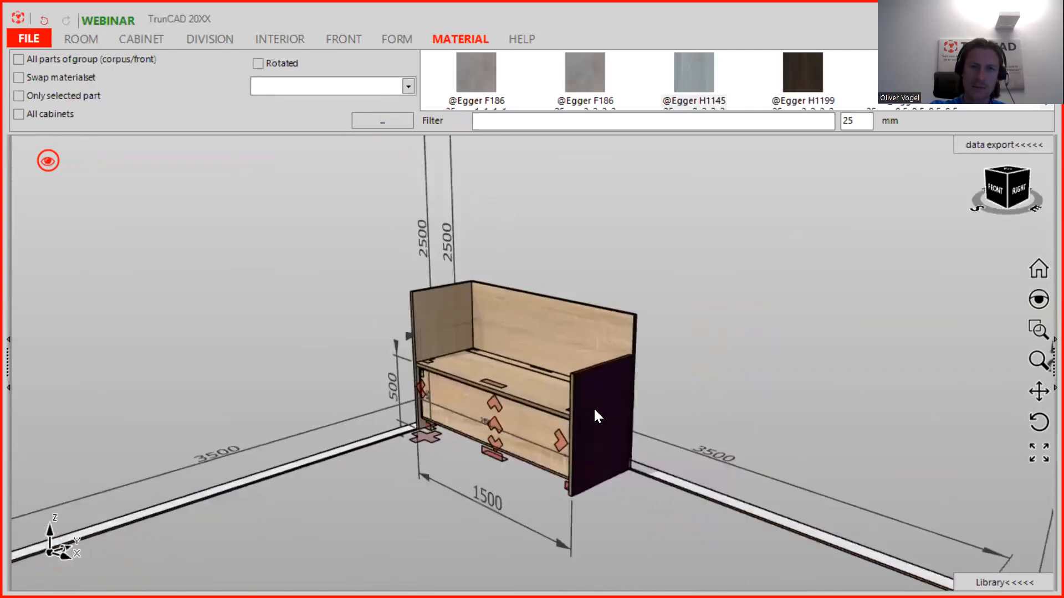
scroll(596, 390, down, 3)
middle_drag(600, 392, 634, 408)
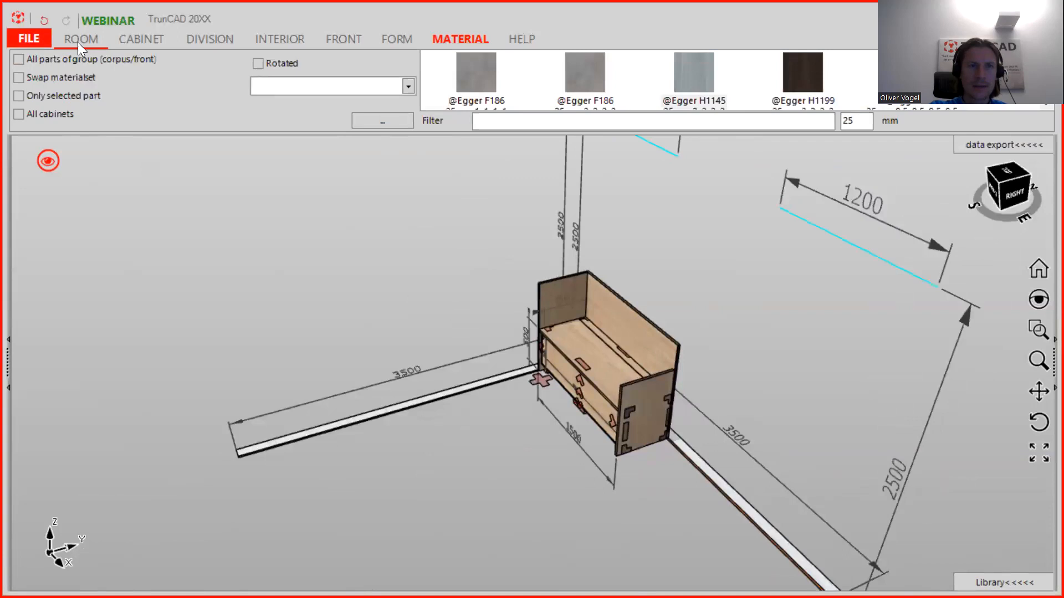
click(127, 39)
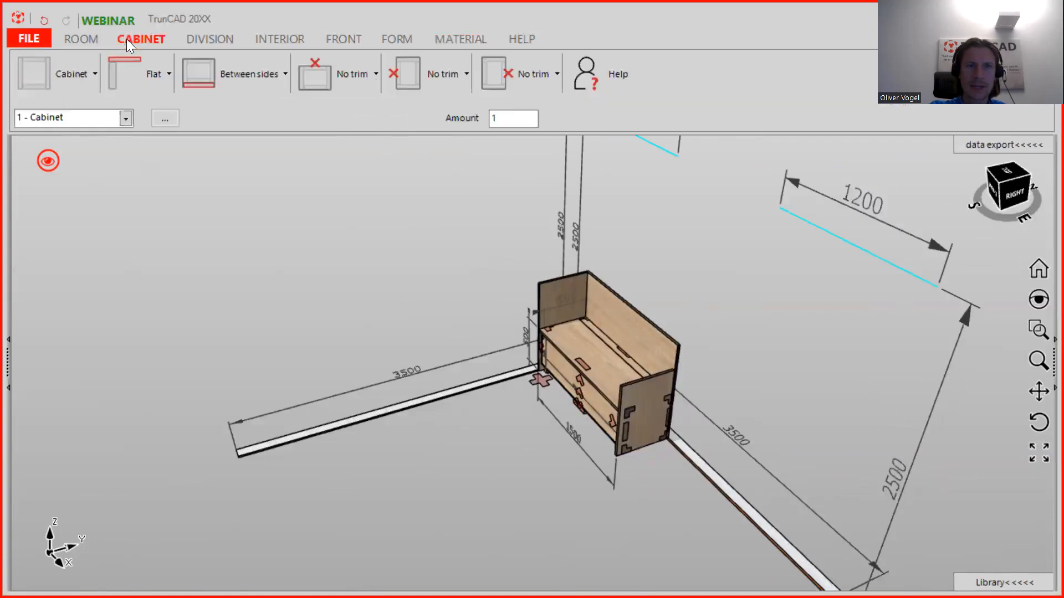
click(94, 69)
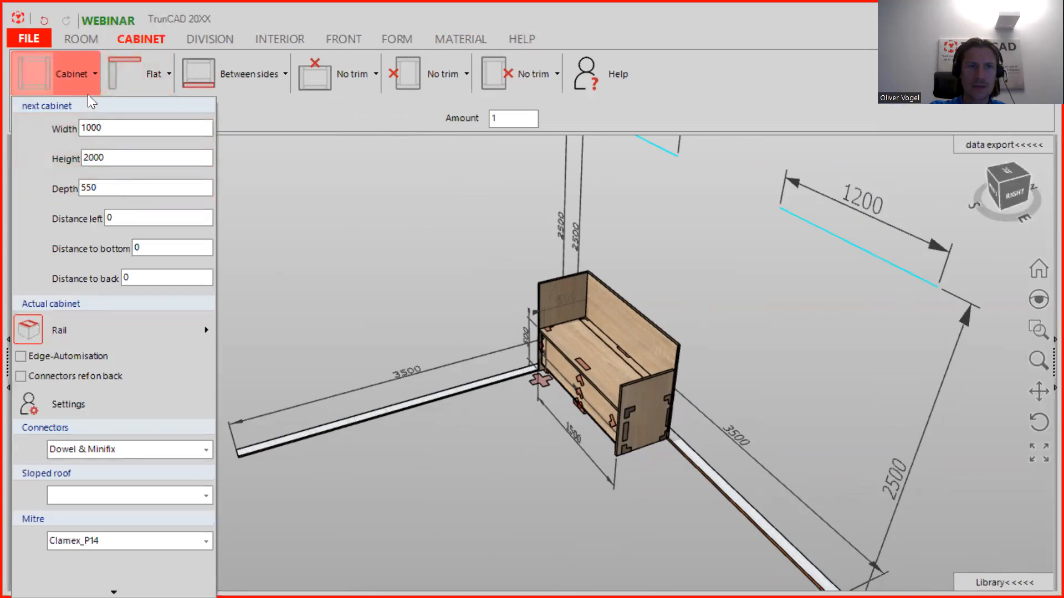
click(48, 71)
drag(243, 319, 365, 415)
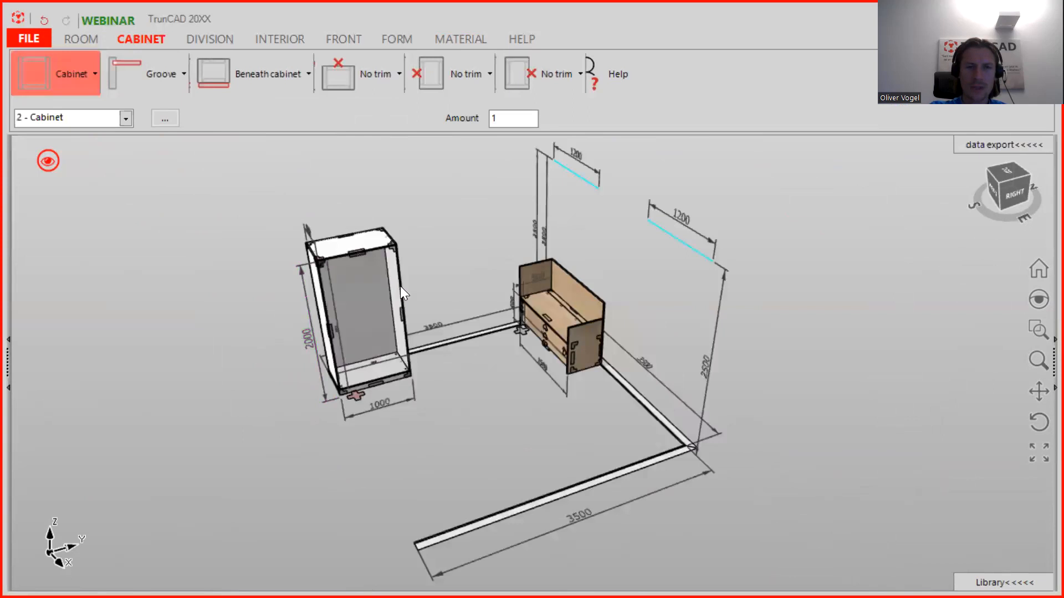
- Delete the separate cabinet just placed on the left-hand wall
scroll(400, 286, up, 3)
scroll(400, 285, down, 3)
middle_drag(411, 294, 366, 338)
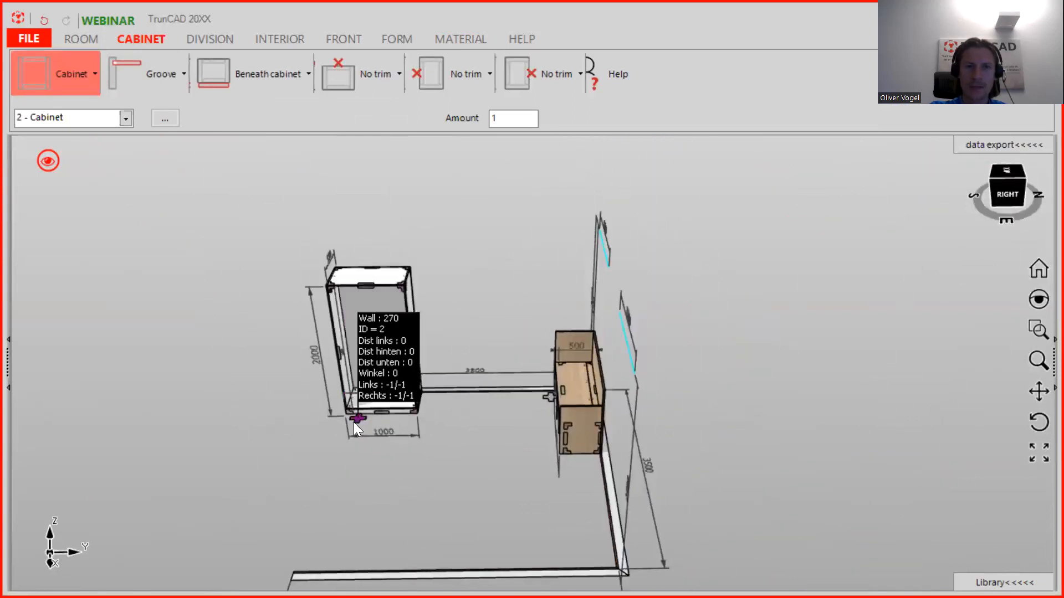
right_click(353, 421)
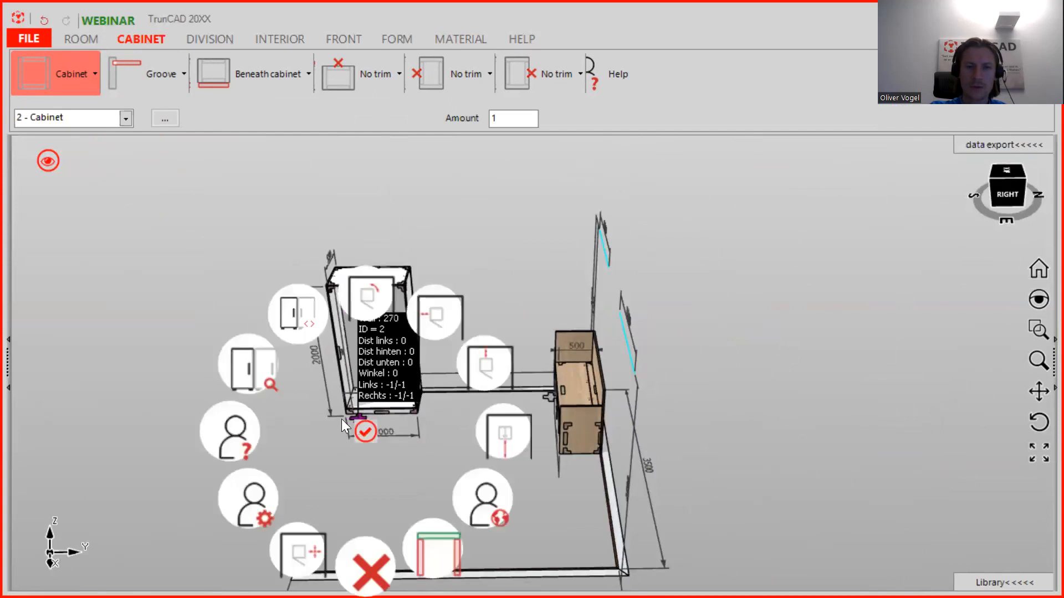
click(382, 563)
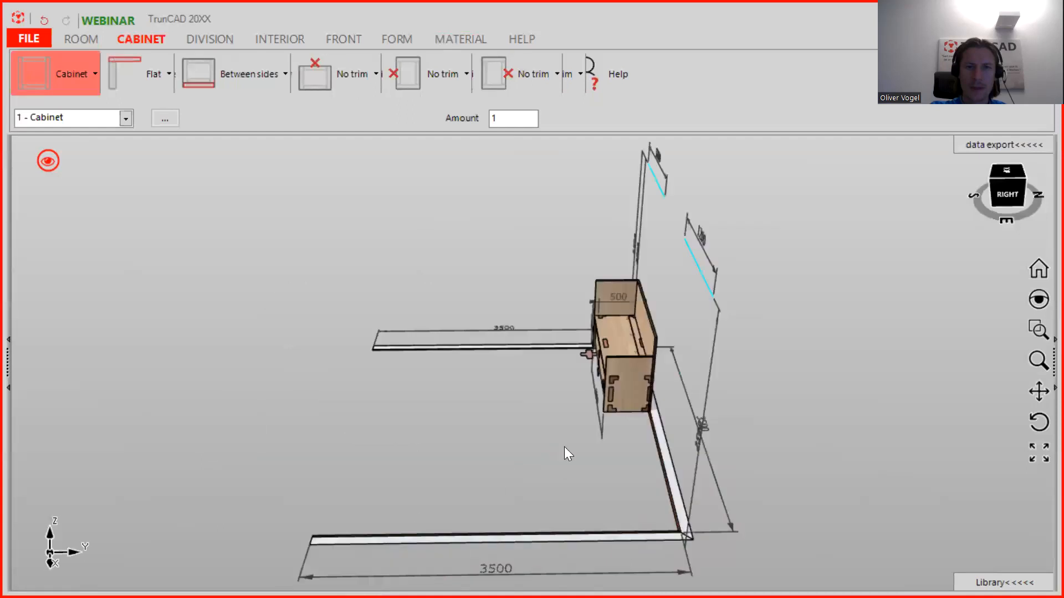
- Attach a copy of the bench directly against its right side, starting from the lower right corner
middle_drag(625, 404, 697, 373)
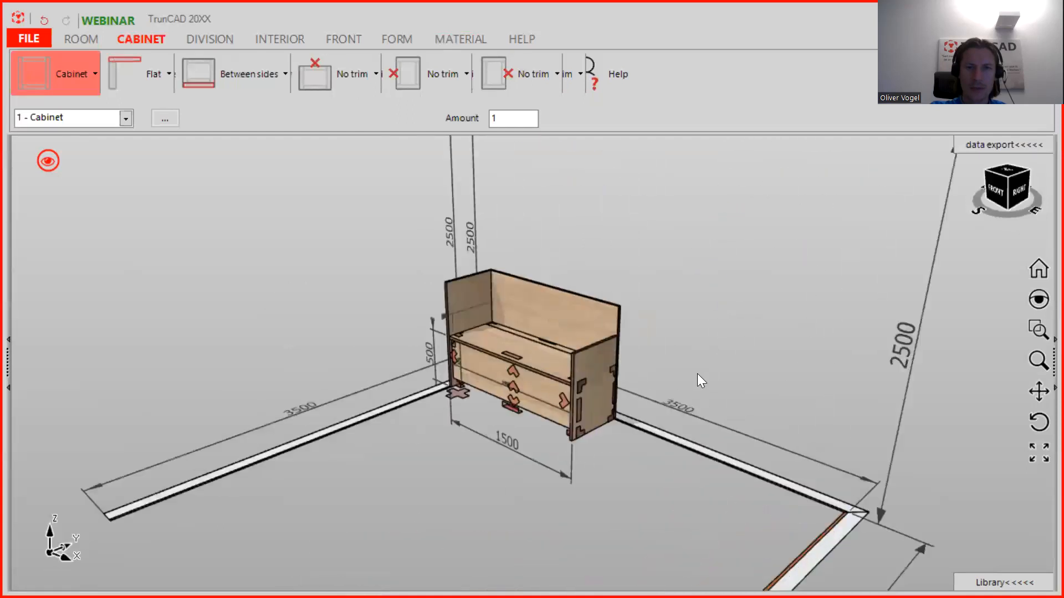
scroll(601, 430, up, 10)
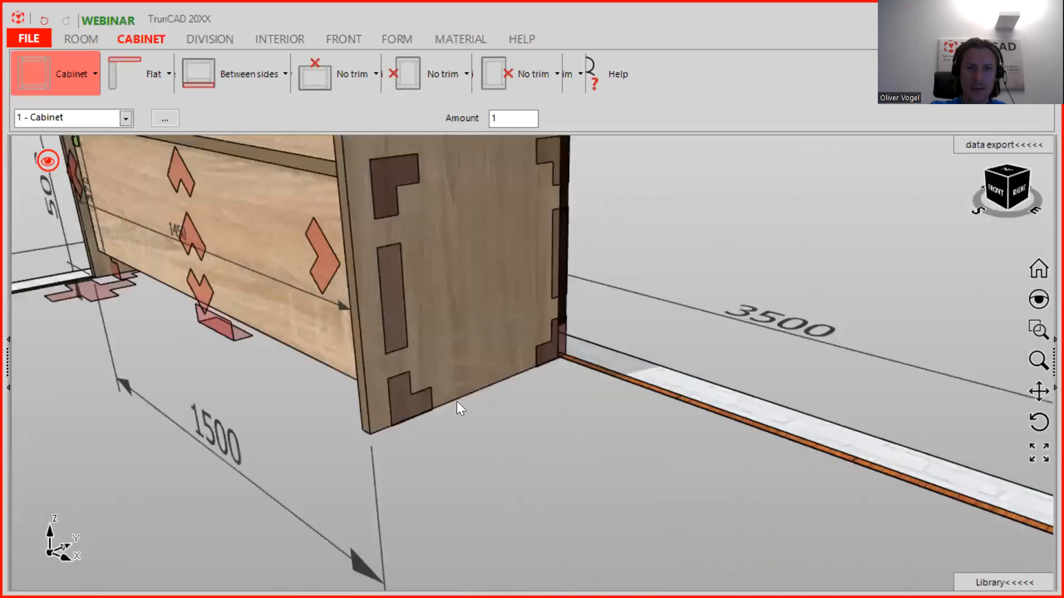
right_click(409, 401)
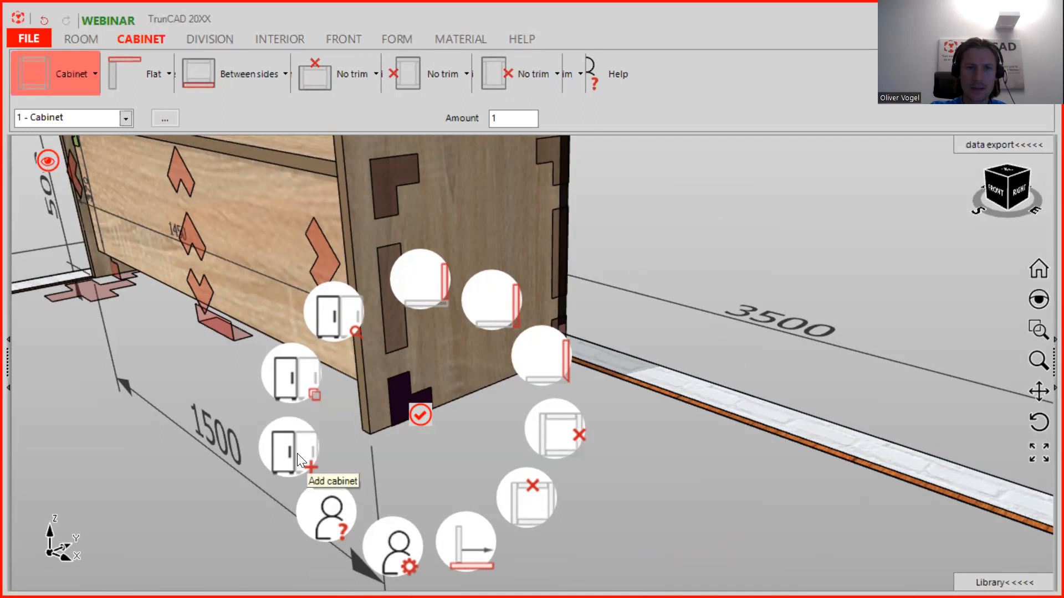
click(291, 379)
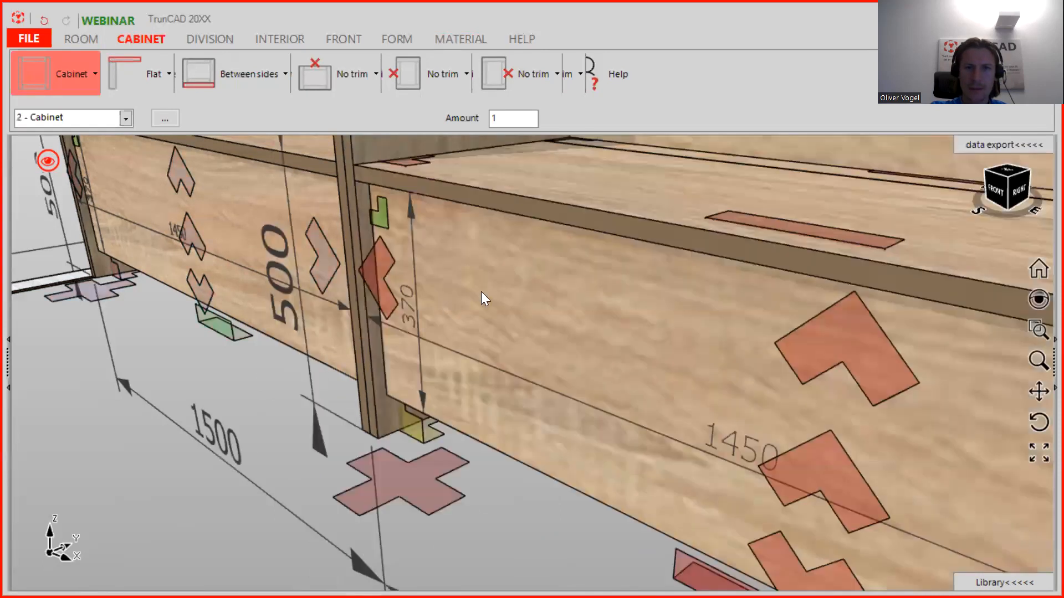
- Examine the two adjoining benches from several directions, including the joint between their neighbouring side panels from below
scroll(554, 276, down, 6)
middle_drag(554, 276, 527, 277)
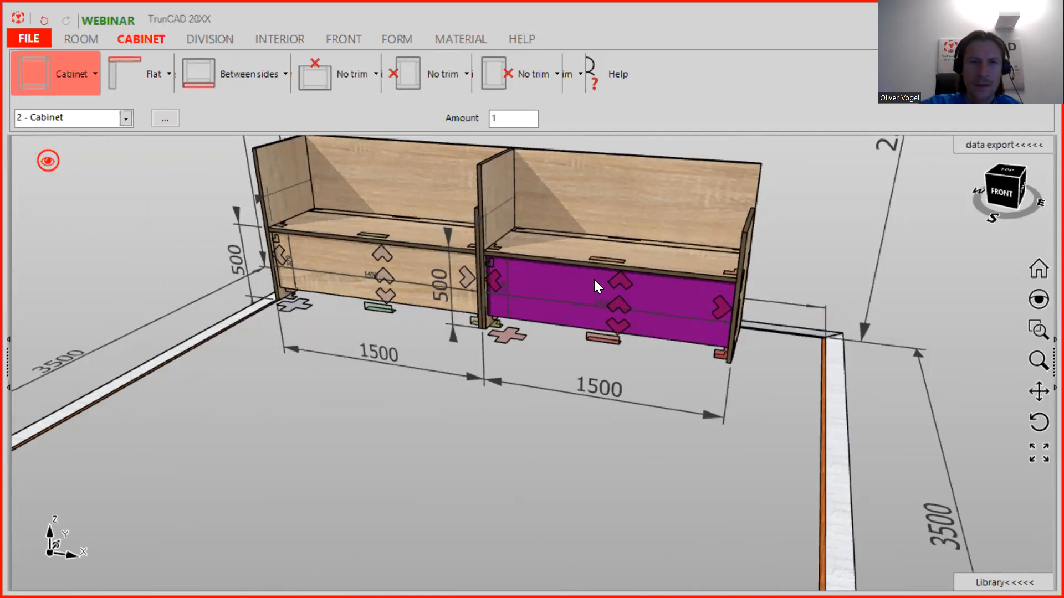
scroll(563, 287, down, 3)
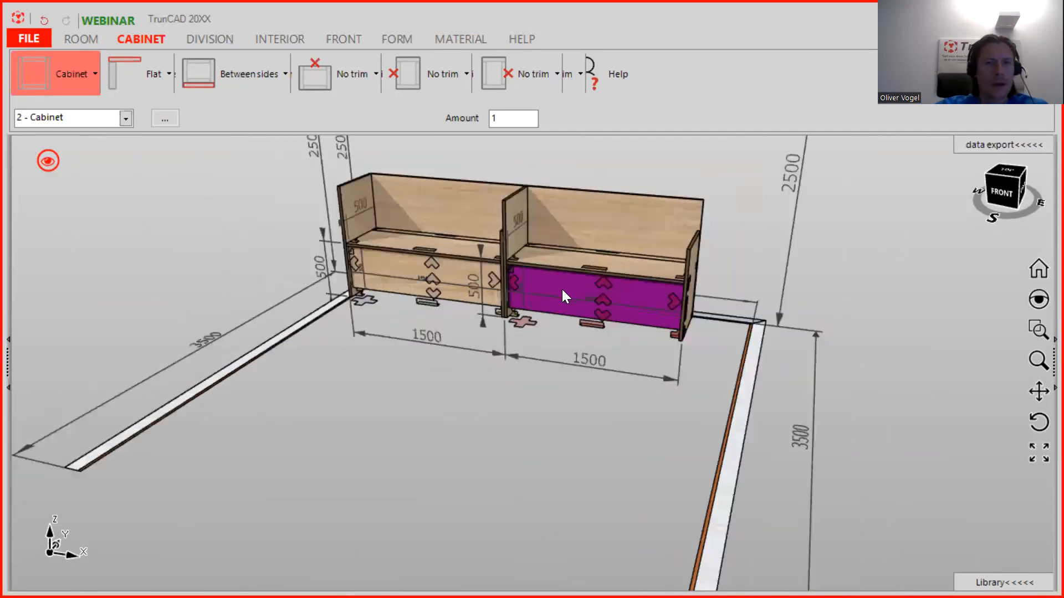
middle_drag(563, 292, 294, 349)
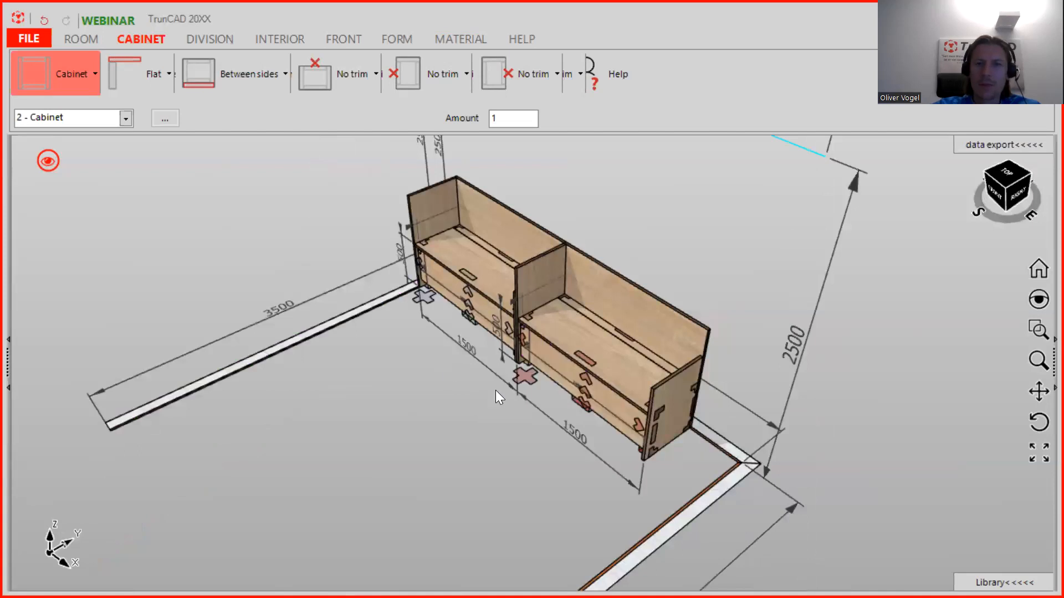
scroll(545, 374, up, 2)
middle_drag(493, 324, 568, 238)
scroll(518, 343, up, 5)
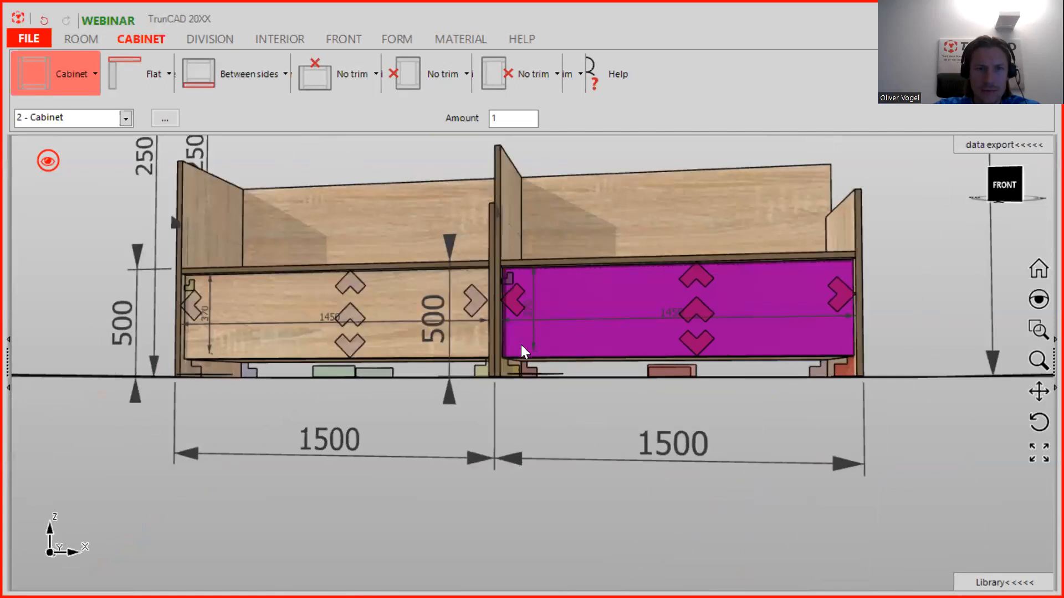
middle_drag(545, 315, 498, 386)
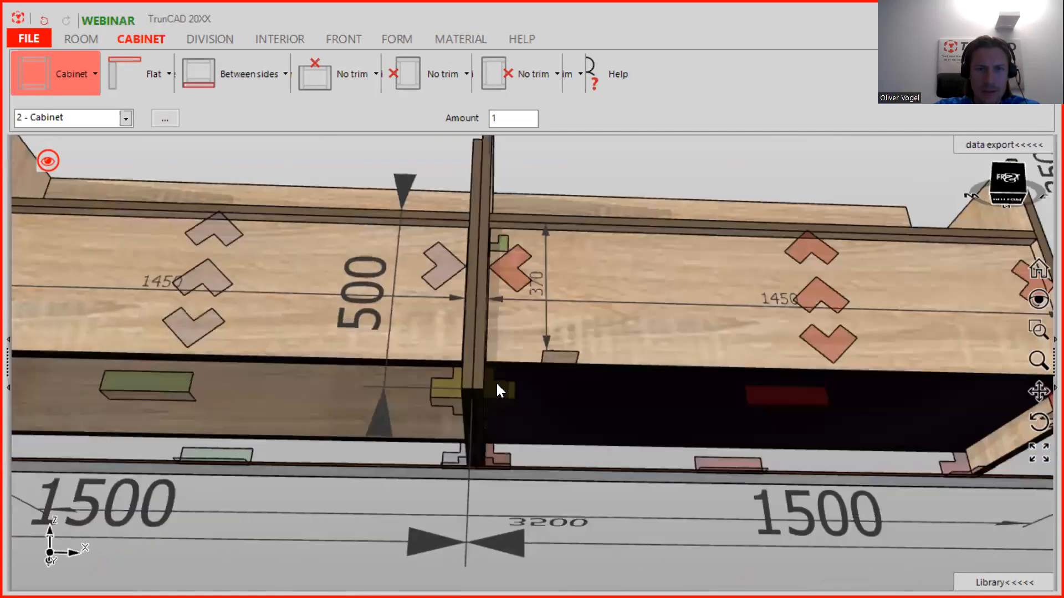
scroll(497, 384, up, 5)
scroll(395, 390, down, 4)
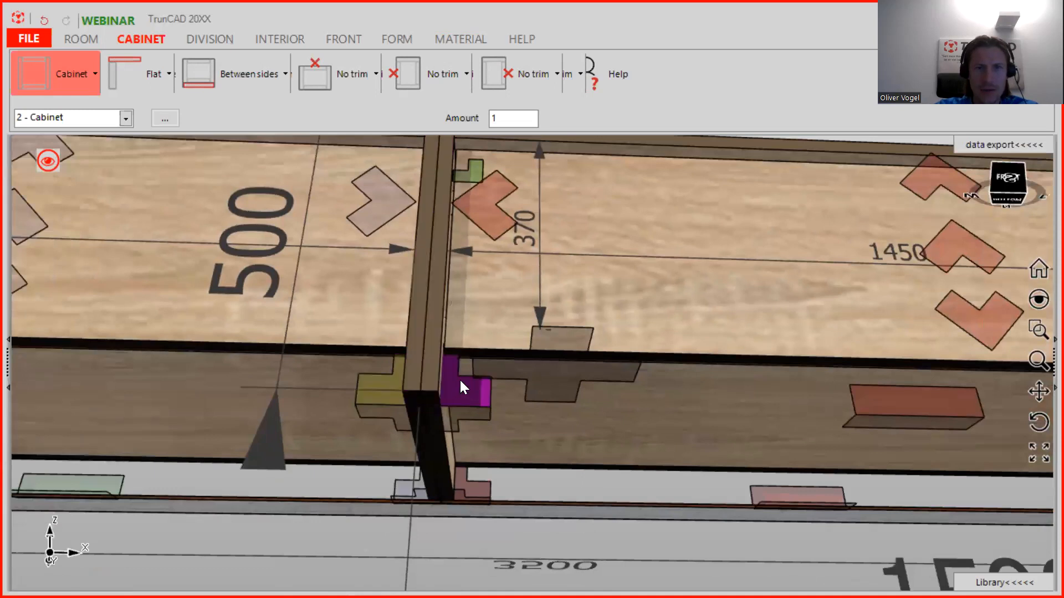
scroll(461, 380, down, 7)
middle_drag(462, 380, 414, 489)
- Set the first bench's distance to back to 500 mm to move the connected benches away from the wall
mouse_move(347, 340)
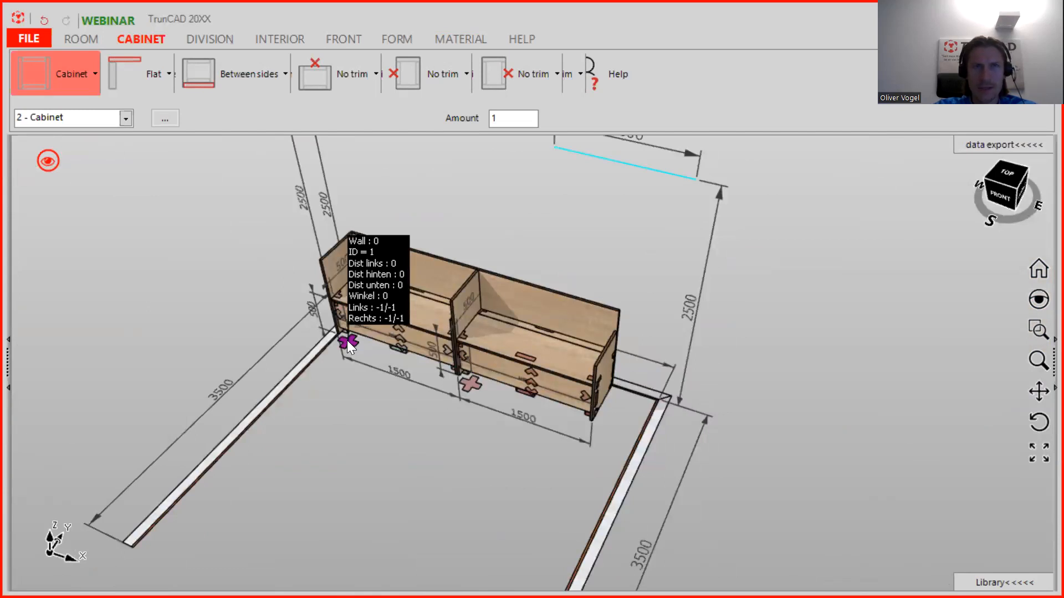
right_click(347, 341)
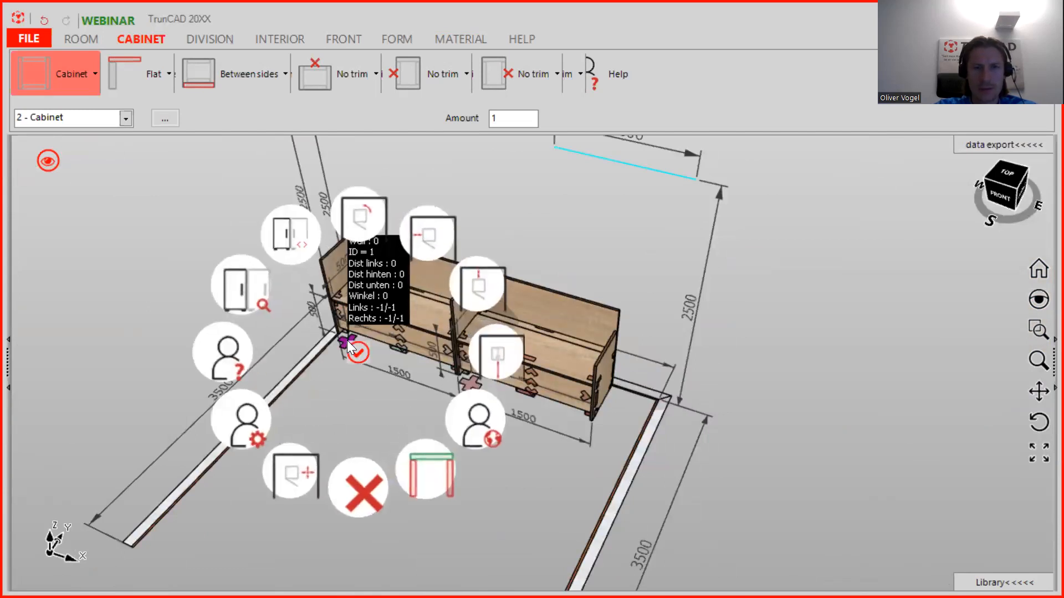
click(477, 284)
text(500)
key(Return)
middle_drag(470, 288, 341, 359)
- Keep the first bench's distance to bottom at 0 and set its distance to back to 0
right_click(327, 382)
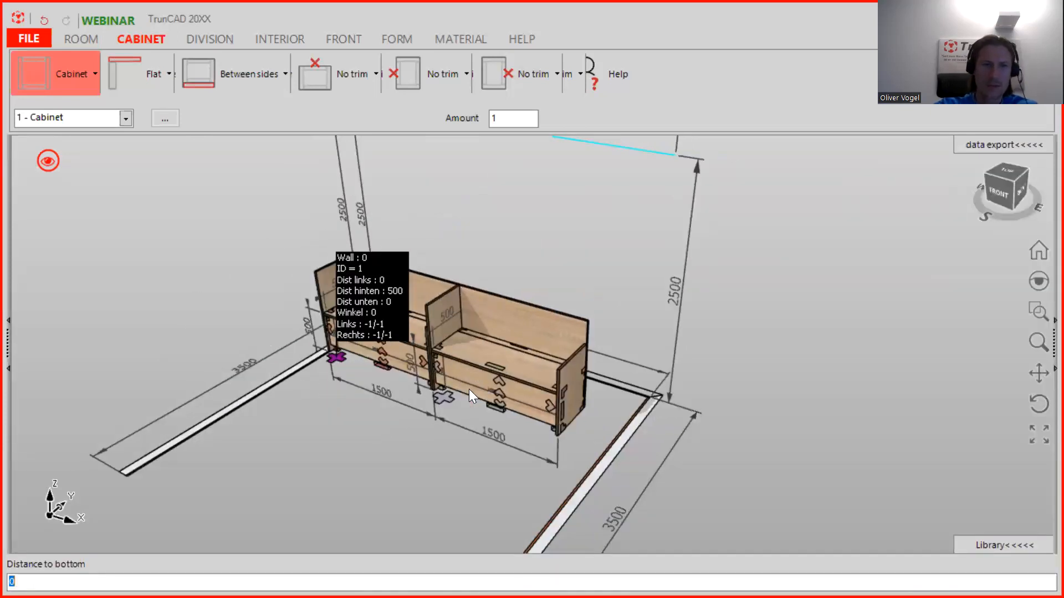
key(Return)
right_click(321, 381)
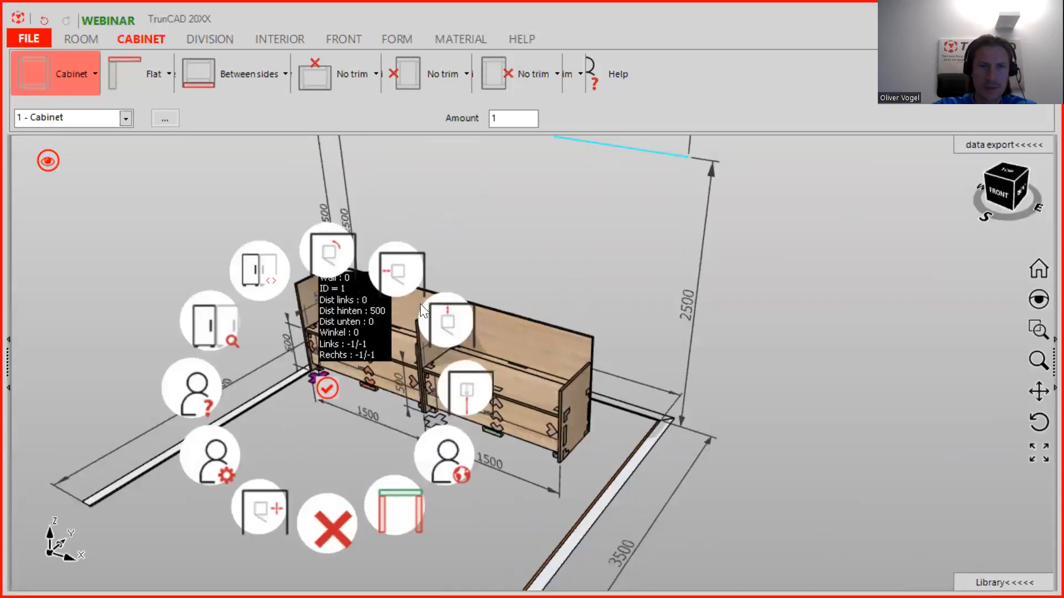
click(447, 326)
text(0)
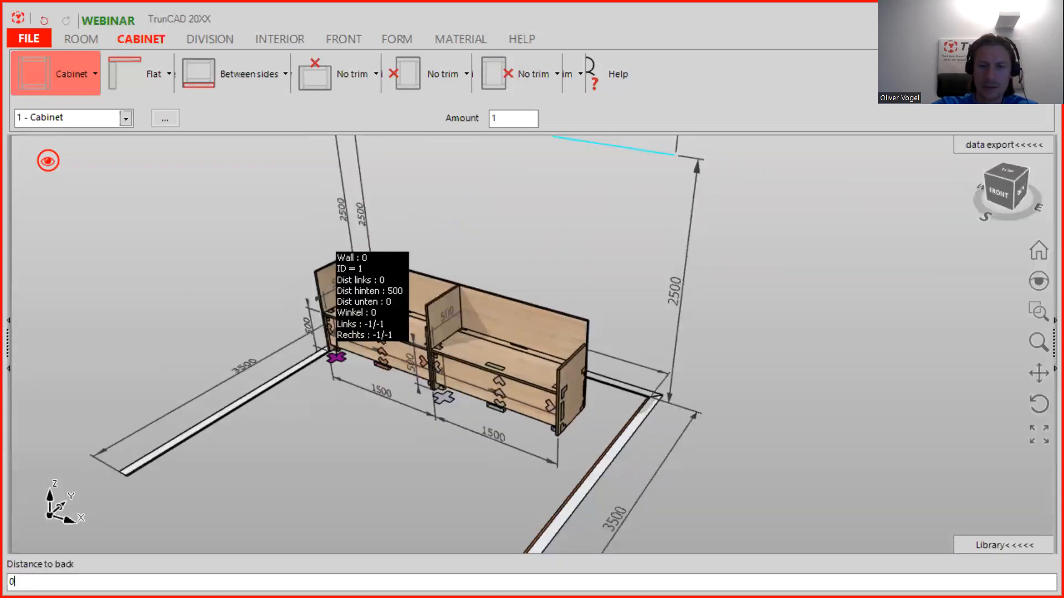
key(Return)
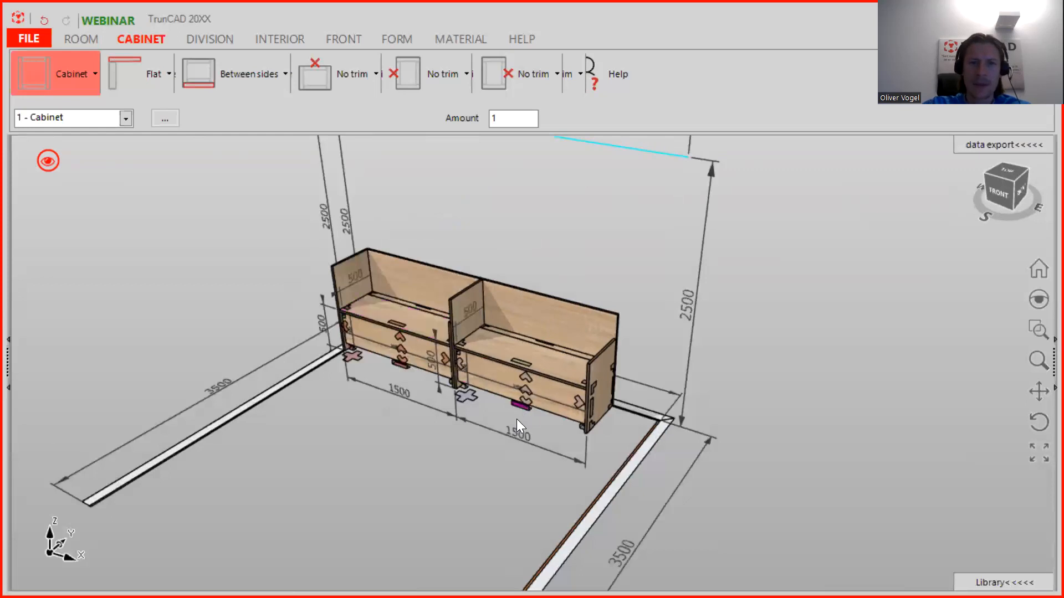
- Detach the second bench from the first and reposition it on the left wall with cabinet position 1
scroll(467, 399, up, 3)
click(468, 397)
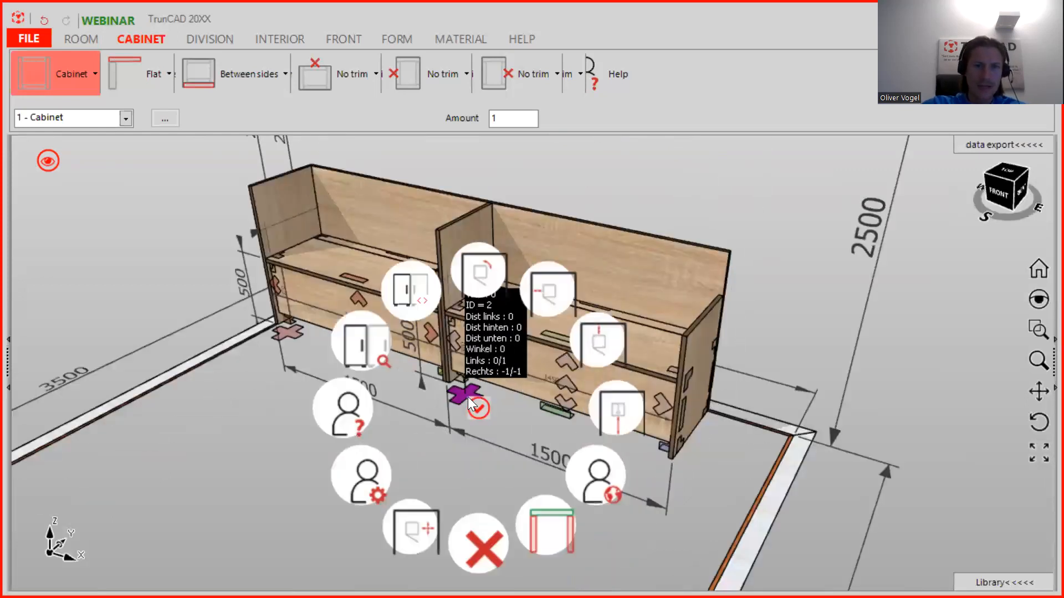
click(544, 525)
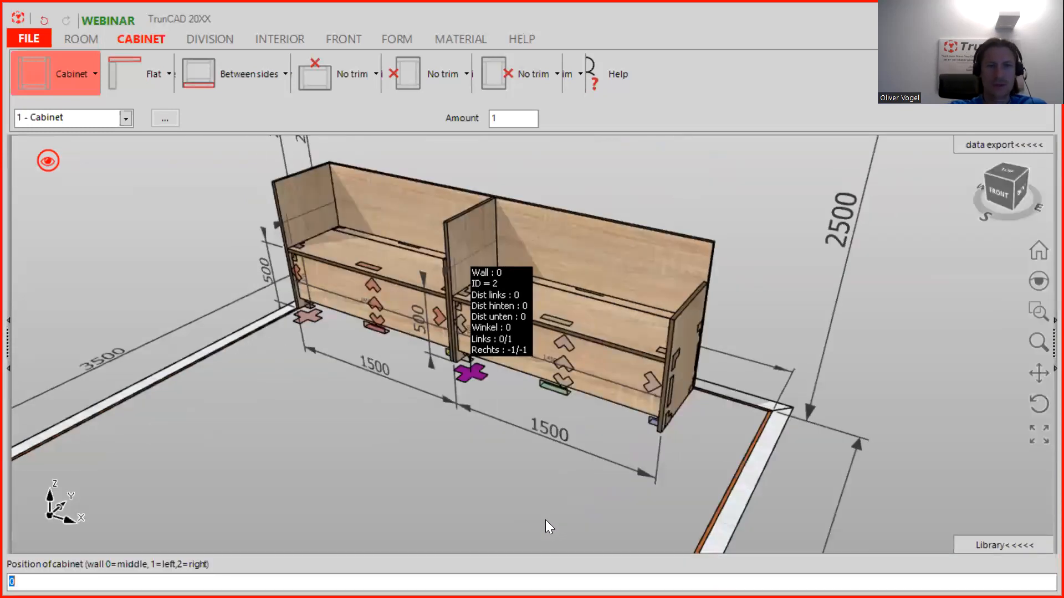
text(1)
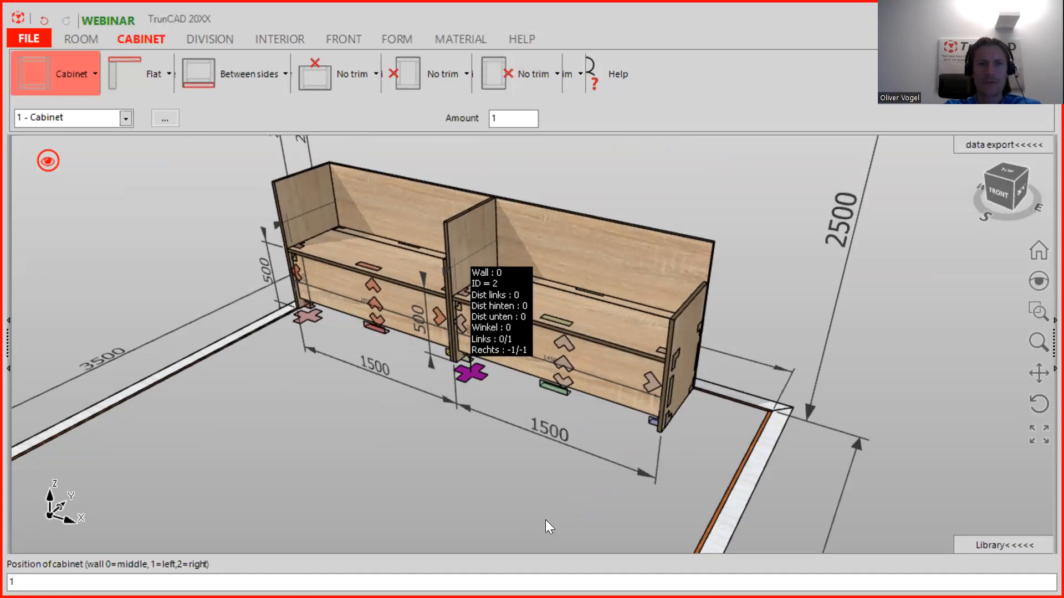
key(Return)
- Set the width of the bench on the left wall to 1000 mm
scroll(285, 390, down, 3)
middle_drag(285, 390, 227, 420)
scroll(169, 434, up, 5)
middle_drag(337, 433, 493, 465)
scroll(388, 435, up, 2)
scroll(405, 442, up, 3)
middle_drag(556, 475, 552, 450)
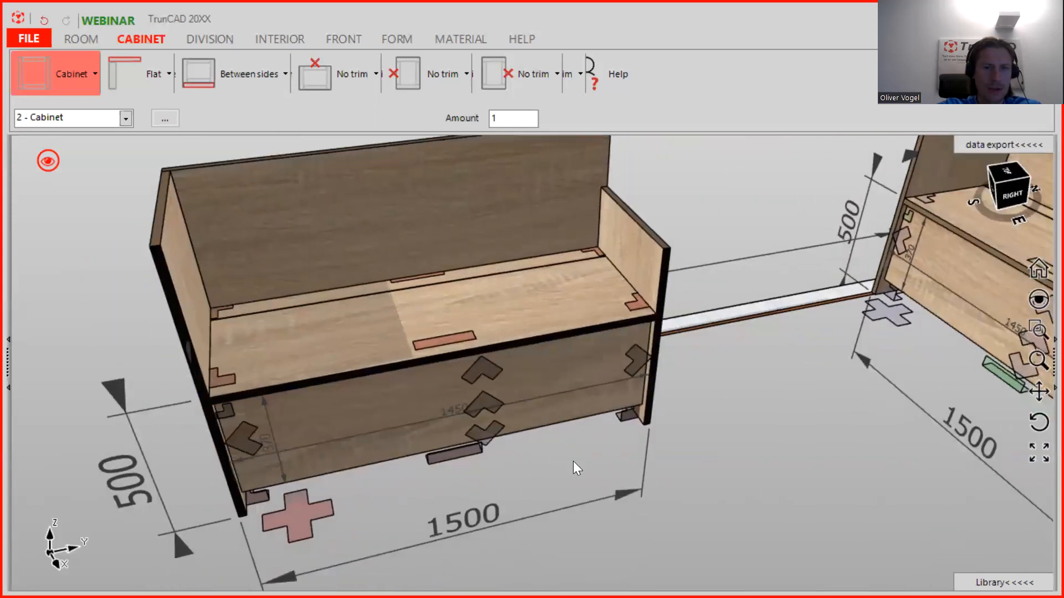
click(625, 490)
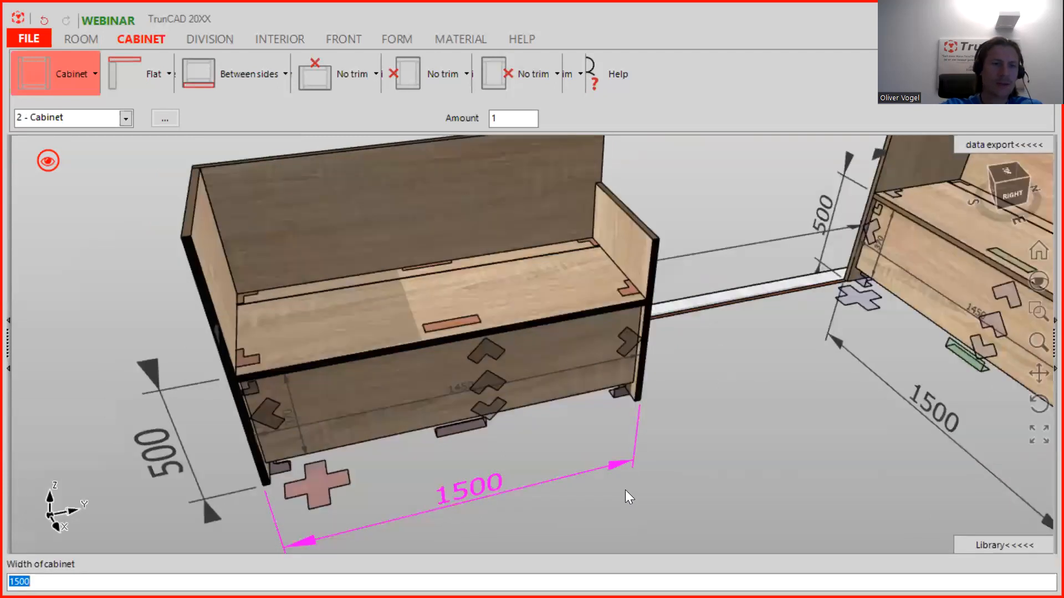
text(100)
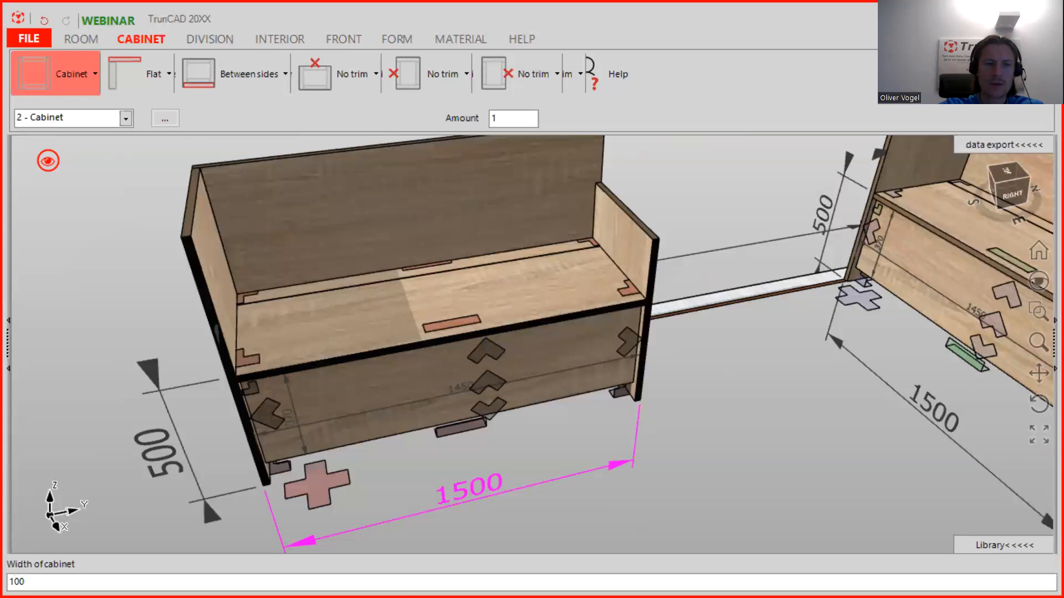
text(0)
key(Return)
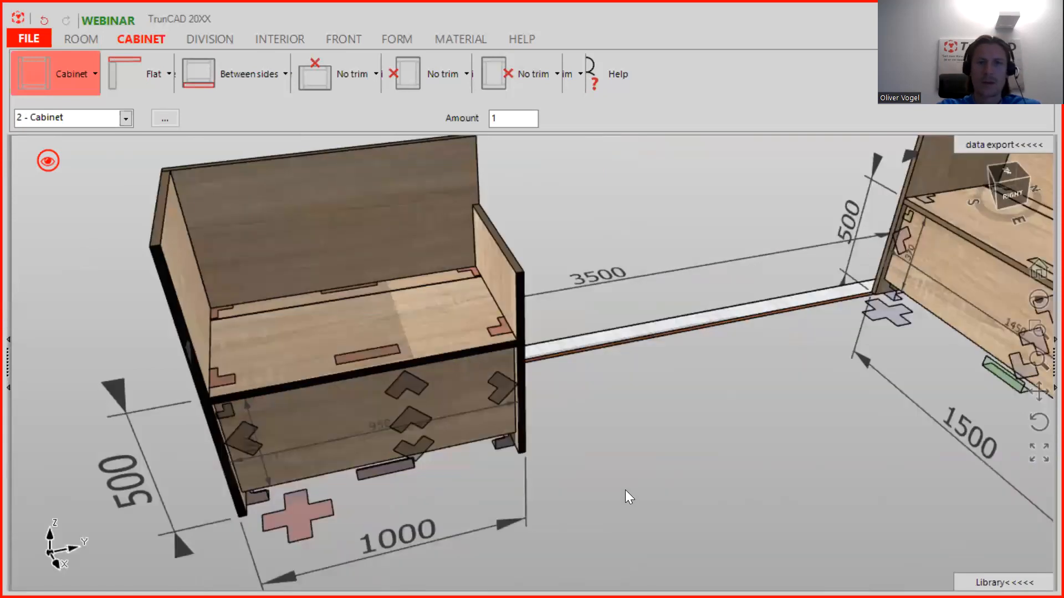
- Set the top panel overlap of the 1000 mm bench's left side to 0
mouse_move(356, 349)
middle_down()
mouse_move(380, 304)
mouse_move(394, 302)
mouse_move(349, 357)
middle_up()
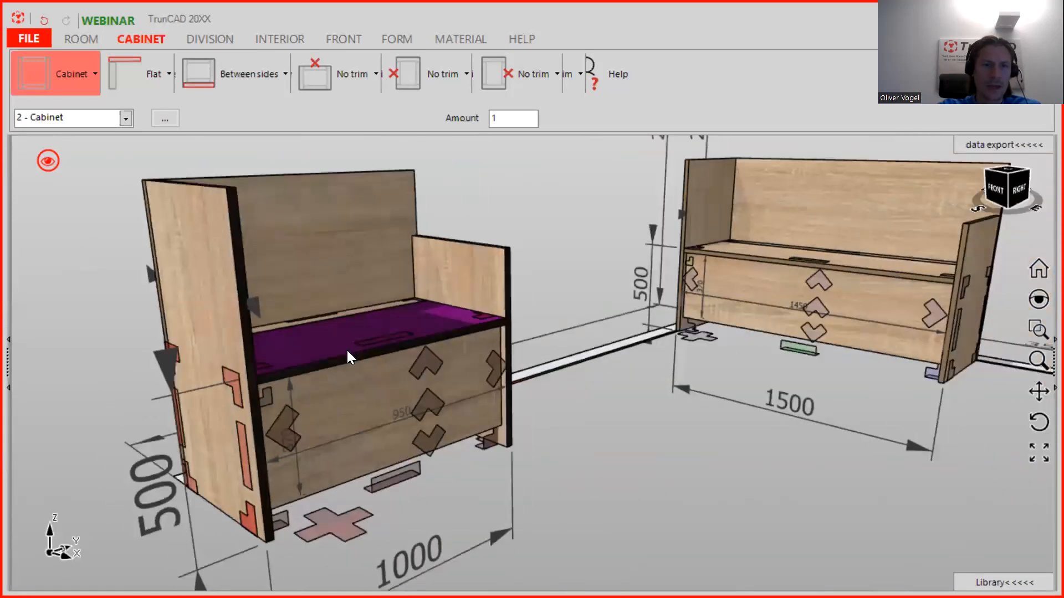
right_click(232, 380)
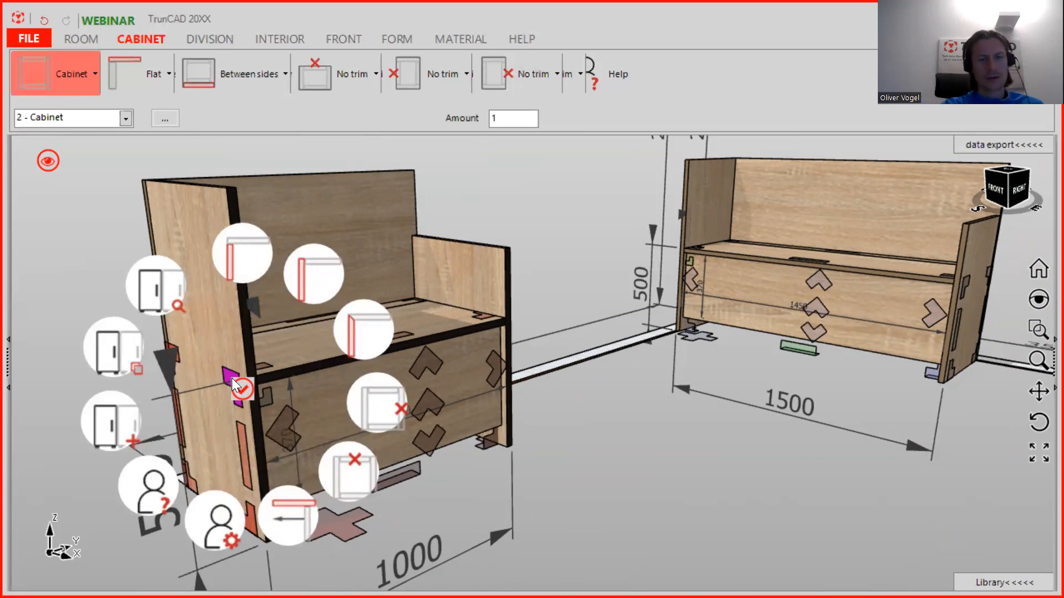
click(266, 529)
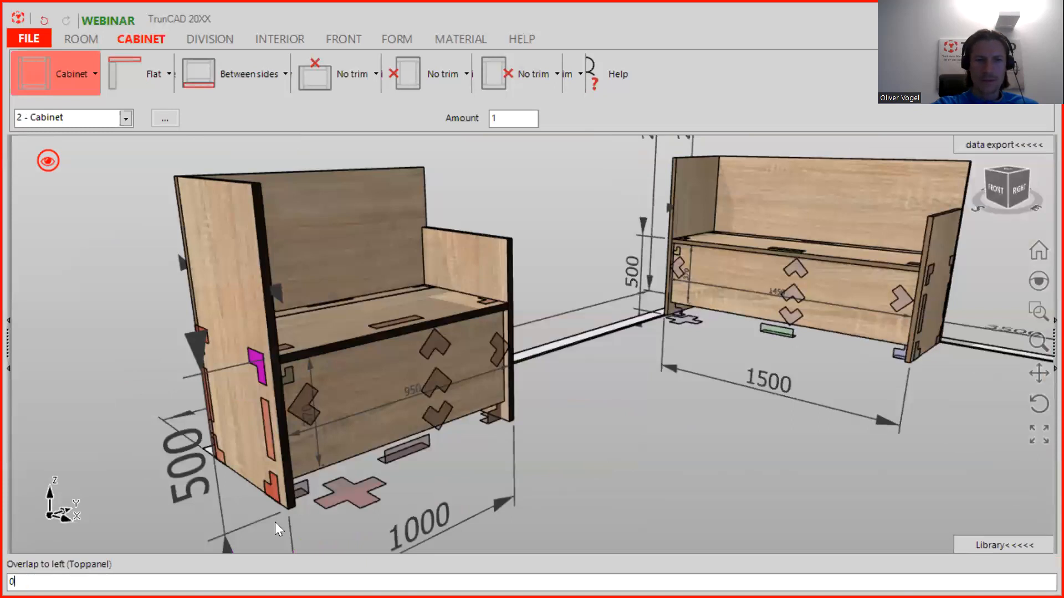
key(Return)
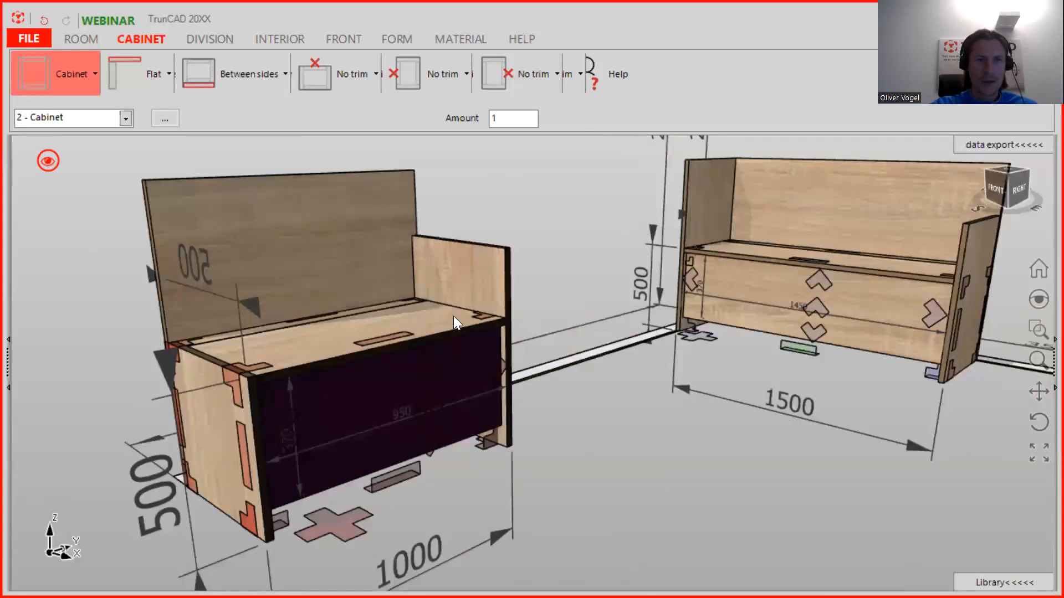
- Remove the top panel overlap of the 1000 mm bench's right side so the side ends flush with the seat
scroll(511, 256, up, 4)
middle_drag(532, 273, 382, 283)
click(550, 354)
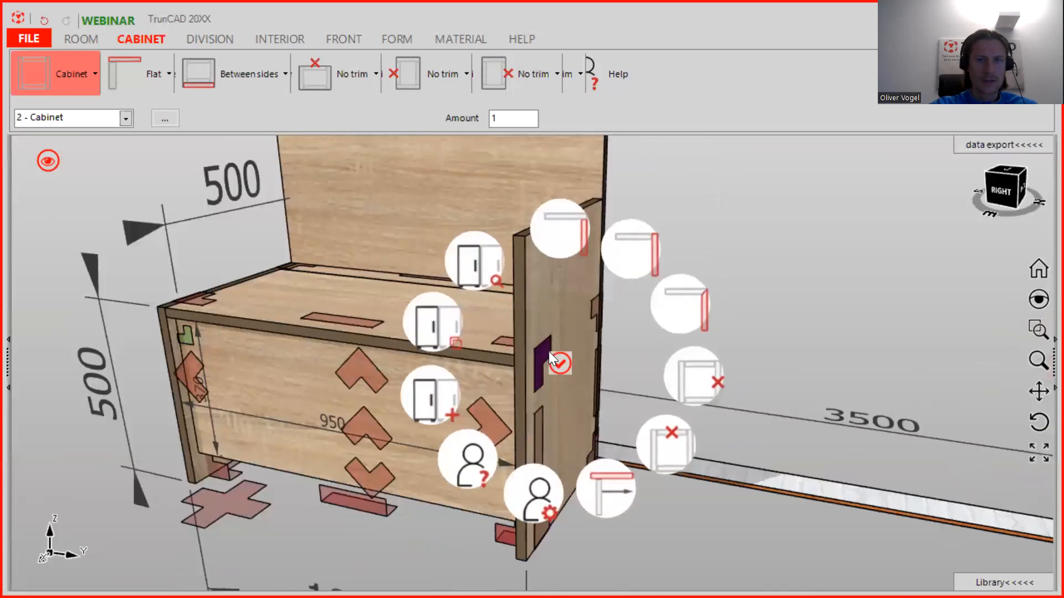
click(613, 478)
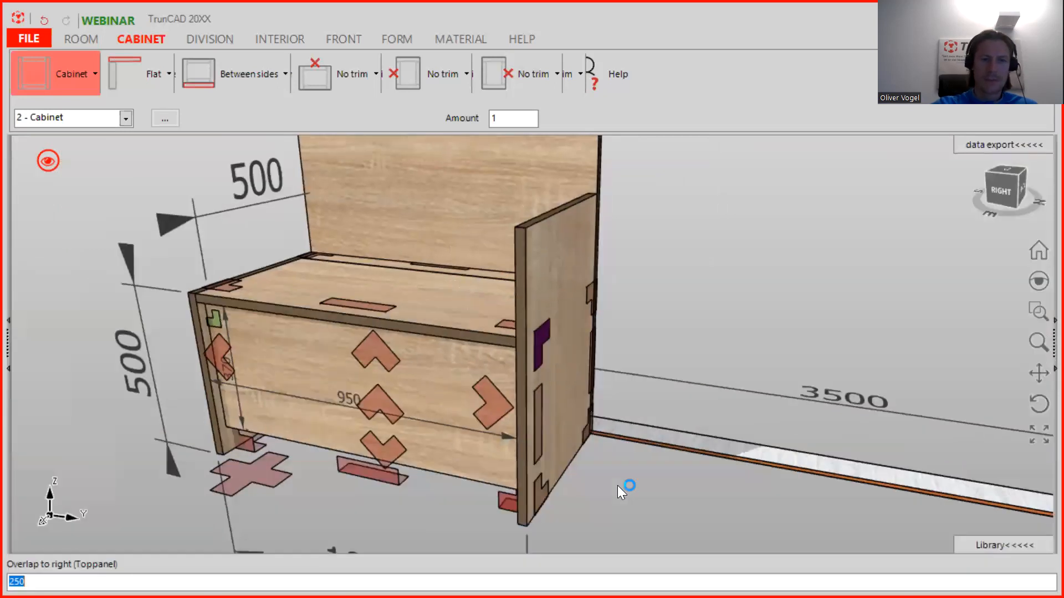
key(Return)
- Examine both benches from above, then inspect the upper right corner of the 1000 mm bench's back panel up close
middle_drag(606, 485, 632, 382)
scroll(633, 382, down, 2)
scroll(701, 342, down, 2)
ctrl+middle_drag(700, 341, 612, 412)
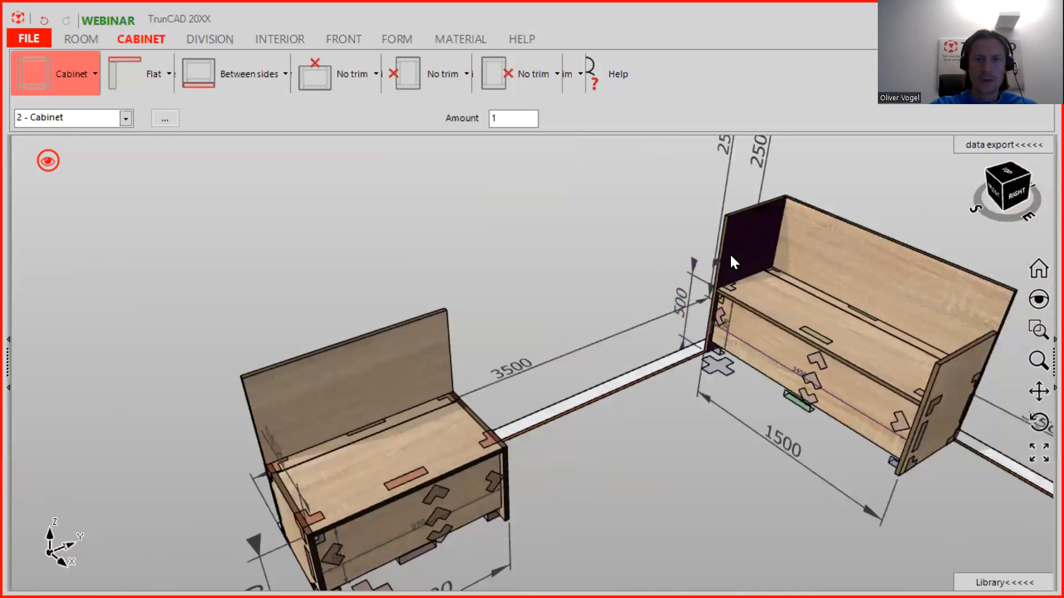
scroll(730, 253, down, 3)
scroll(730, 254, down, 2)
mouse_move(696, 286)
middle_down()
mouse_move(649, 279)
mouse_move(696, 277)
mouse_move(658, 297)
mouse_move(643, 359)
mouse_move(652, 302)
middle_up()
scroll(696, 277, up, 3)
middle_drag(480, 337, 508, 277)
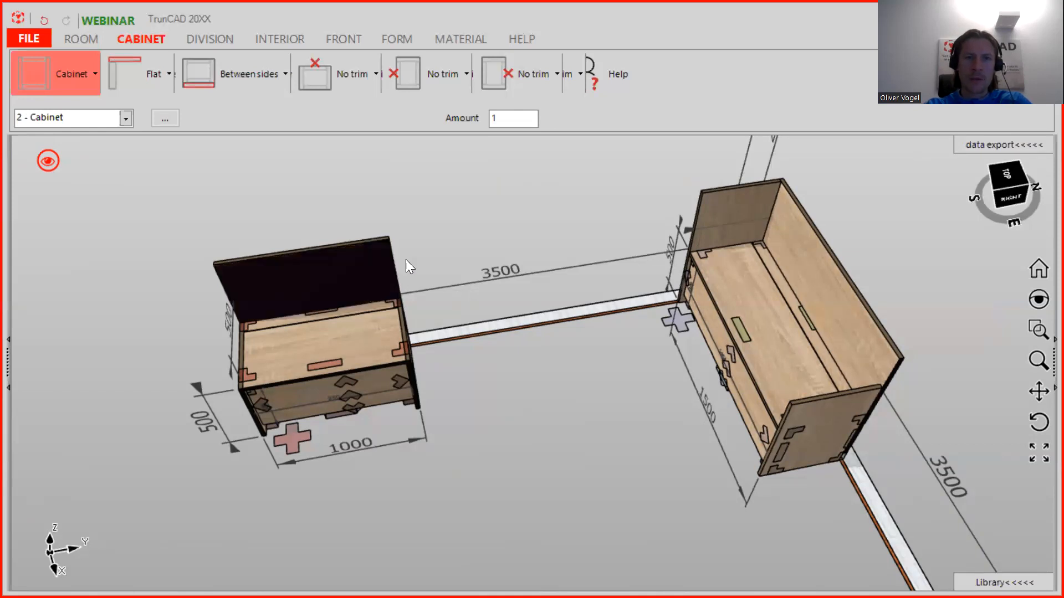
scroll(416, 217, up, 1)
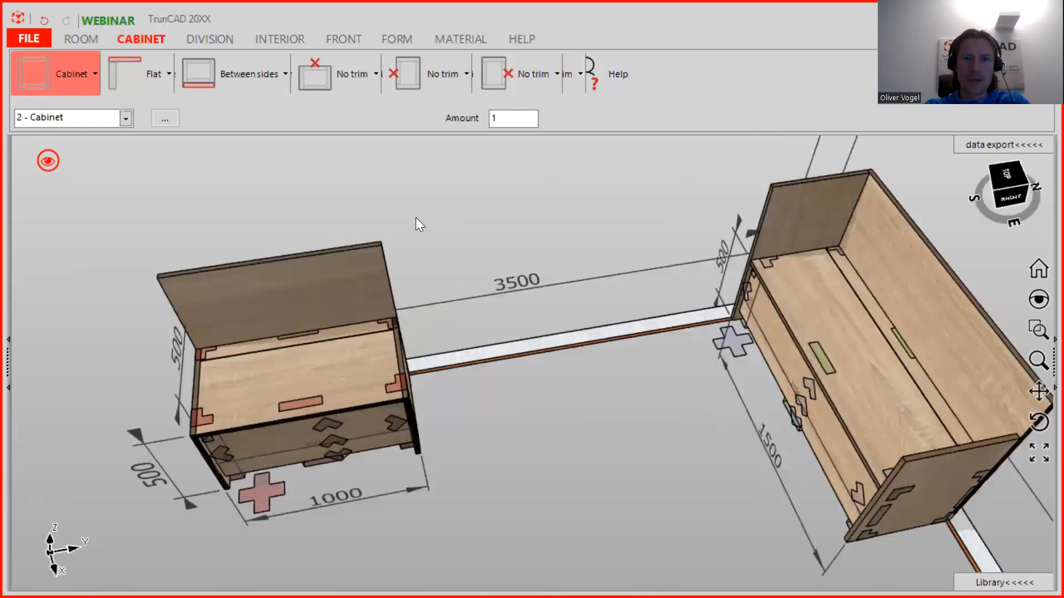
scroll(399, 230, up, 5)
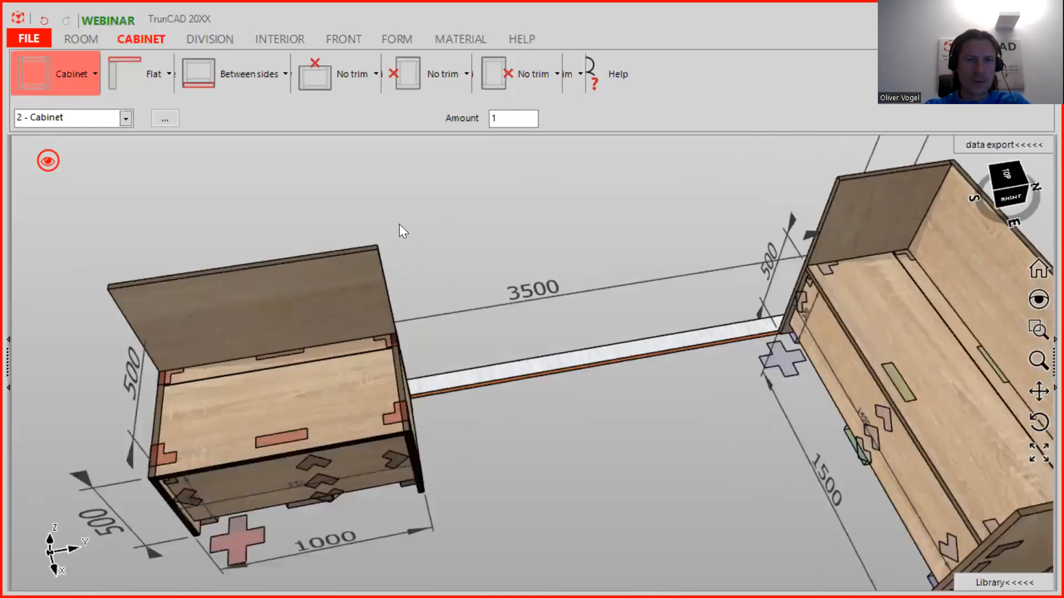
scroll(389, 226, up, 1)
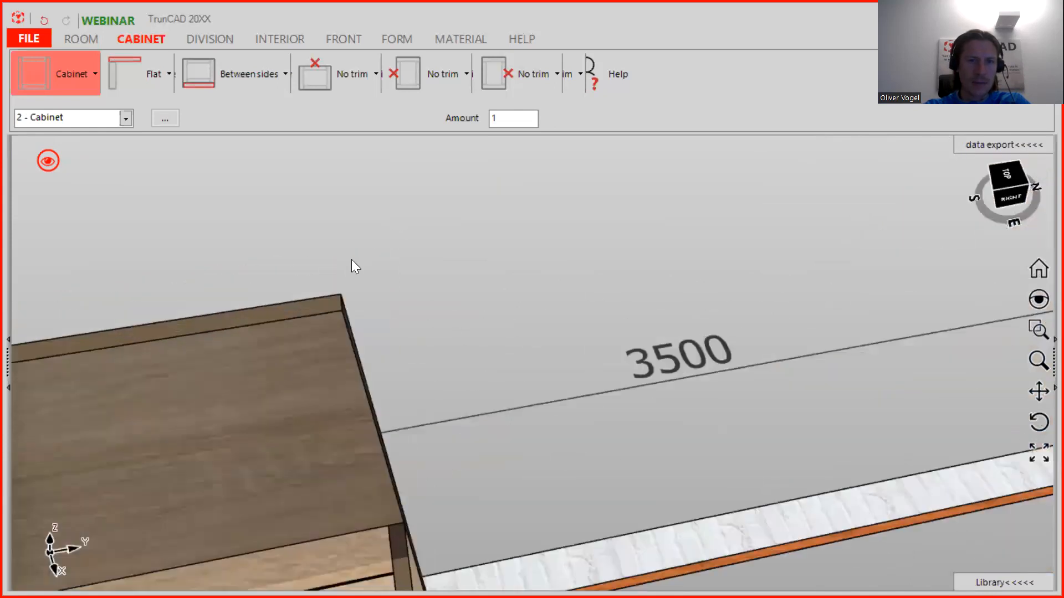
scroll(351, 270, up, 1)
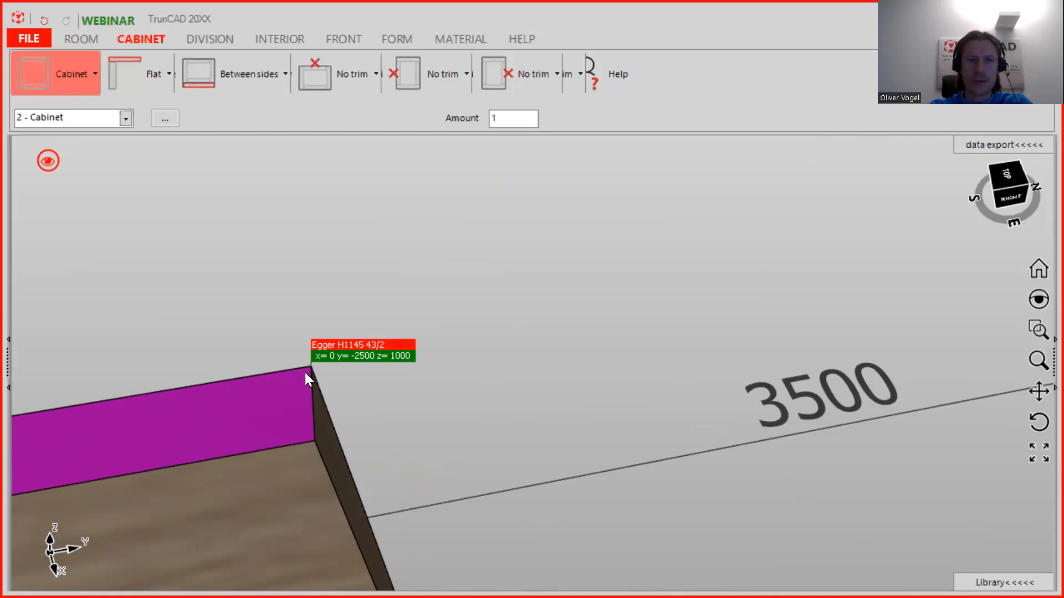
- Measure the distance from the 1000 mm bench's upper right back corner to the nearest upper corner of the 1500 mm bench
scroll(305, 372, down, 8)
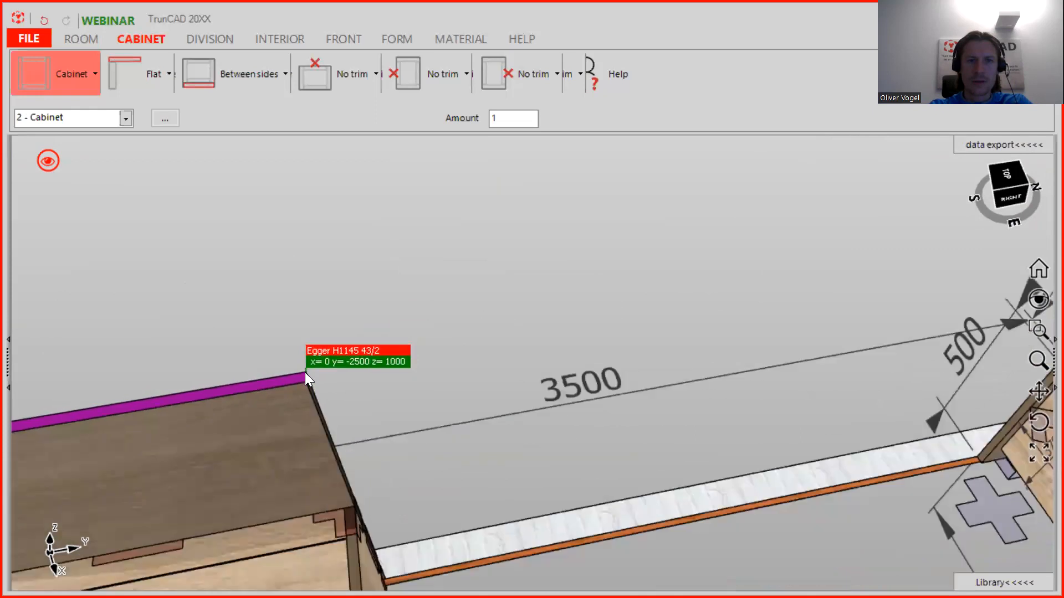
scroll(304, 372, down, 3)
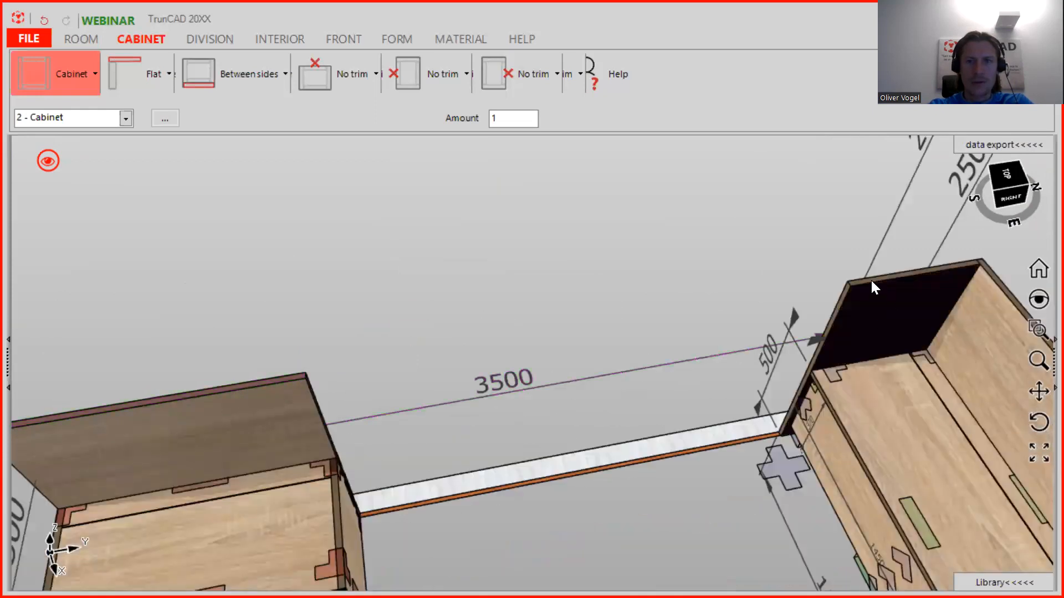
scroll(867, 275, up, 5)
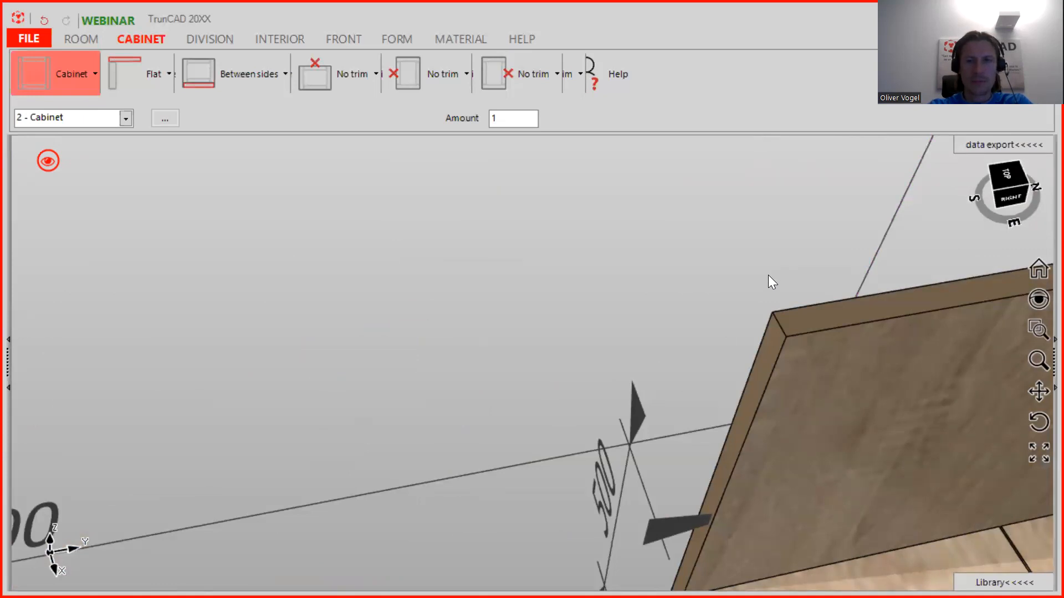
click(773, 317)
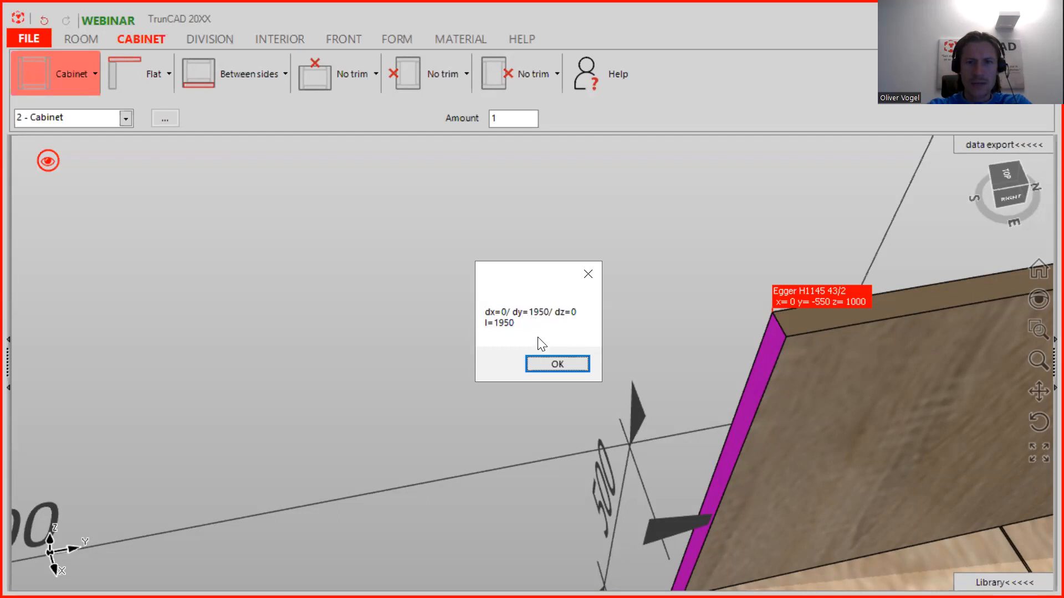
click(558, 364)
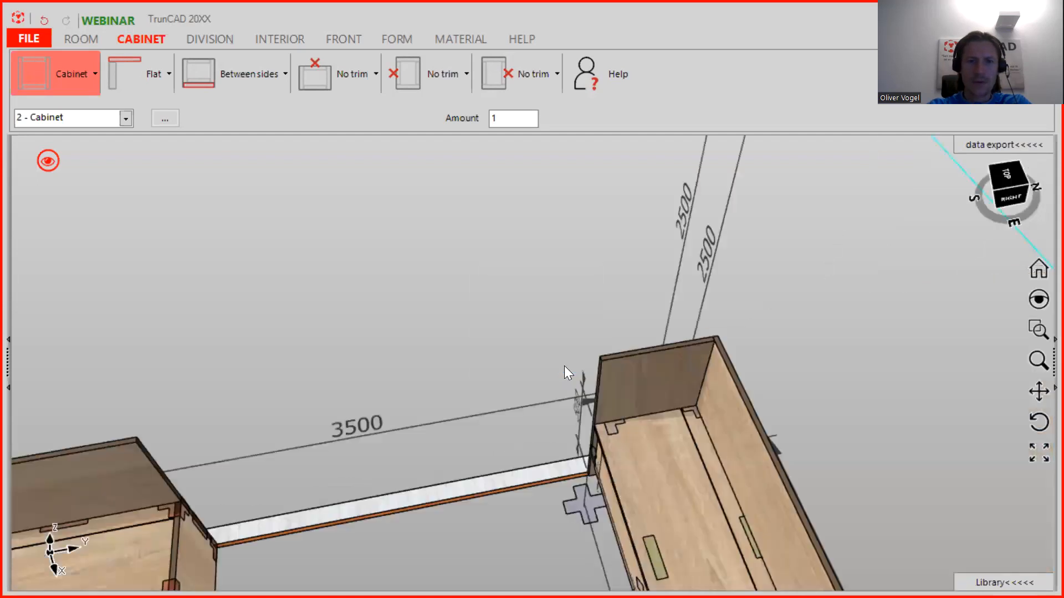
- Set the 1000 mm bench's distance from the left to 1950 mm
scroll(370, 472, up, 5)
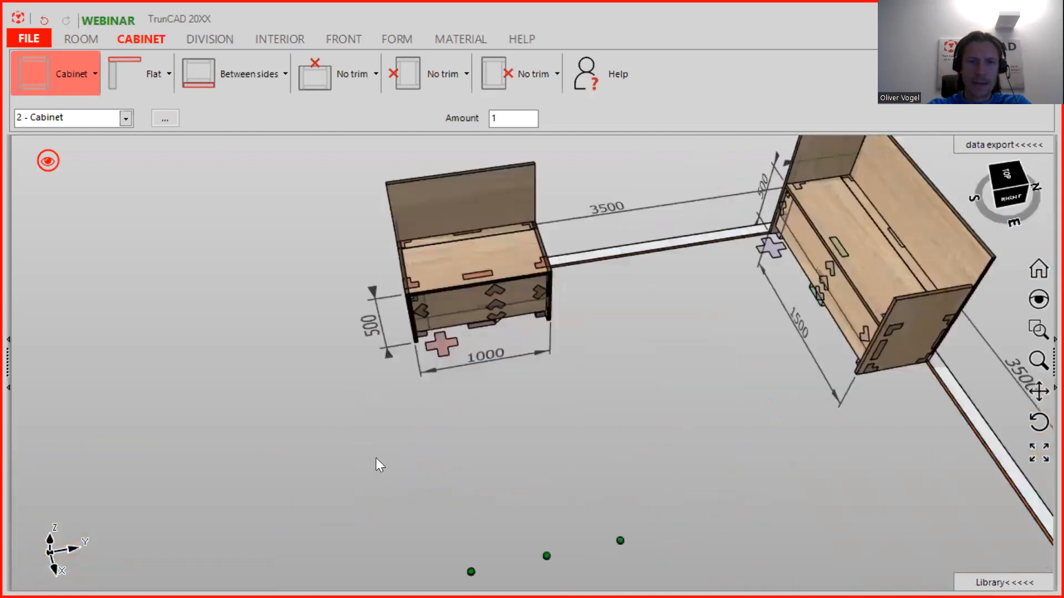
middle_drag(484, 358, 483, 435)
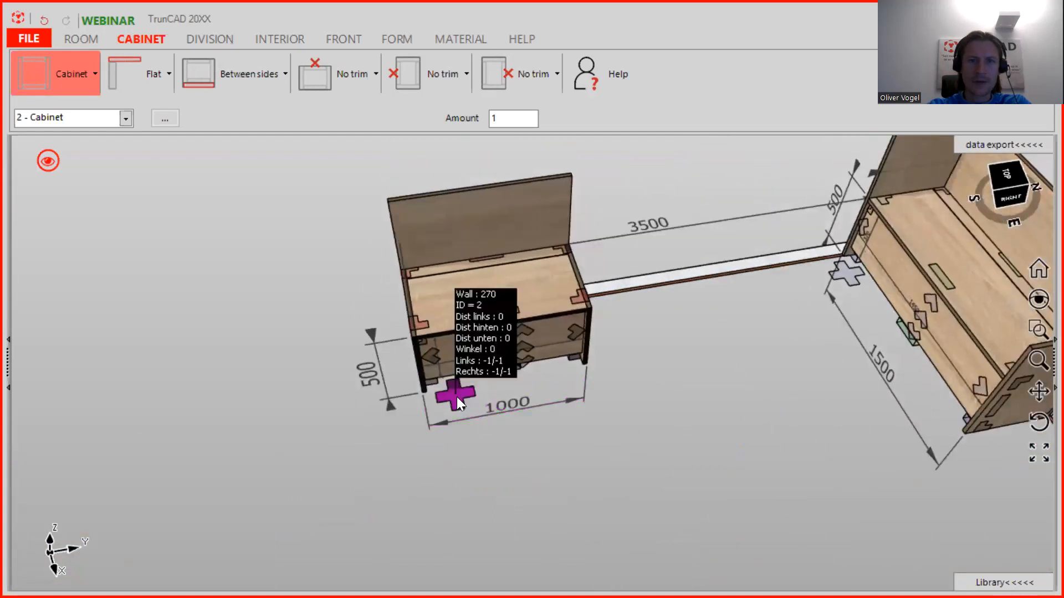
click(456, 397)
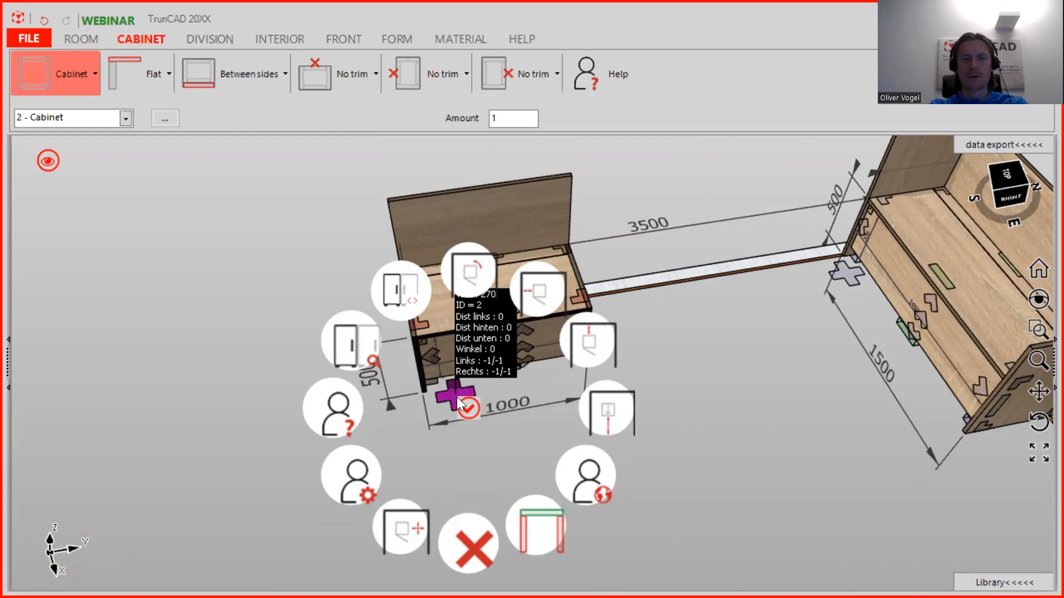
click(537, 295)
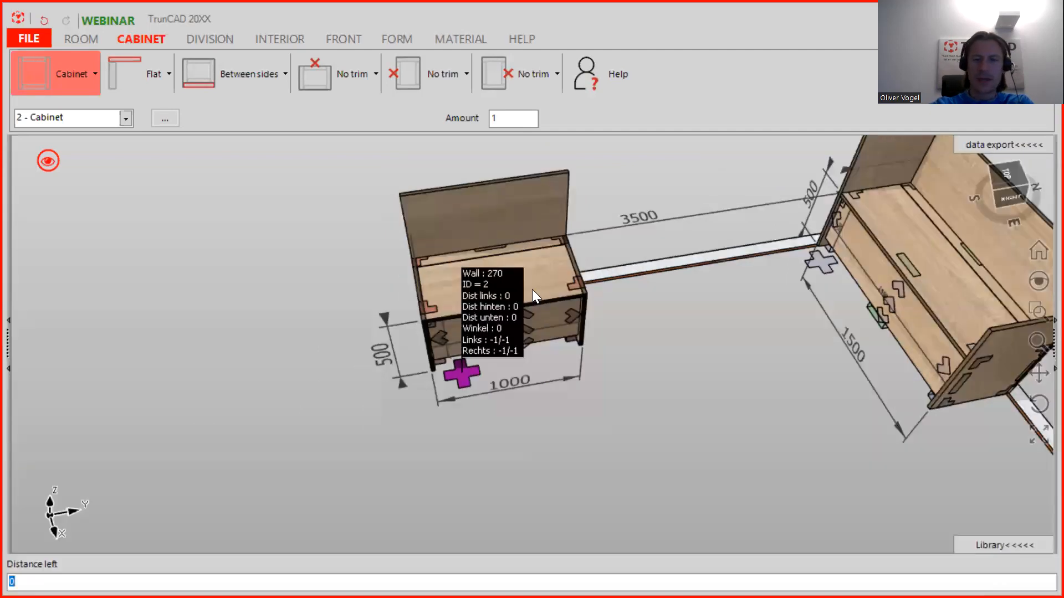
text(1950)
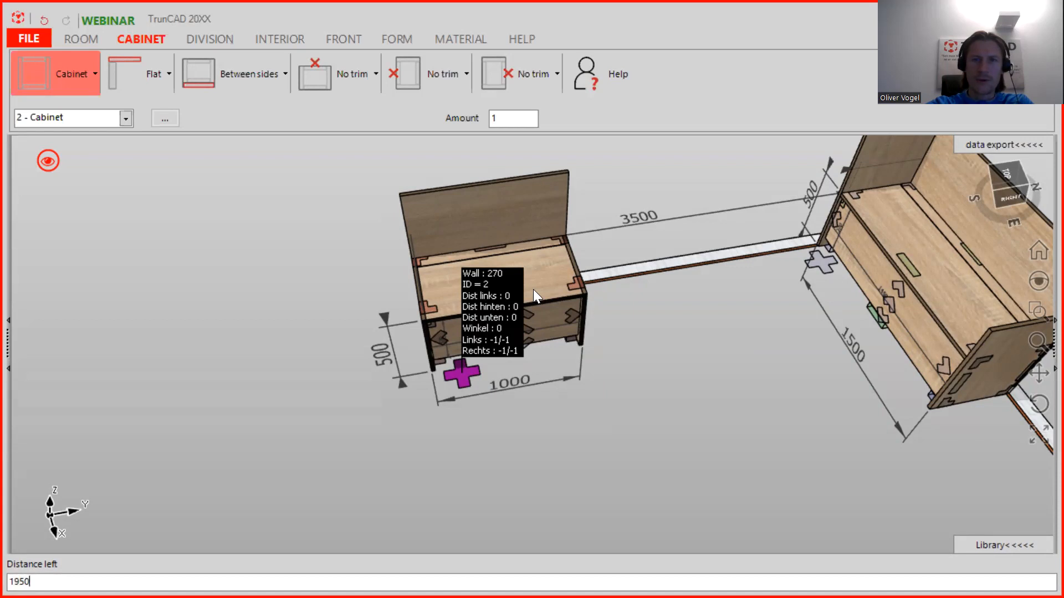
key(Return)
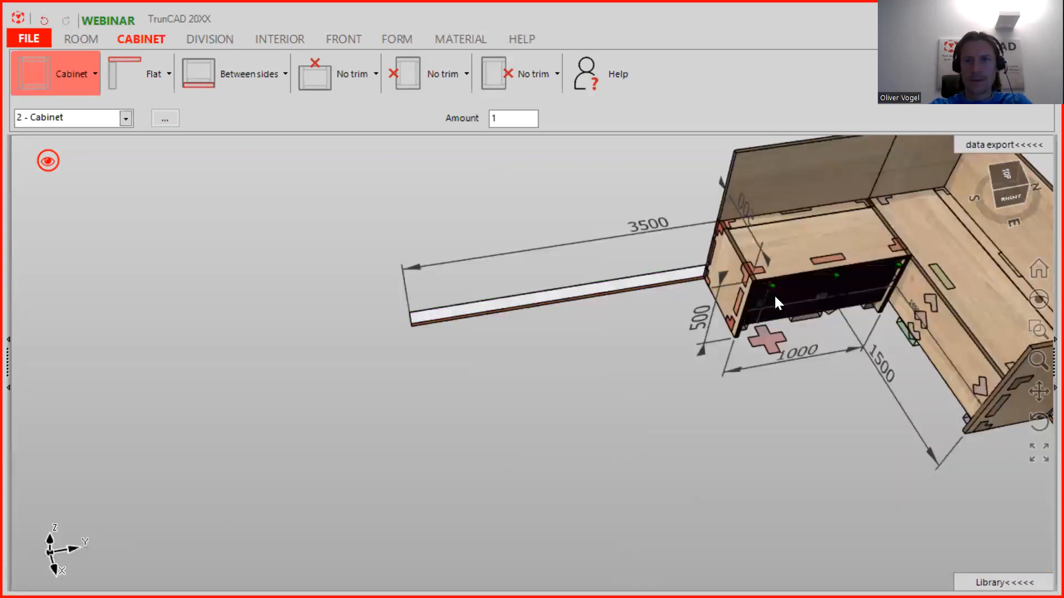
- Examine the inner corner where the two benches meet, checking the back panels, seats and the side between the lids
middle_drag(788, 224, 594, 302)
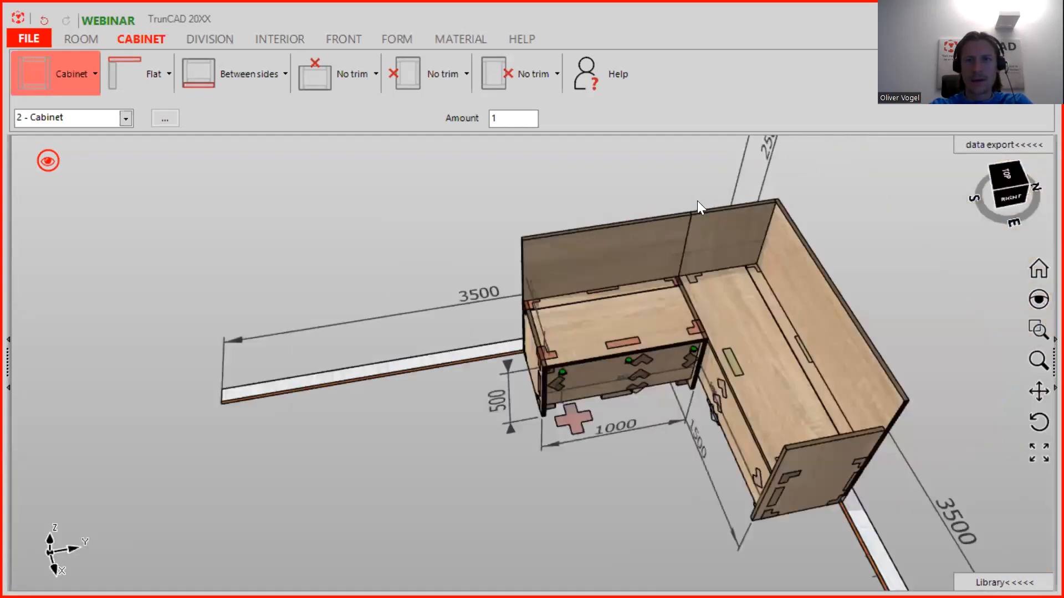
scroll(695, 202, up, 1)
scroll(696, 200, up, 4)
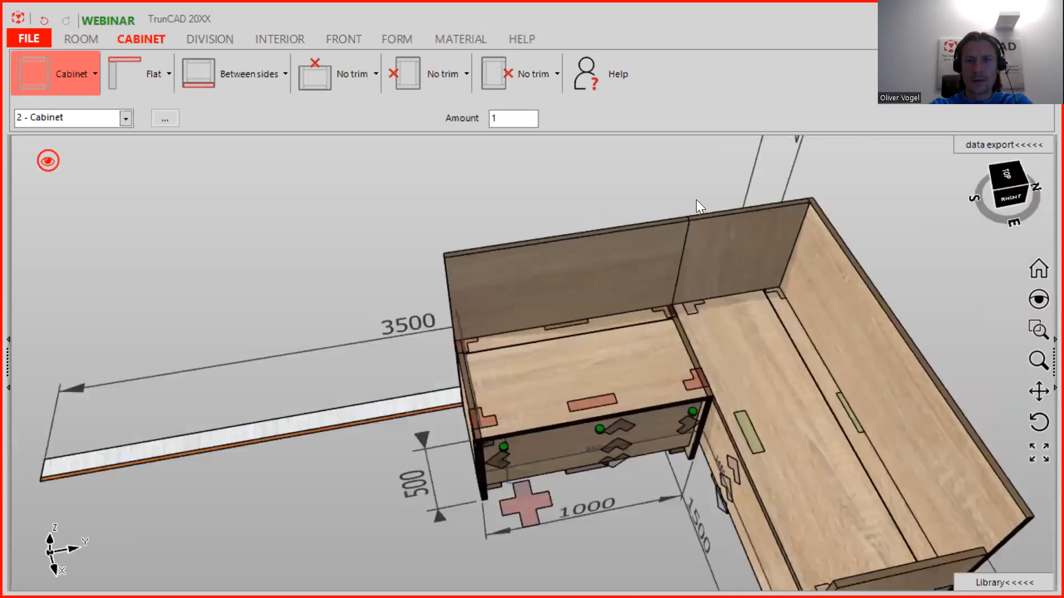
middle_drag(692, 328, 686, 283)
scroll(681, 420, up, 3)
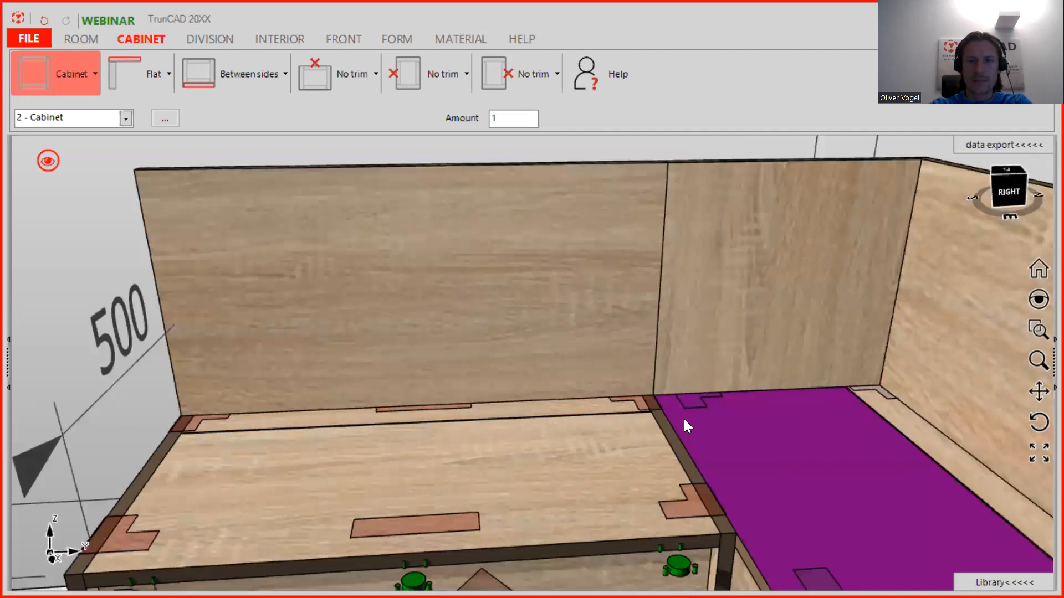
scroll(671, 380, down, 4)
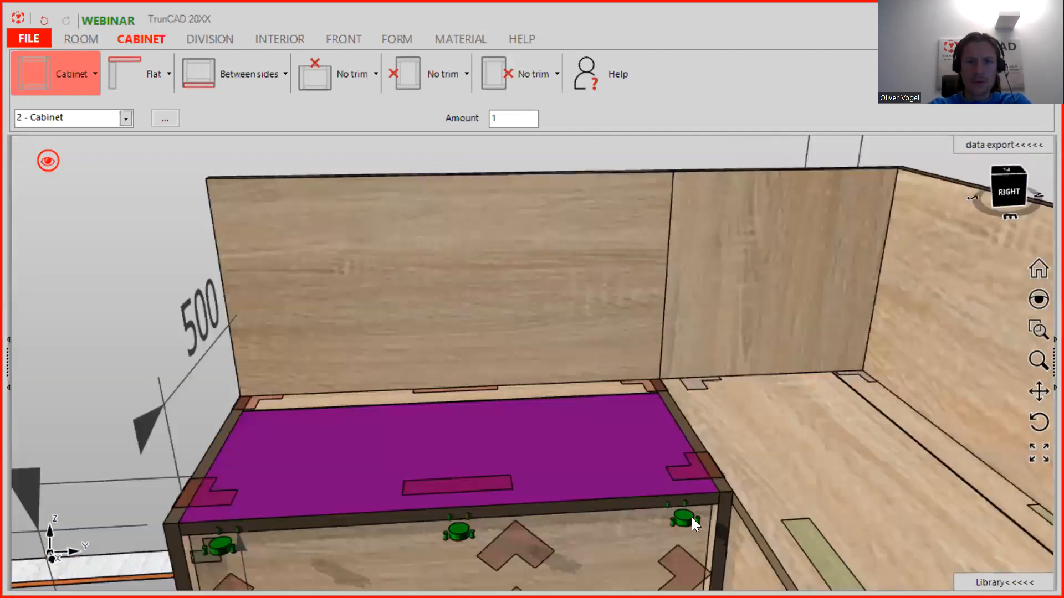
scroll(689, 512, up, 3)
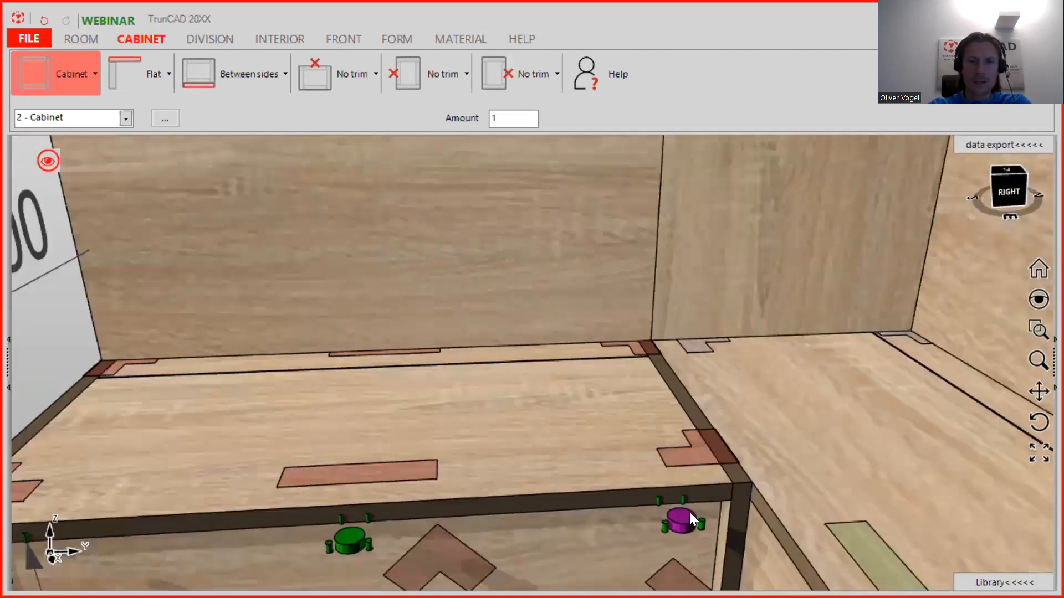
scroll(681, 464, down, 3)
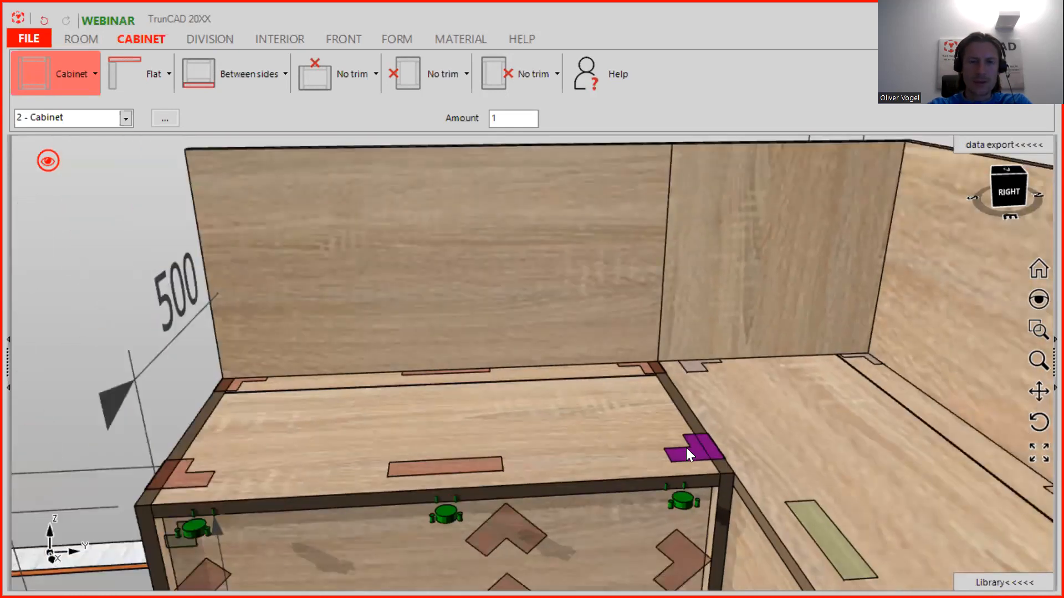
mouse_move(686, 447)
middle_down()
mouse_move(707, 449)
mouse_move(698, 454)
middle_up()
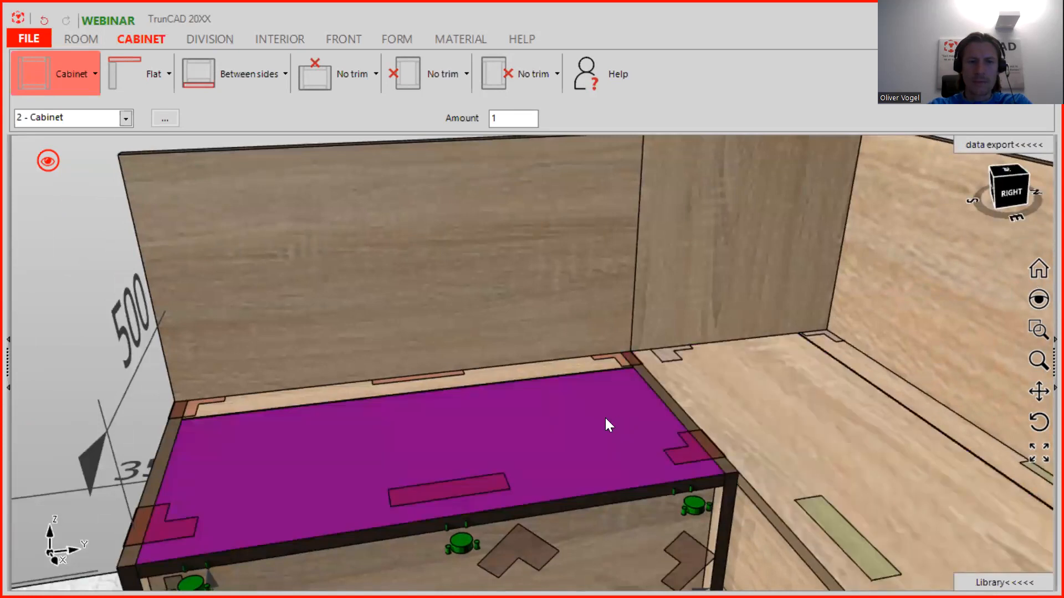
- Inspect the part drawing of the 1000 mm bench's lid, then close it
click(605, 419)
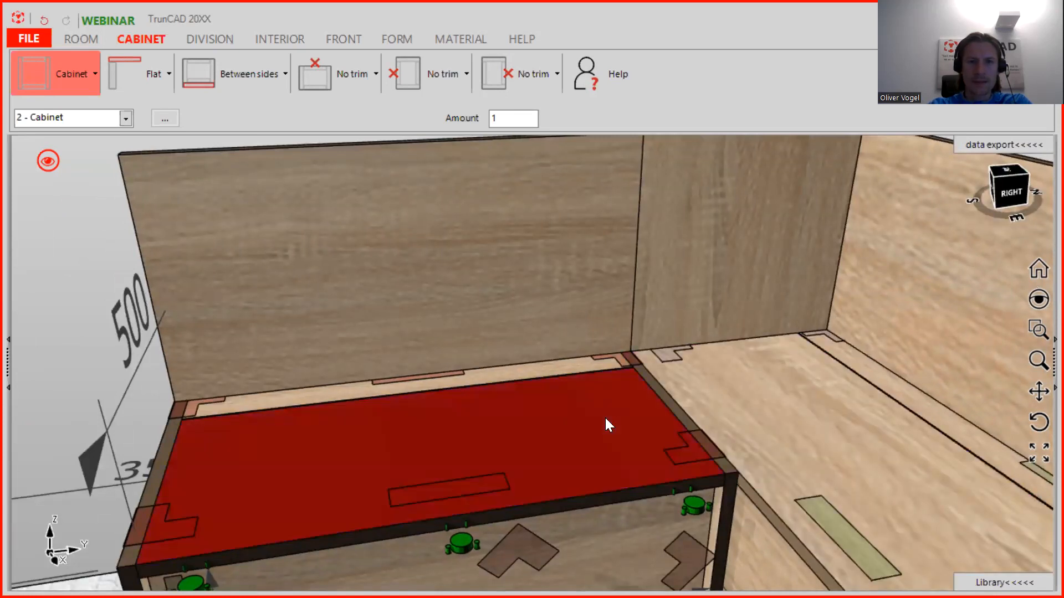
double_click(593, 410)
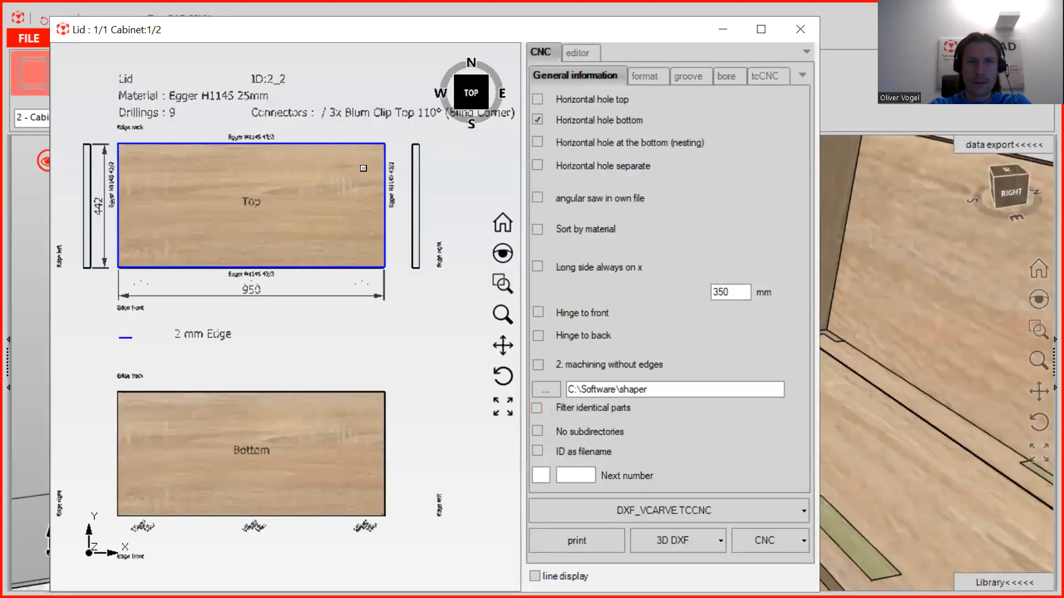
scroll(336, 132, up, 2)
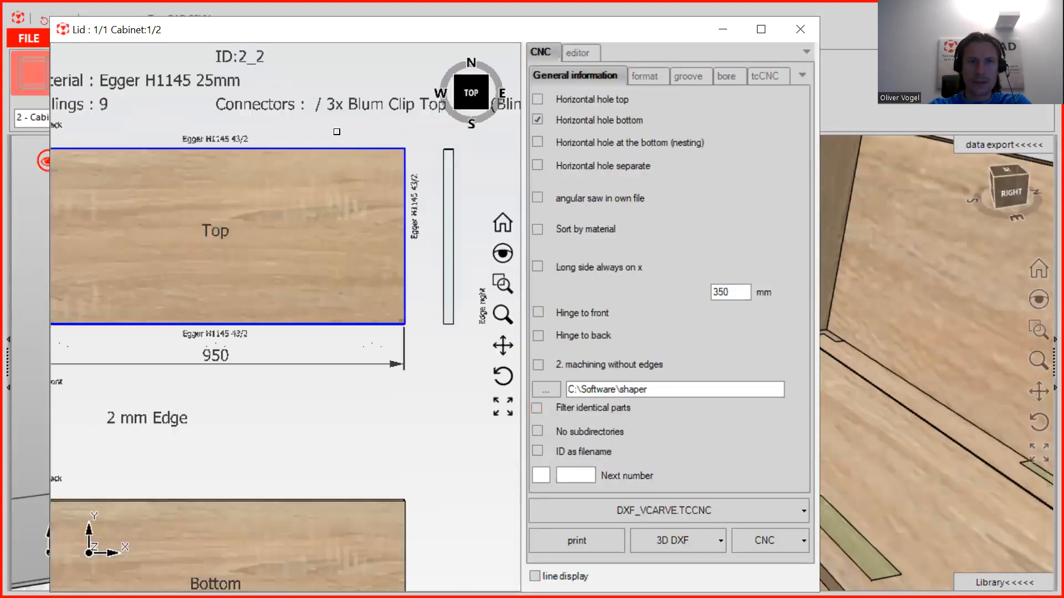
click(800, 39)
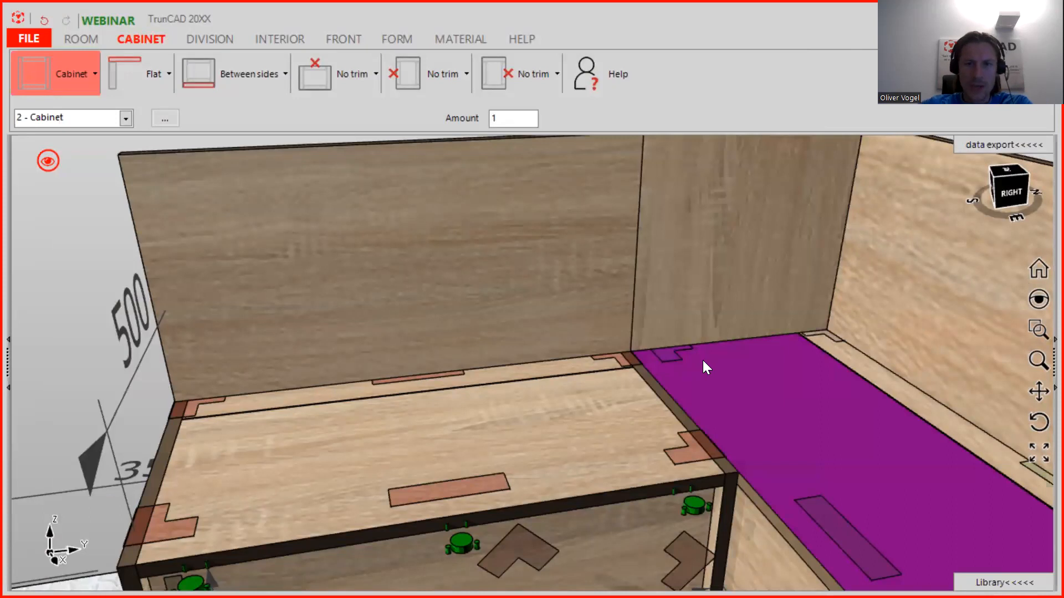
- Change the right top joint of the 1000 mm bench so the lid runs over the right side panel
scroll(611, 410, up, 3)
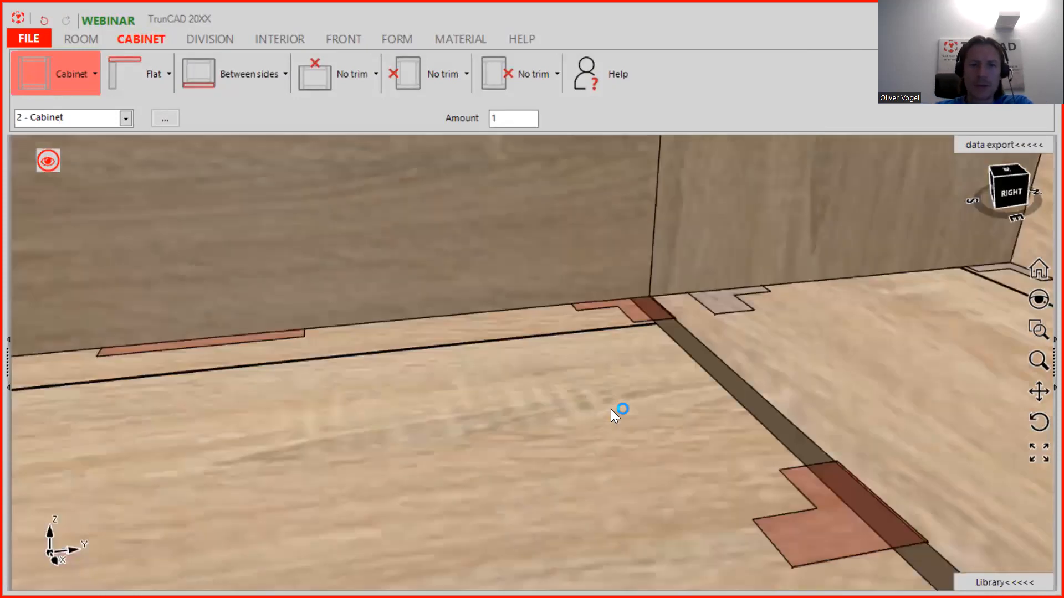
scroll(611, 409, up, 1)
middle_drag(809, 332, 698, 335)
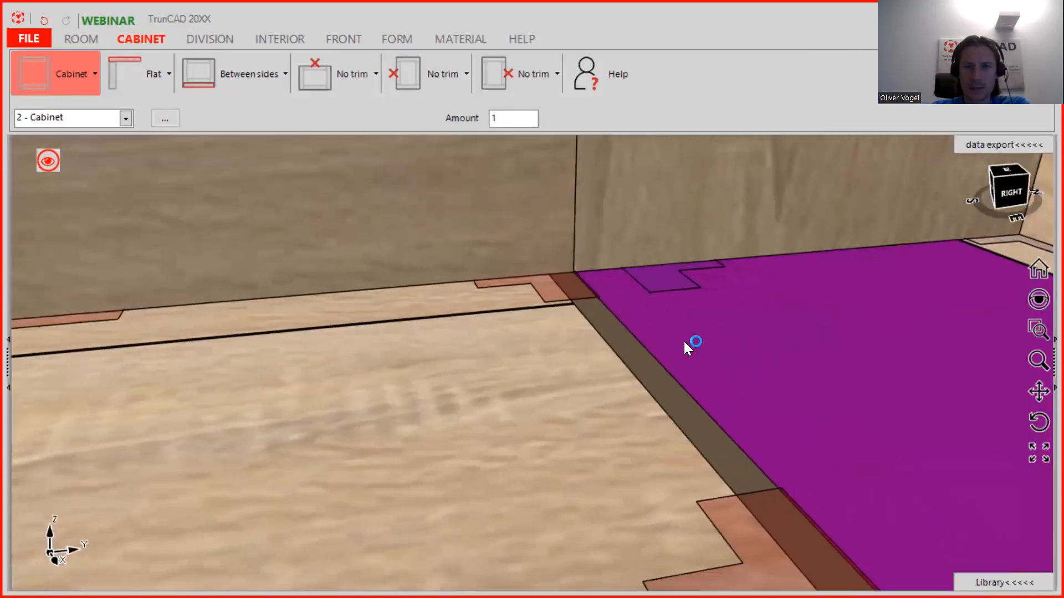
scroll(686, 341, down, 3)
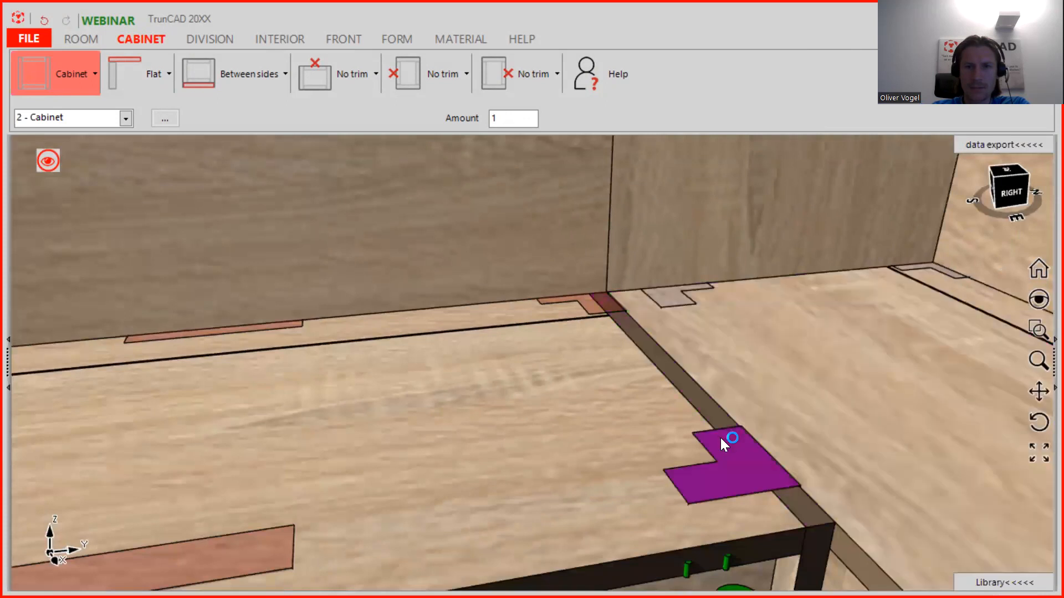
right_click(743, 451)
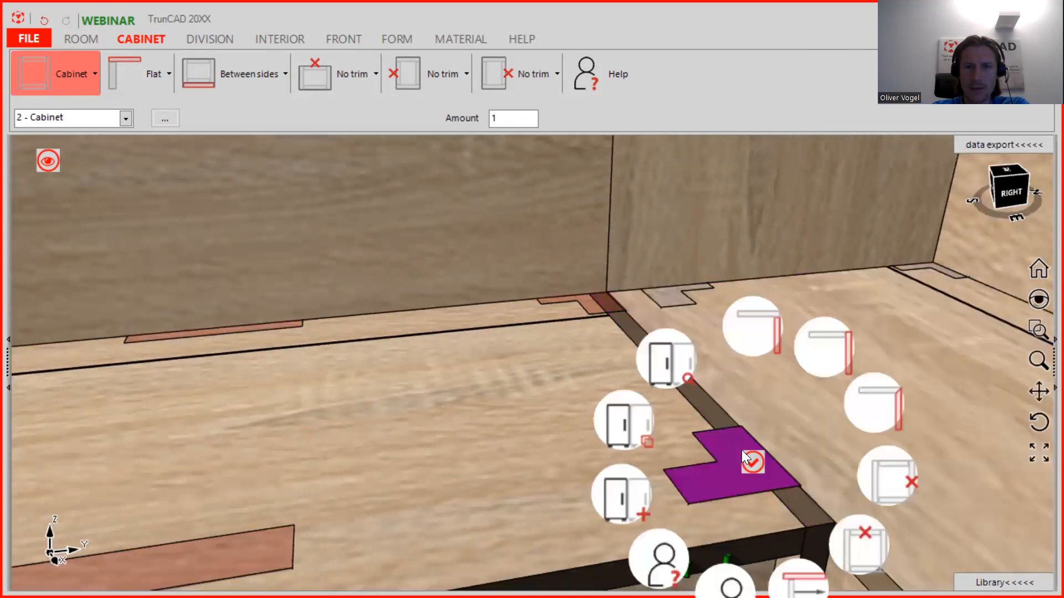
click(742, 328)
scroll(702, 384, down, 3)
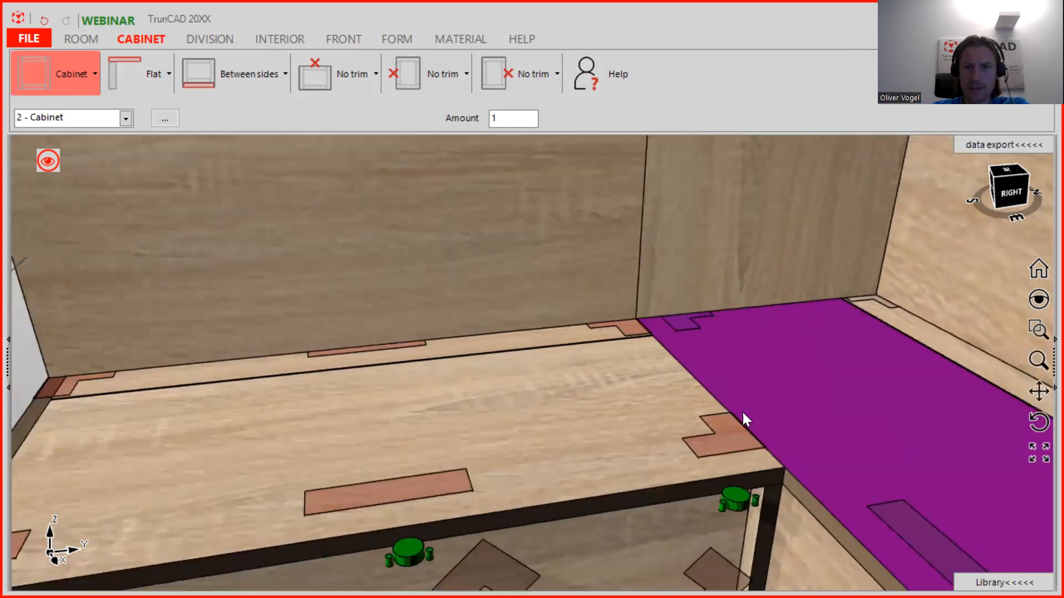
- Change the left top joint of the 1000 mm bench so the lid runs over the left side panel
middle_drag(539, 409, 654, 393)
scroll(642, 392, up, 3)
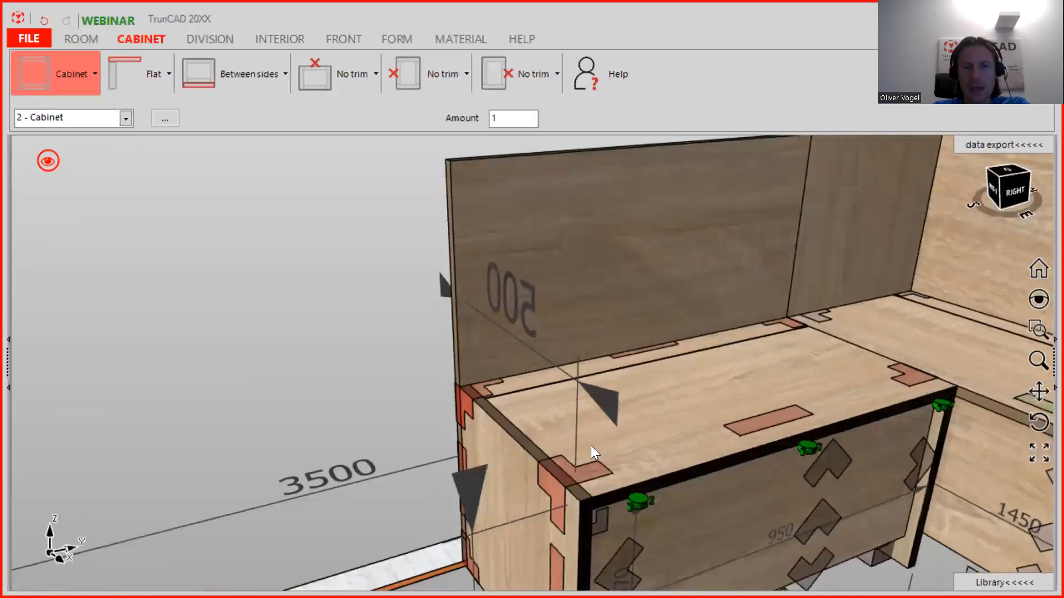
click(547, 483)
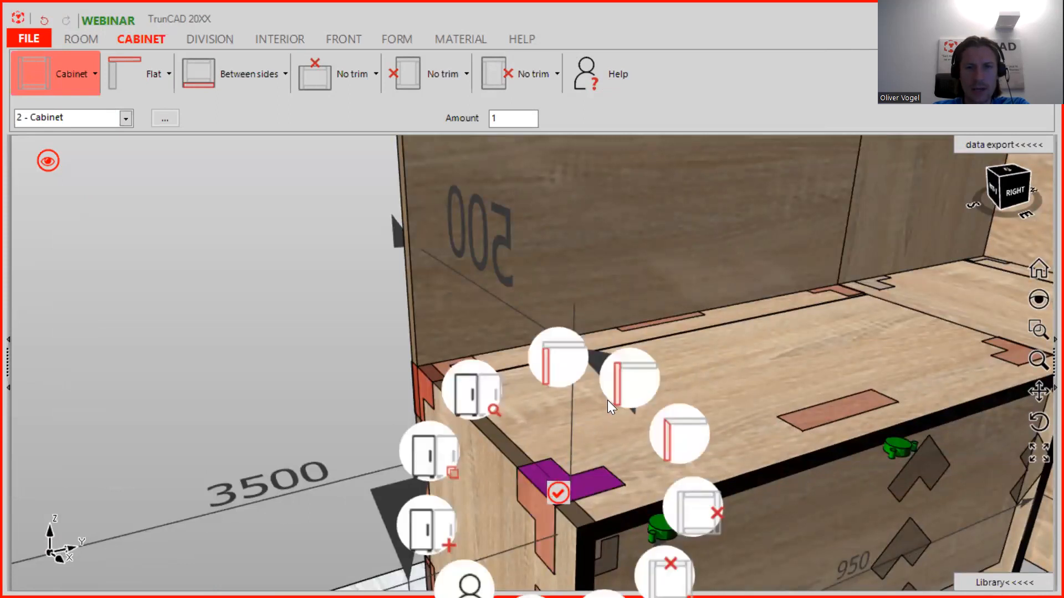
click(552, 364)
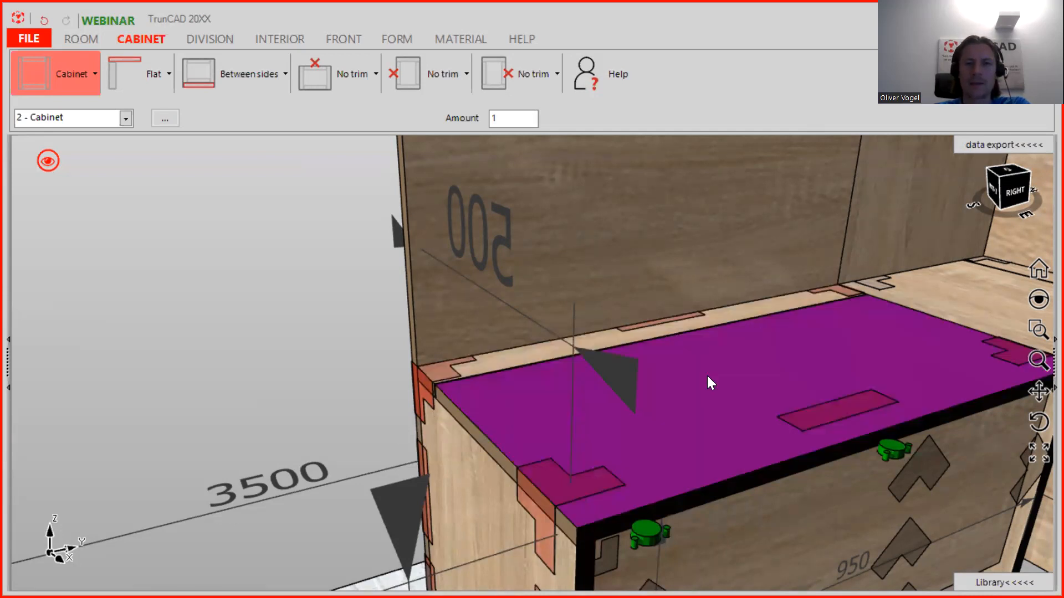
- View the whole corner bench in the textured display without edge lines, then in the transparent wireframe display
scroll(707, 376, down, 6)
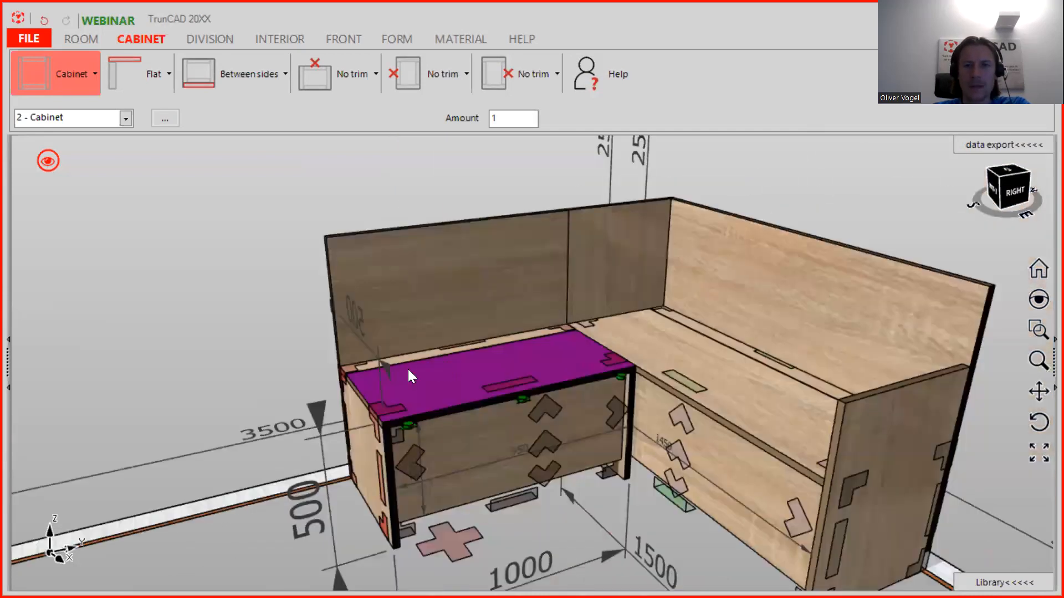
middle_drag(410, 377, 284, 364)
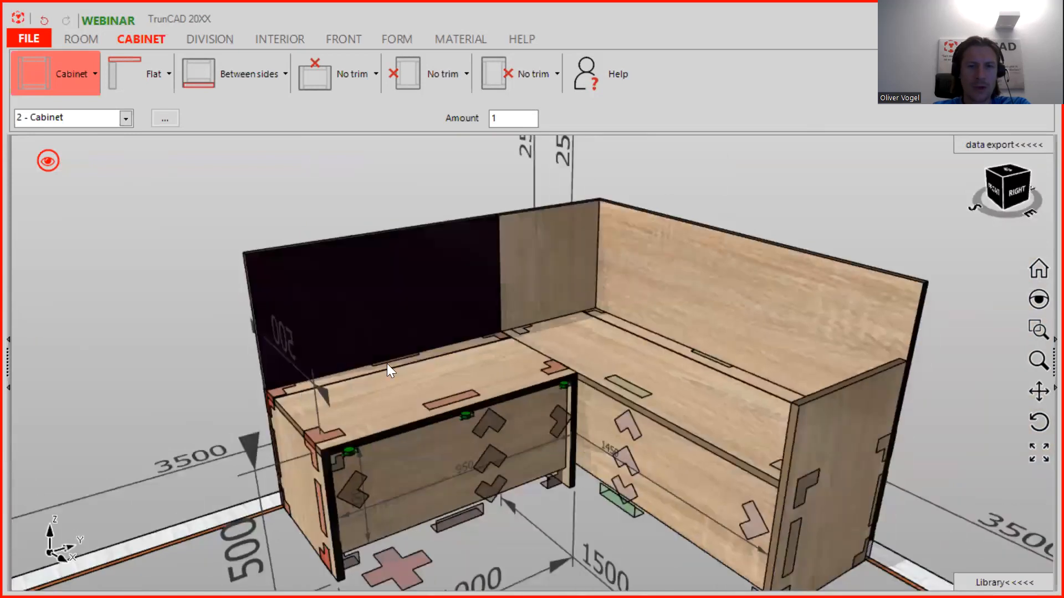
click(47, 161)
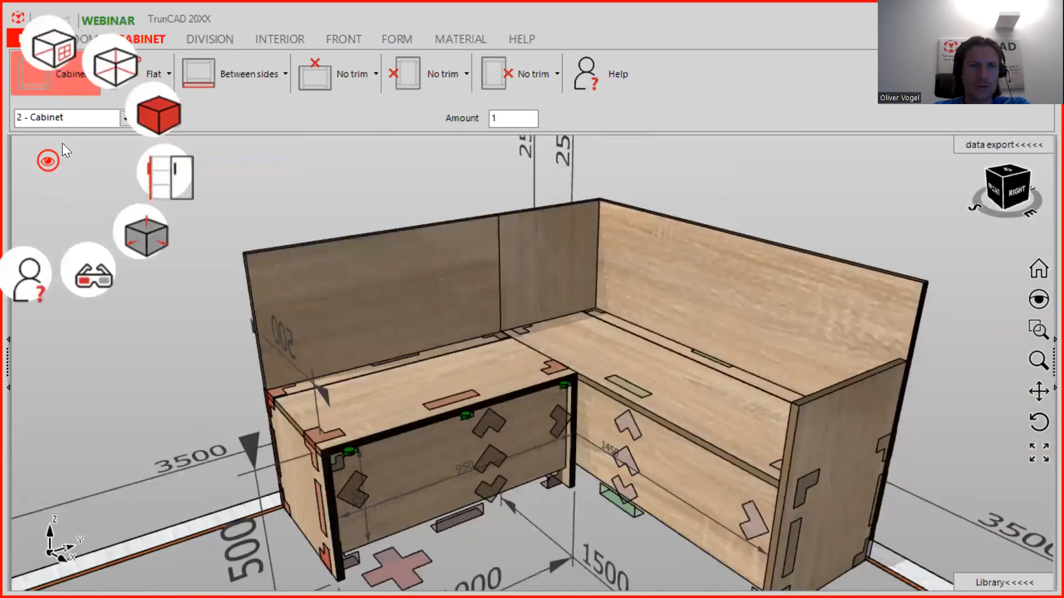
click(144, 114)
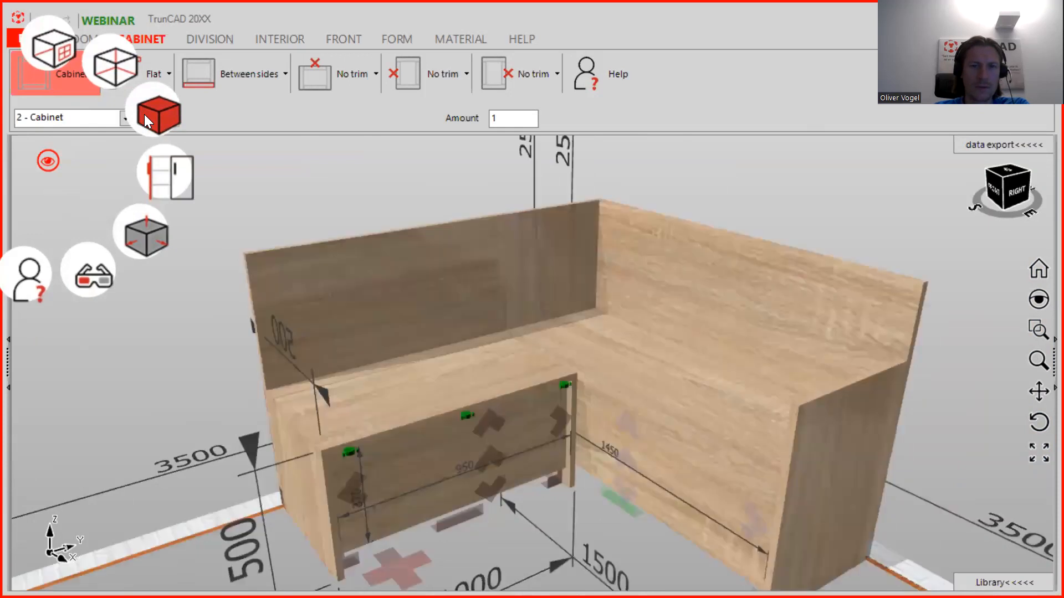
click(144, 114)
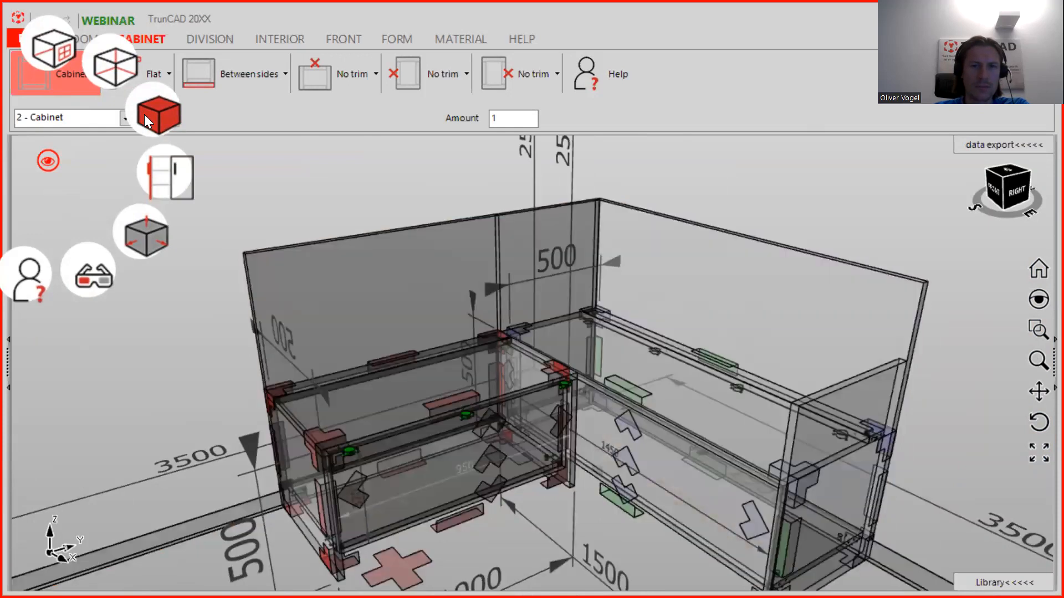
- Return the corner bench to the solid textured display without coloured edge lines and open its hinged lids
click(144, 114)
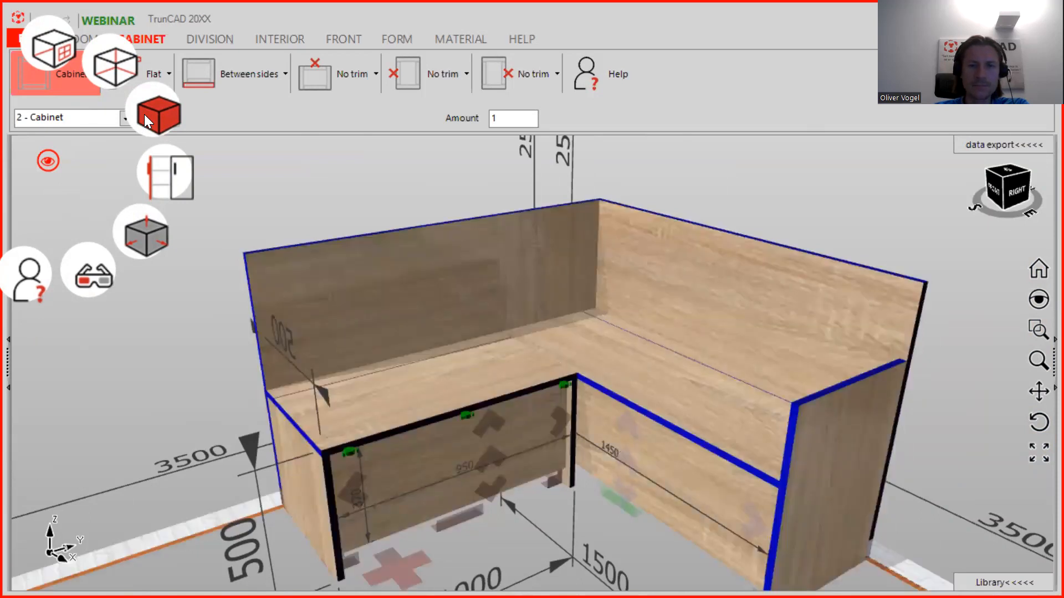
click(144, 114)
click(144, 114)
click(146, 116)
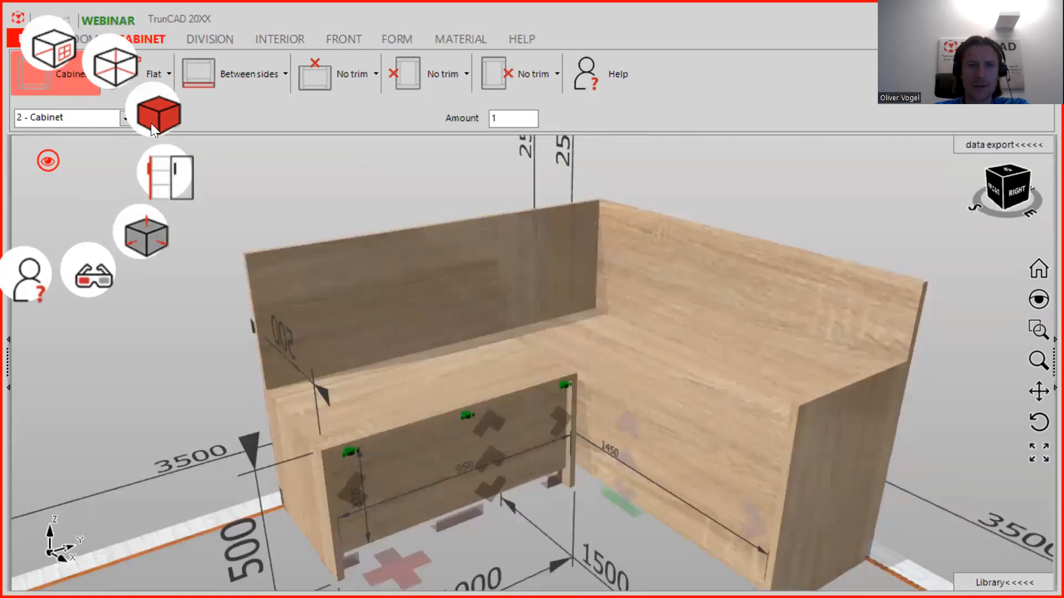
click(170, 177)
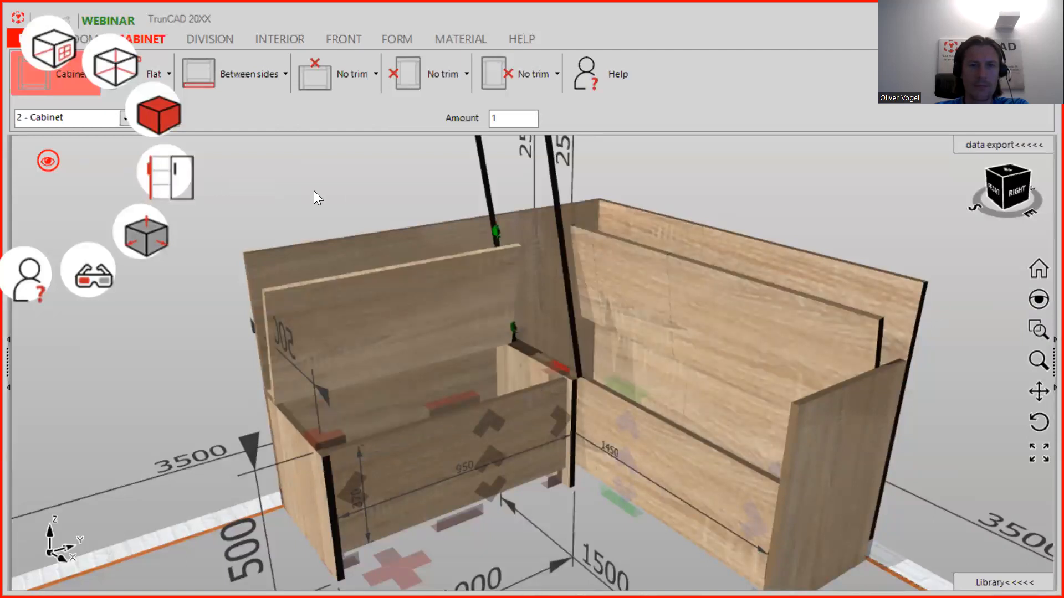
- Hide the touch areas and dimensions around the opened corner bench
middle_drag(672, 320, 697, 323)
click(53, 156)
click(142, 236)
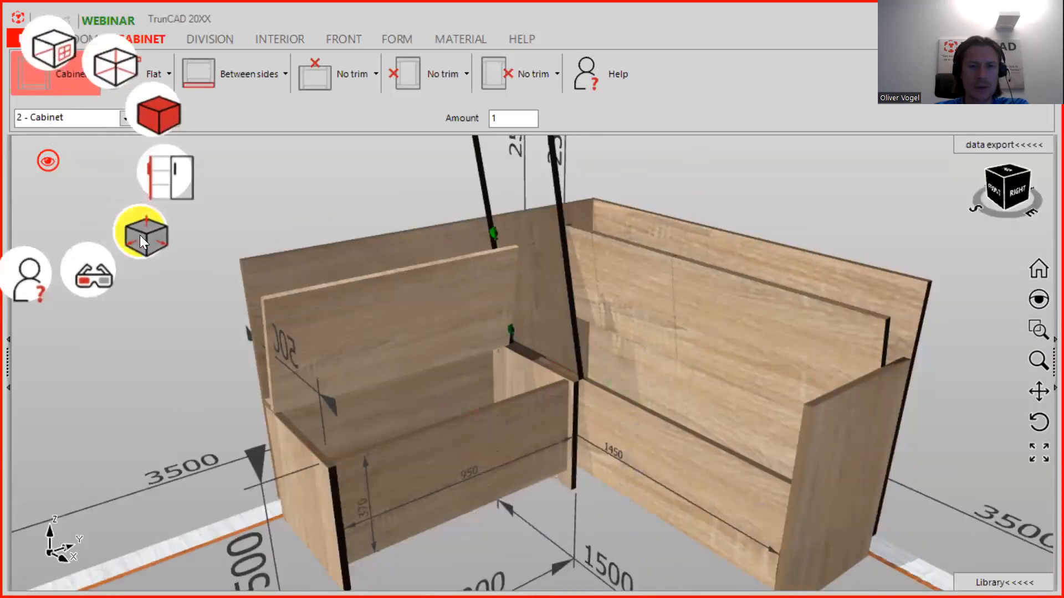
click(142, 236)
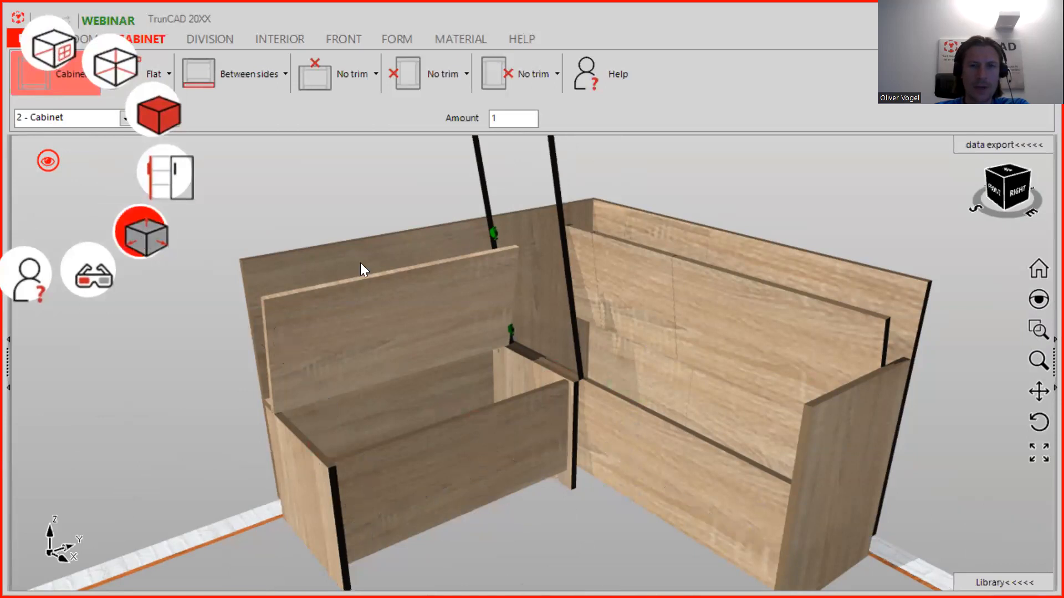
- Examine the opened lids at the inner corner and across the whole bench for clearance and fit
scroll(562, 329, up, 5)
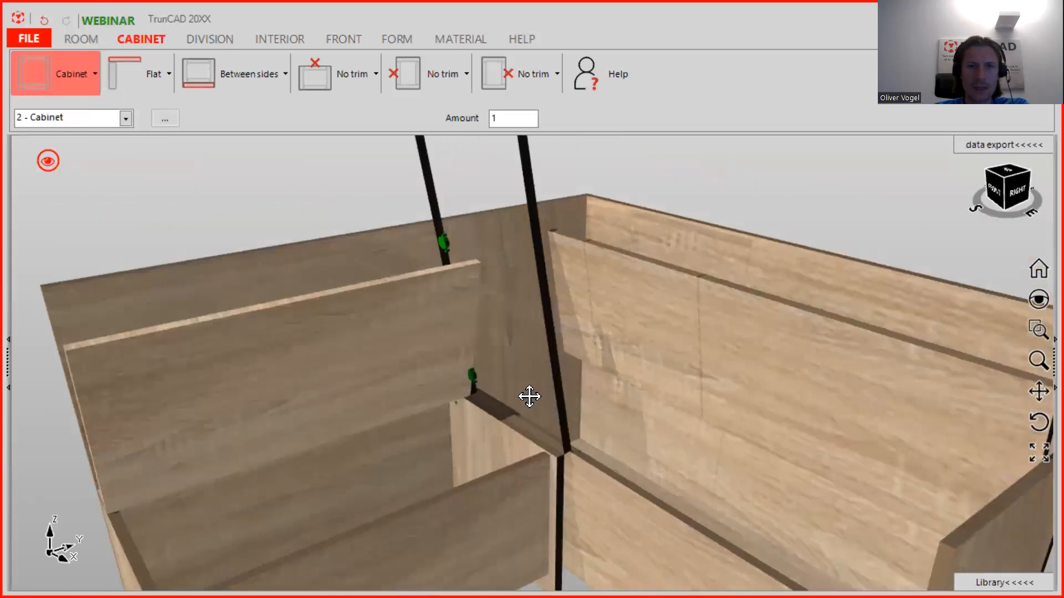
scroll(552, 307, down, 3)
scroll(553, 306, up, 3)
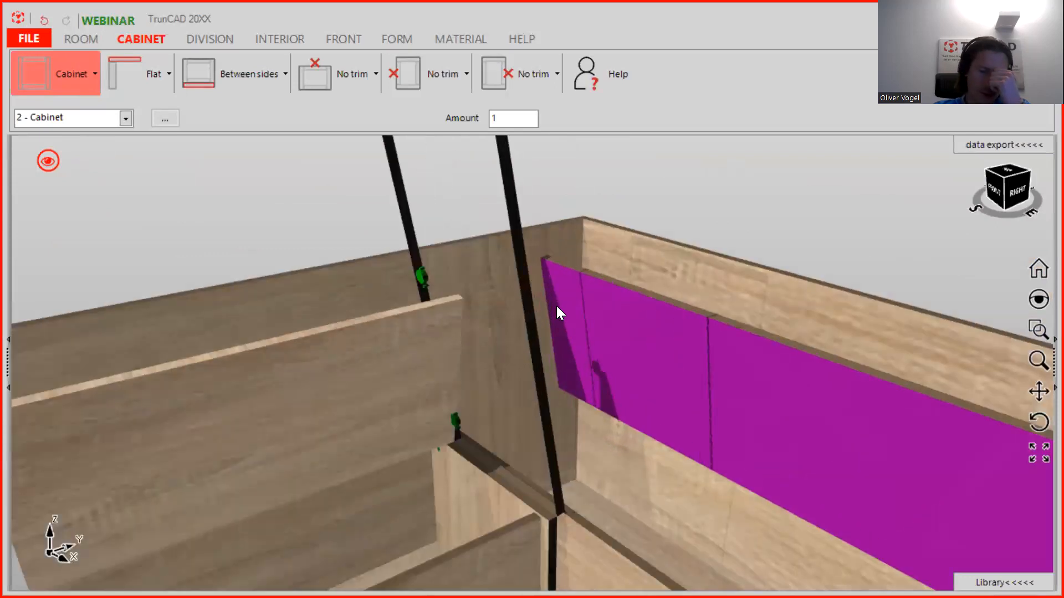
scroll(557, 304, down, 3)
middle_drag(541, 280, 502, 267)
scroll(542, 264, down, 1)
scroll(503, 266, down, 3)
scroll(503, 267, up, 3)
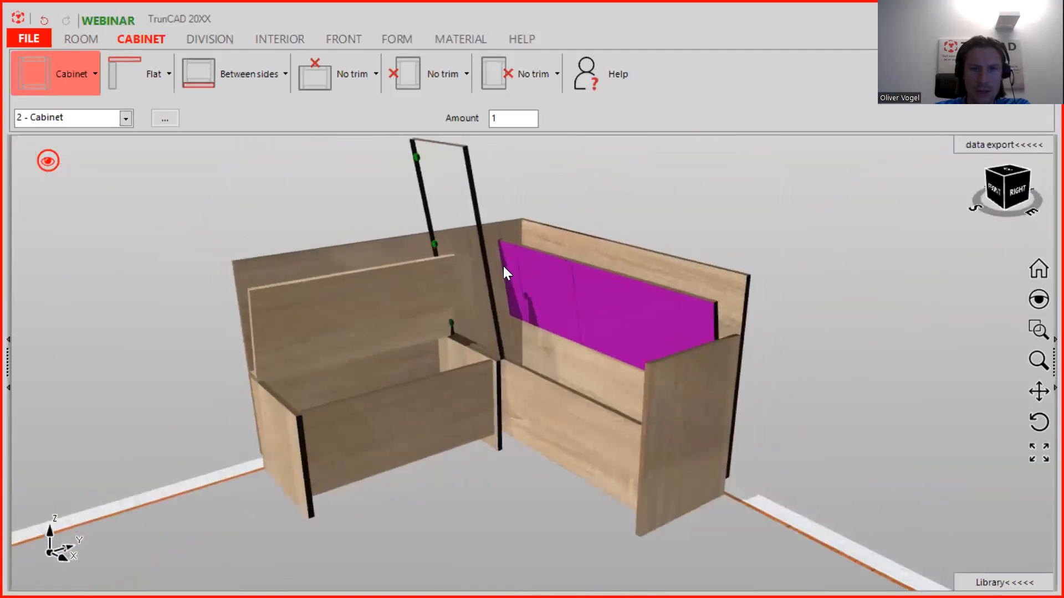
scroll(503, 272, up, 1)
scroll(503, 266, down, 1)
middle_drag(503, 266, 514, 277)
- Show the touch areas and dimensions again and close the lids of both benches
click(50, 158)
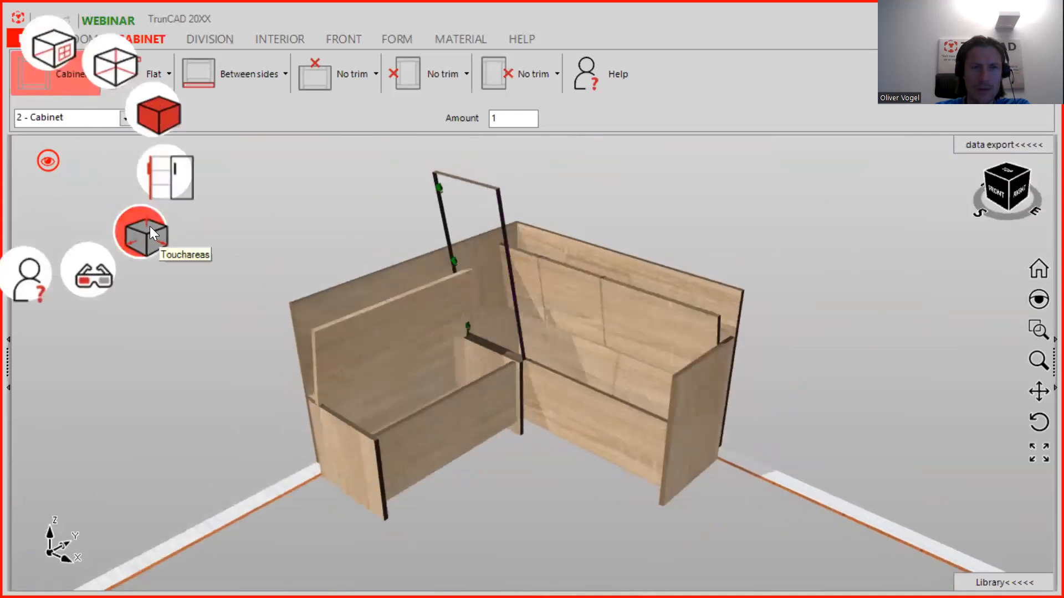
click(148, 206)
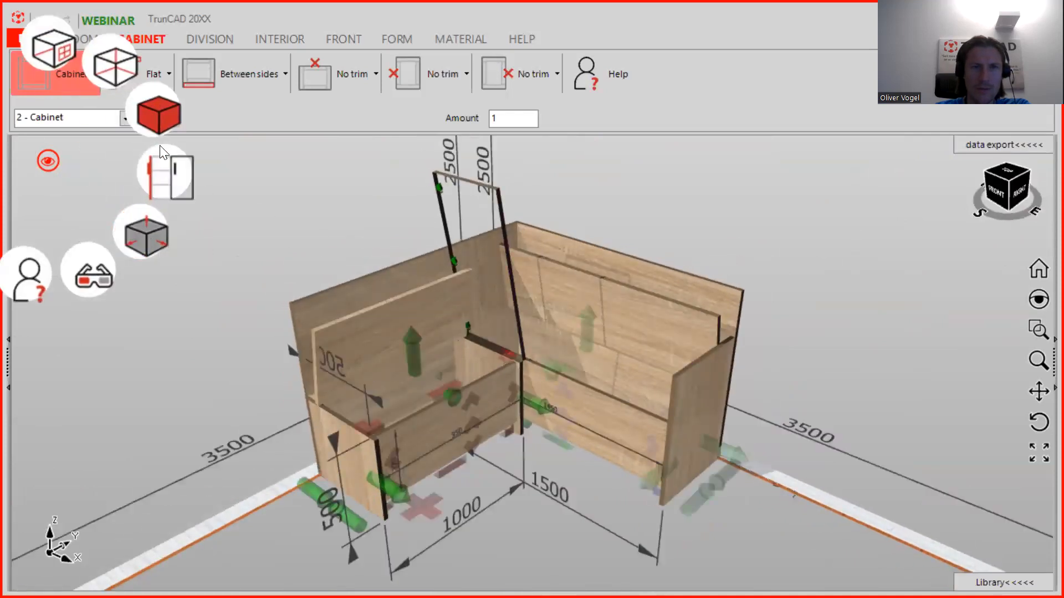
click(168, 177)
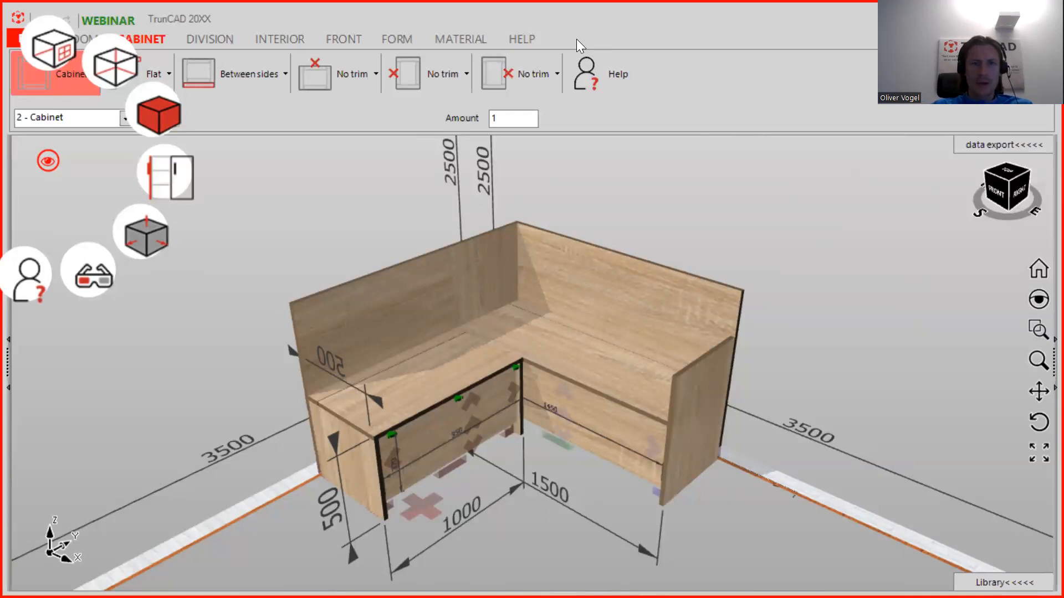
- Open the TrunCAD online academy at help.truncad.de in the browser and widen its window to fit the site navigation
click(524, 39)
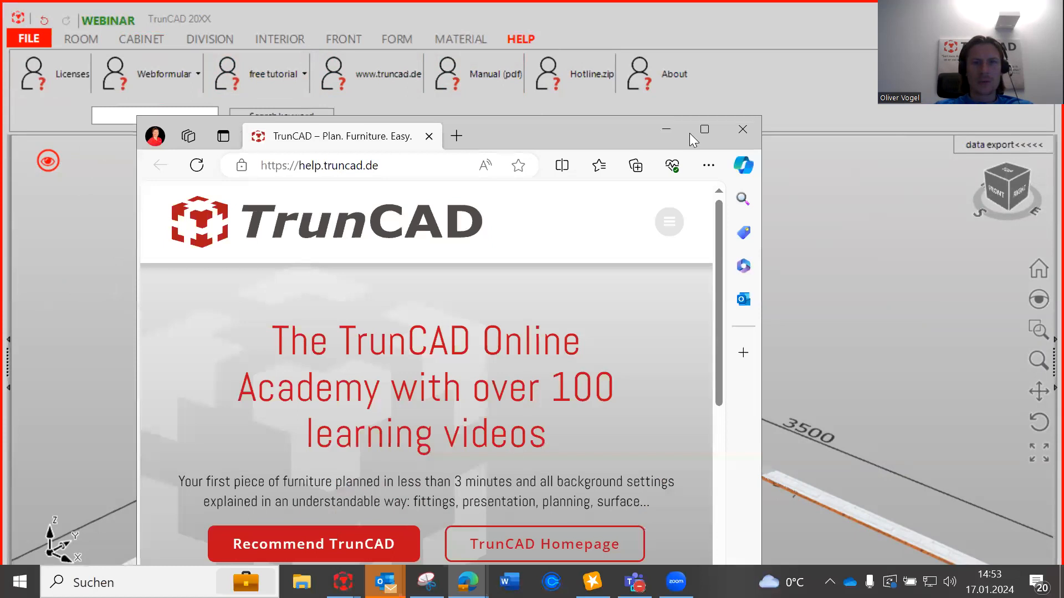
click(696, 131)
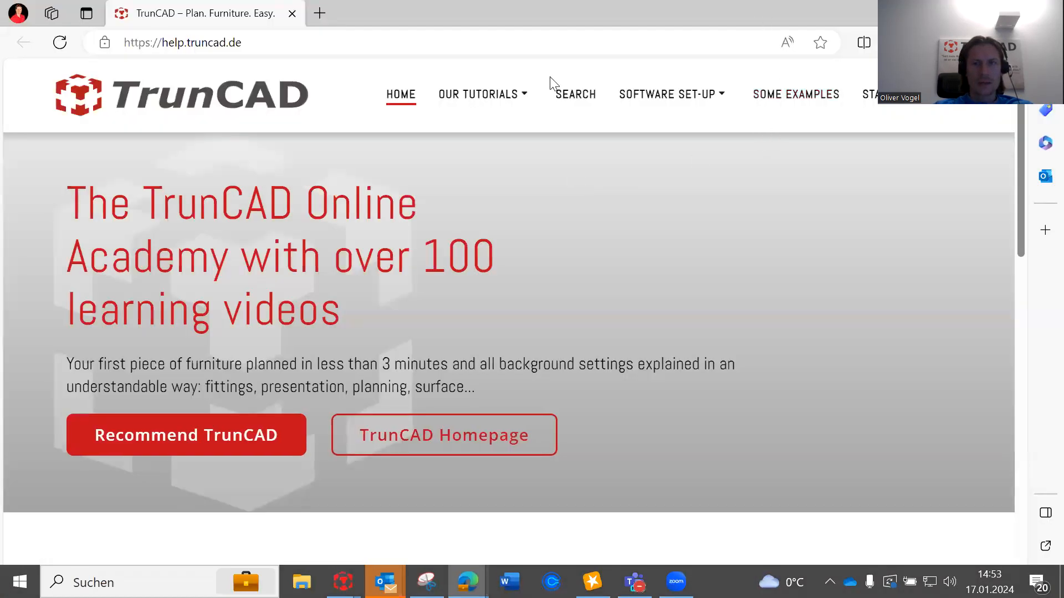
key(super+Down)
drag(686, 81, 553, 79)
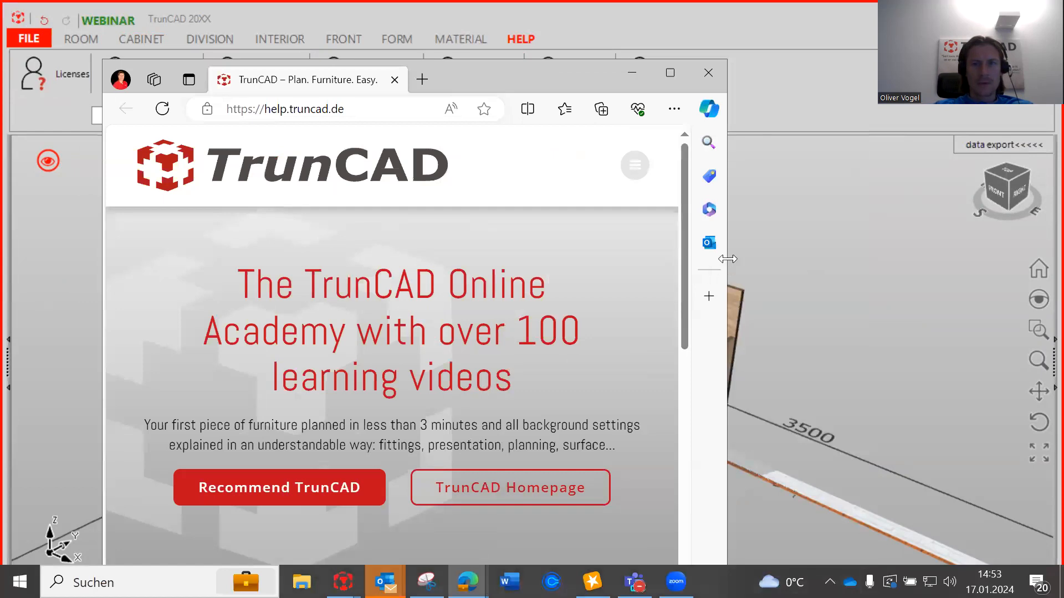
drag(728, 259, 995, 256)
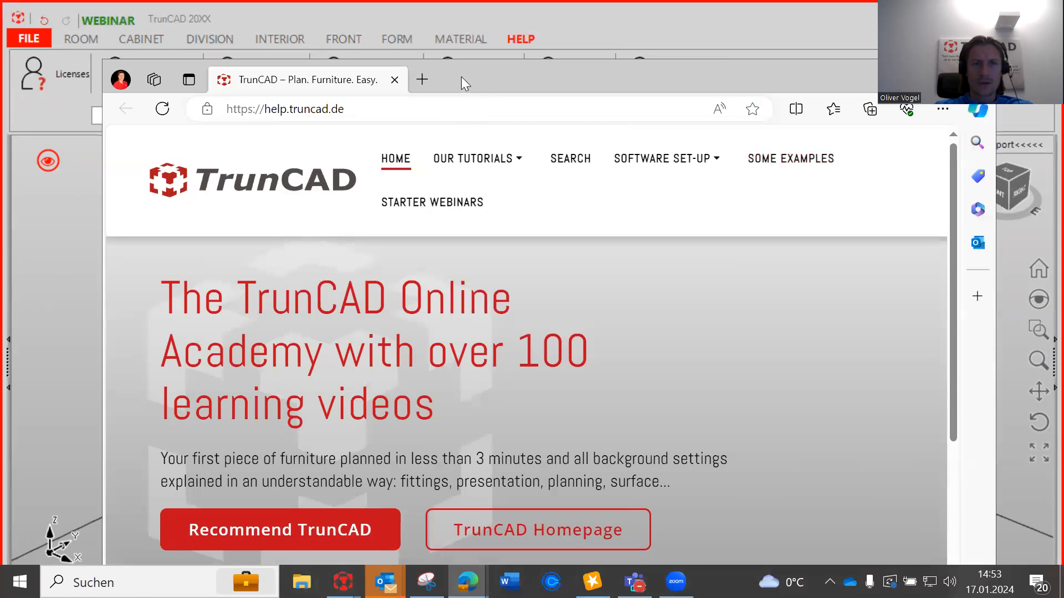
drag(460, 83, 359, 86)
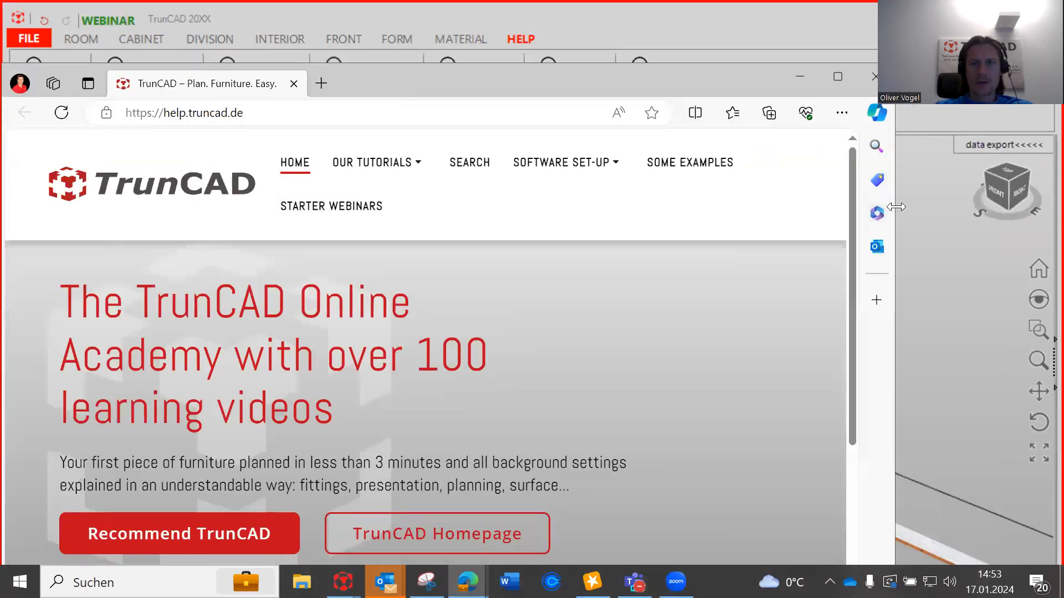
drag(896, 206, 991, 206)
- Open the academy's Starter Webinars page and maximize the browser window
click(863, 167)
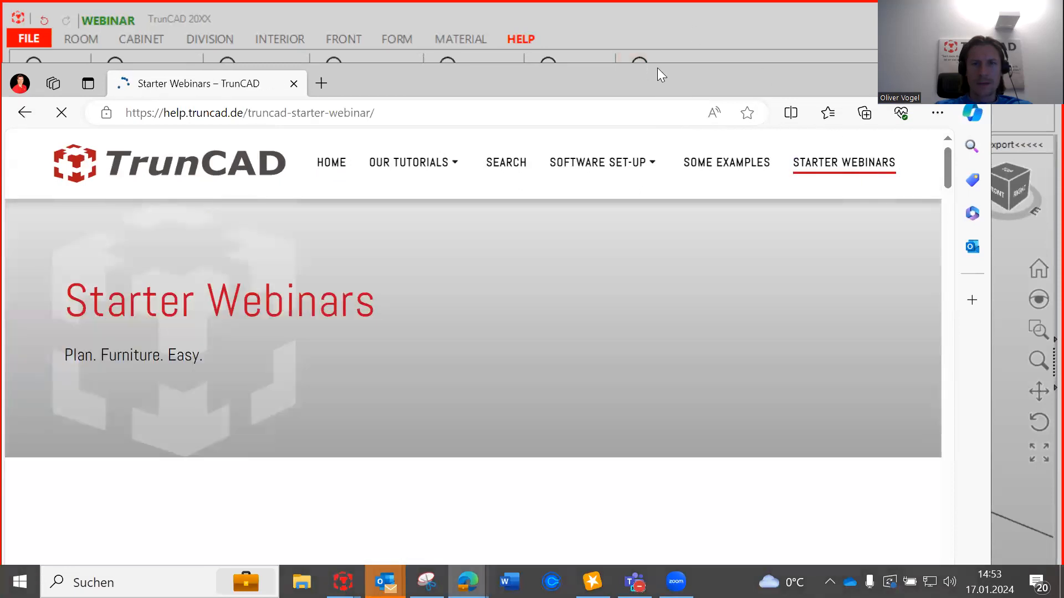
drag(656, 75, 612, 85)
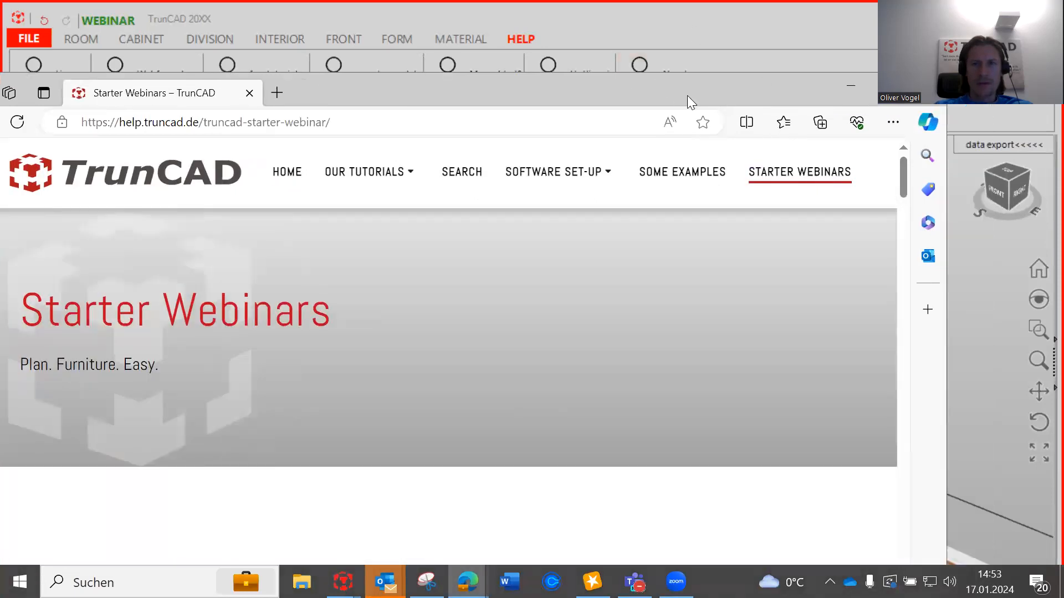
drag(687, 95, 632, 97)
click(834, 91)
- Look through the starter webinar videos, then switch back to the corner bench in TrunCAD
scroll(693, 217, down, 5)
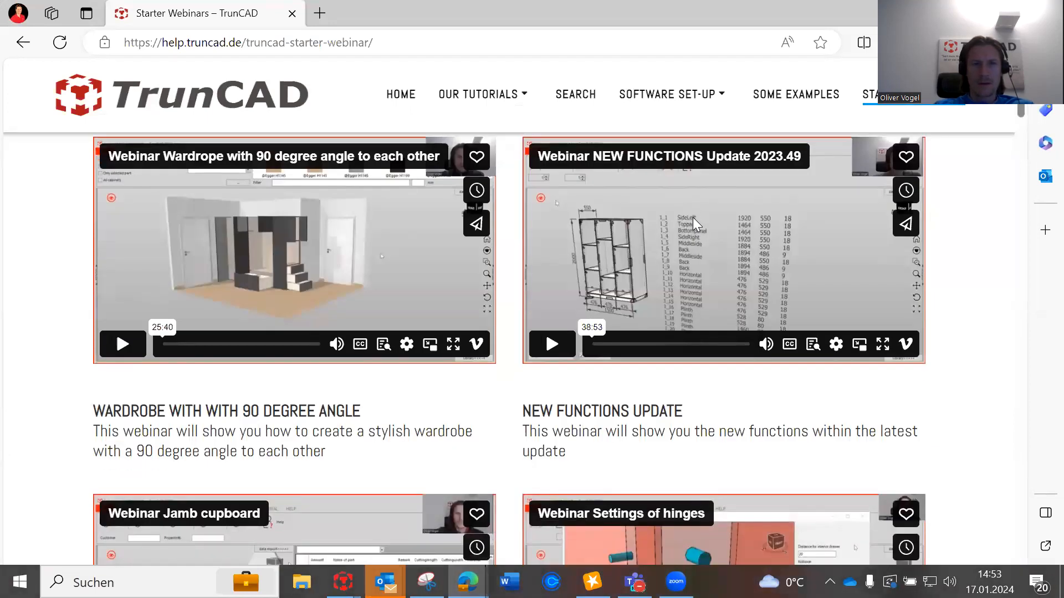
scroll(689, 216, down, 1)
scroll(689, 217, up, 2)
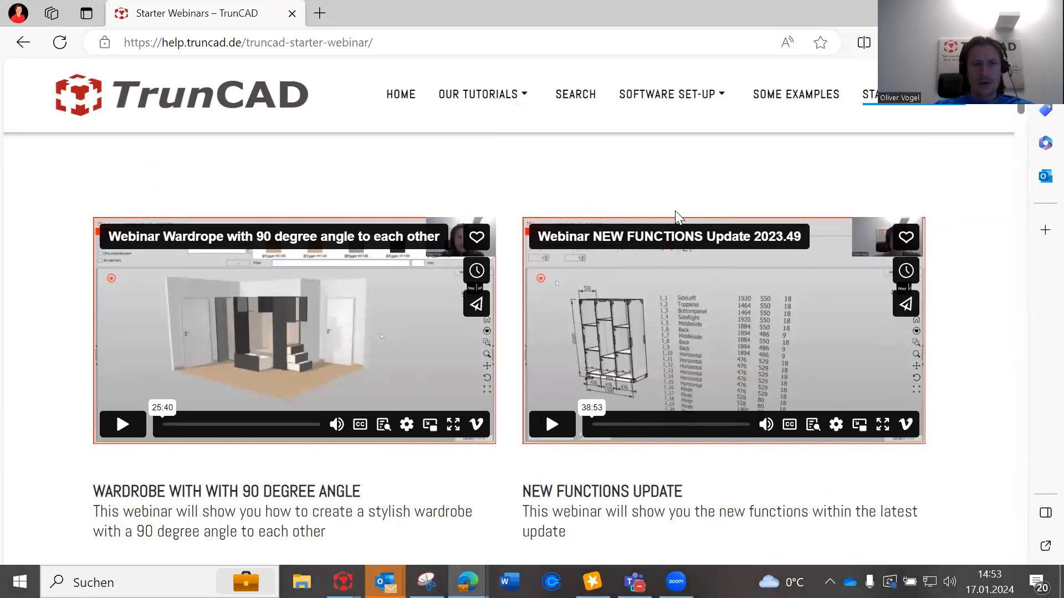
scroll(651, 210, down, 3)
scroll(651, 209, up, 3)
scroll(651, 209, down, 1)
scroll(650, 209, down, 1)
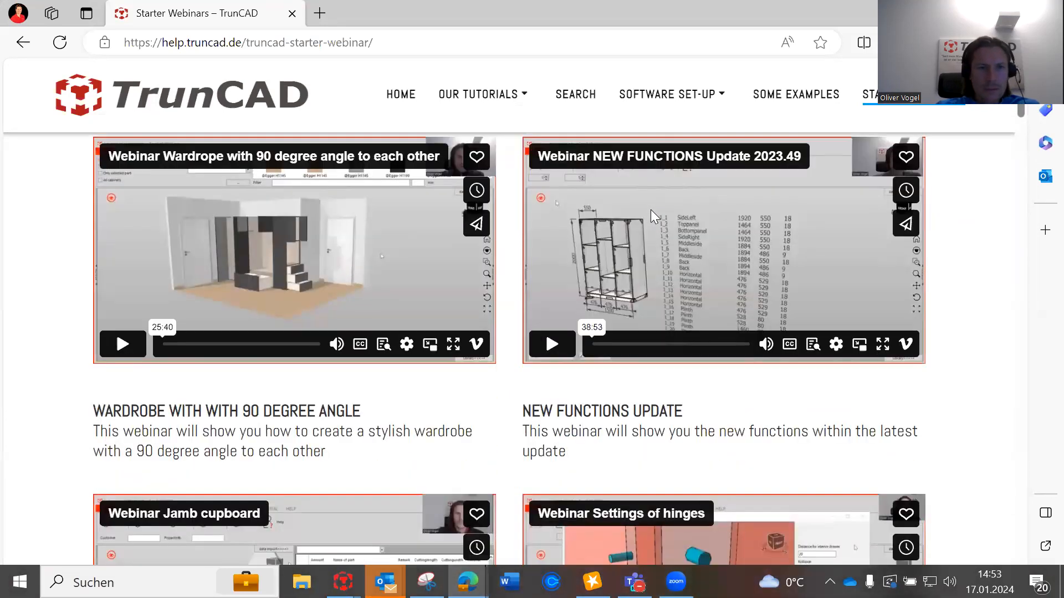
scroll(410, 222, down, 4)
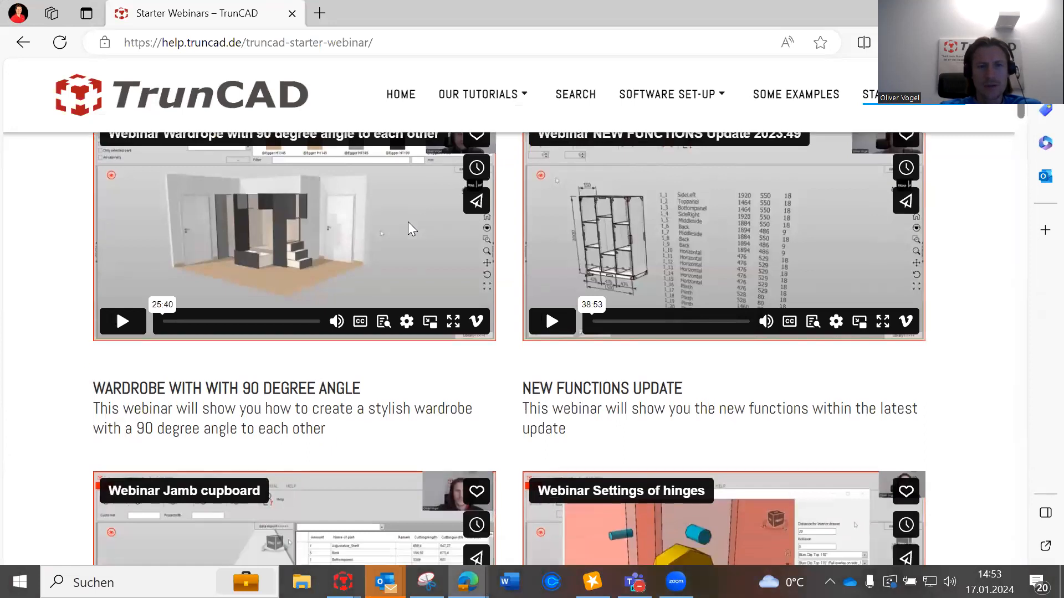
scroll(408, 223, down, 4)
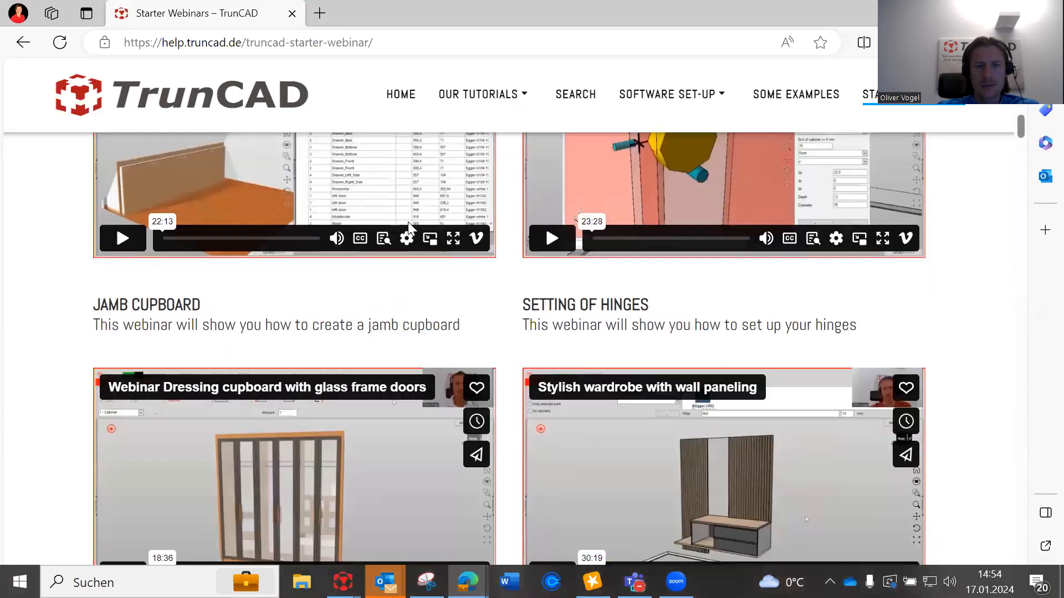
scroll(409, 222, down, 4)
scroll(409, 223, down, 4)
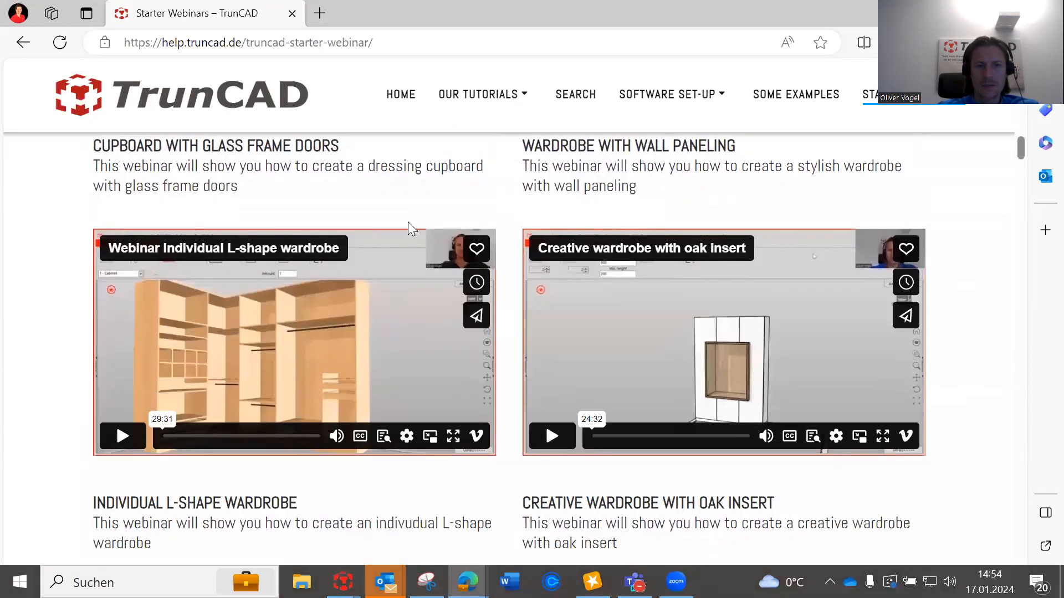
scroll(408, 224, down, 5)
scroll(410, 228, down, 5)
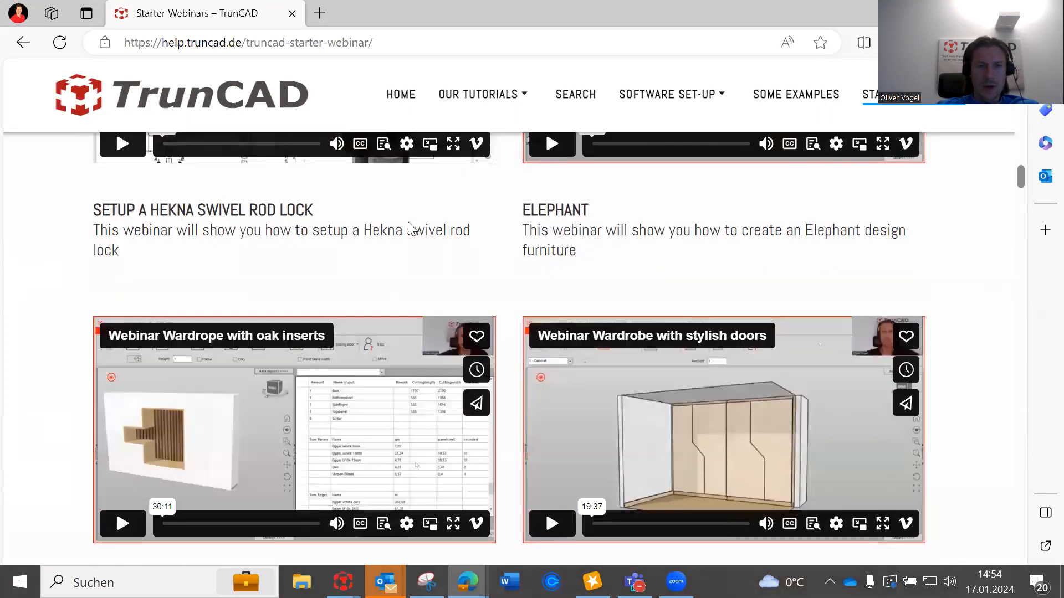
scroll(409, 227, up, 20)
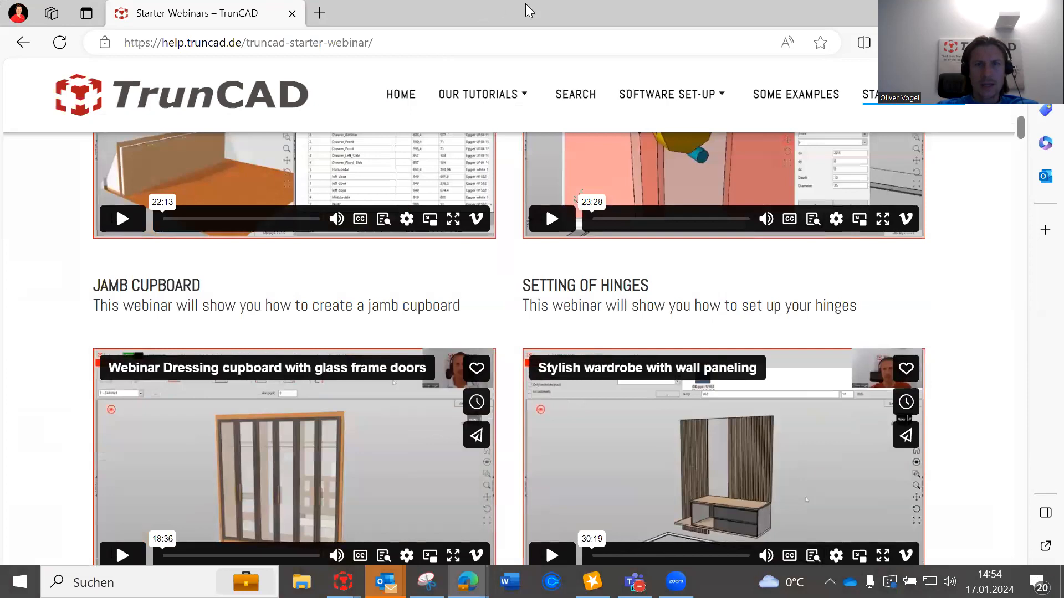
click(968, 12)
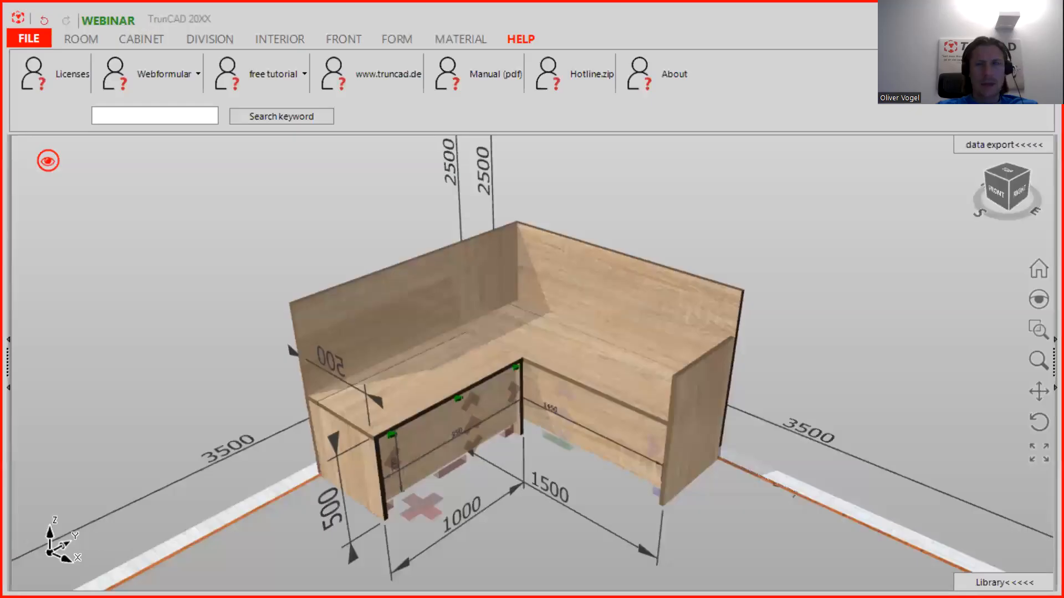